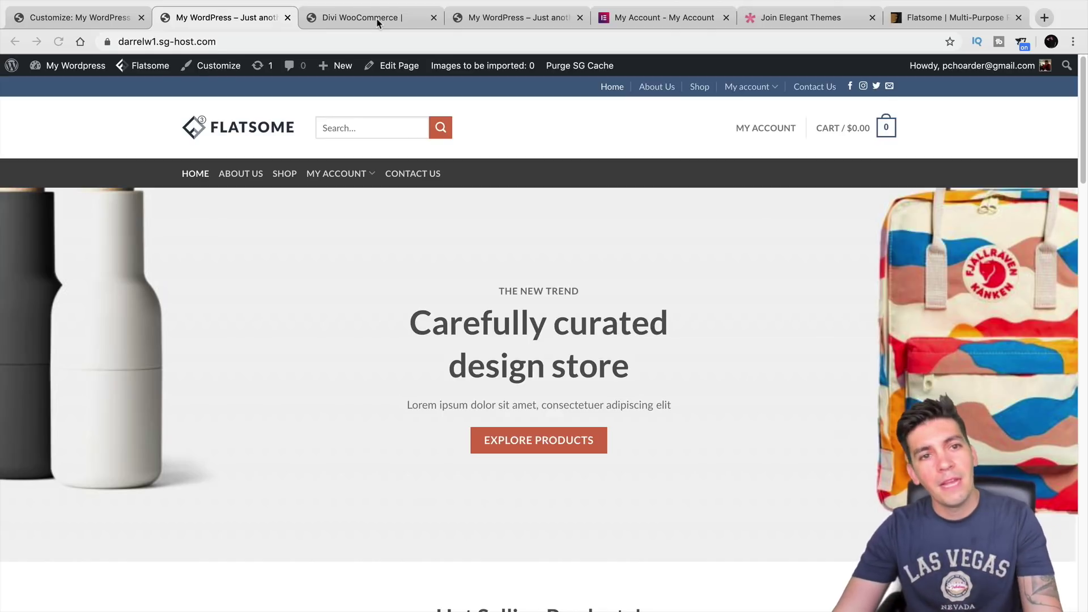
View the Divi and Elementor demo store home pages, and return to the Flatsome store's home page.
left_click(378, 17)
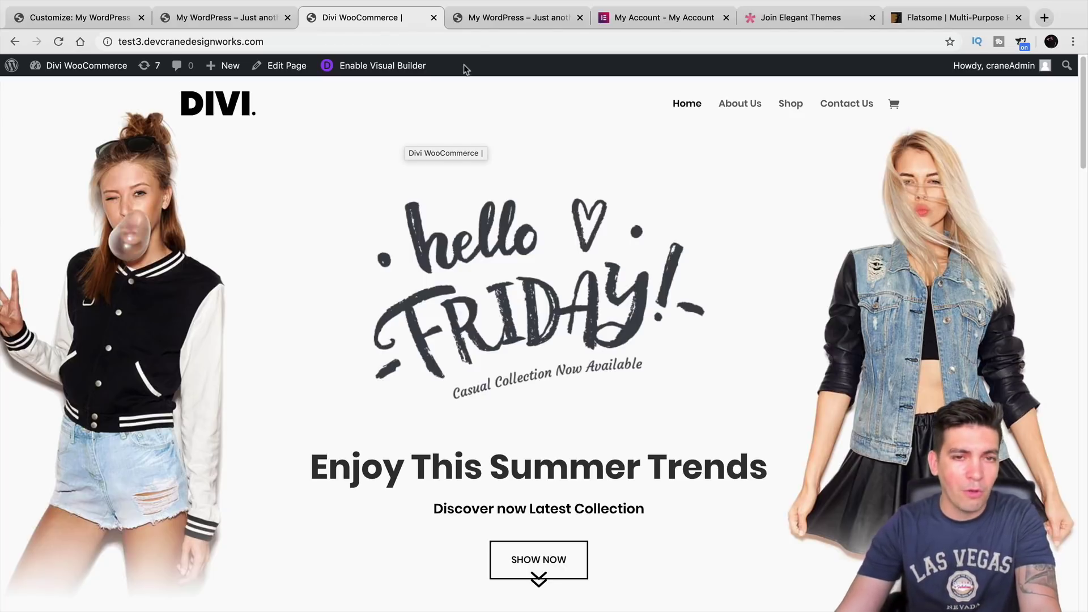
left_click(480, 21)
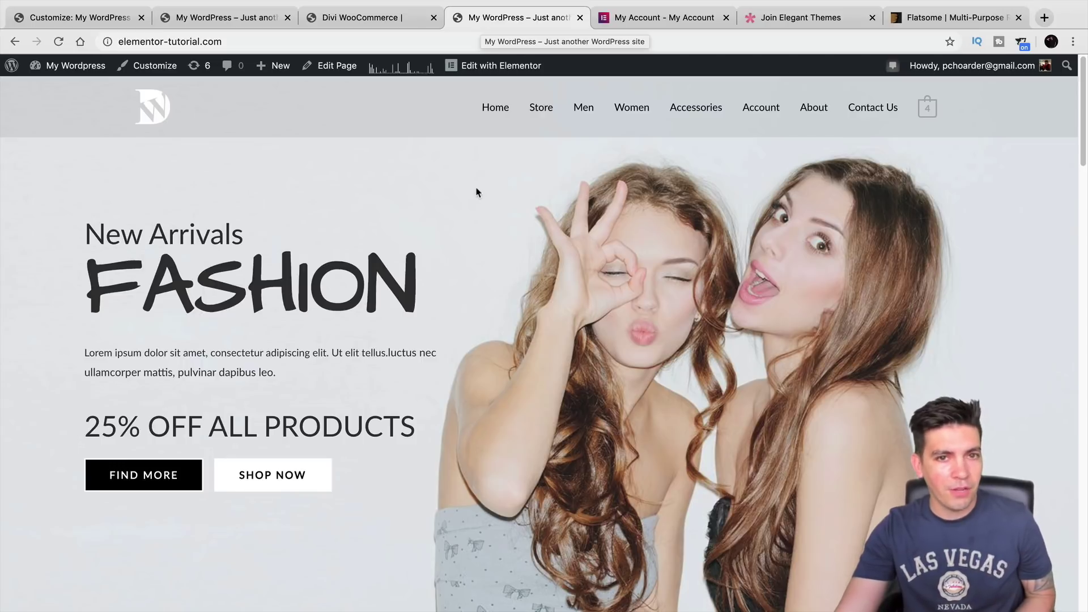
left_click(253, 20)
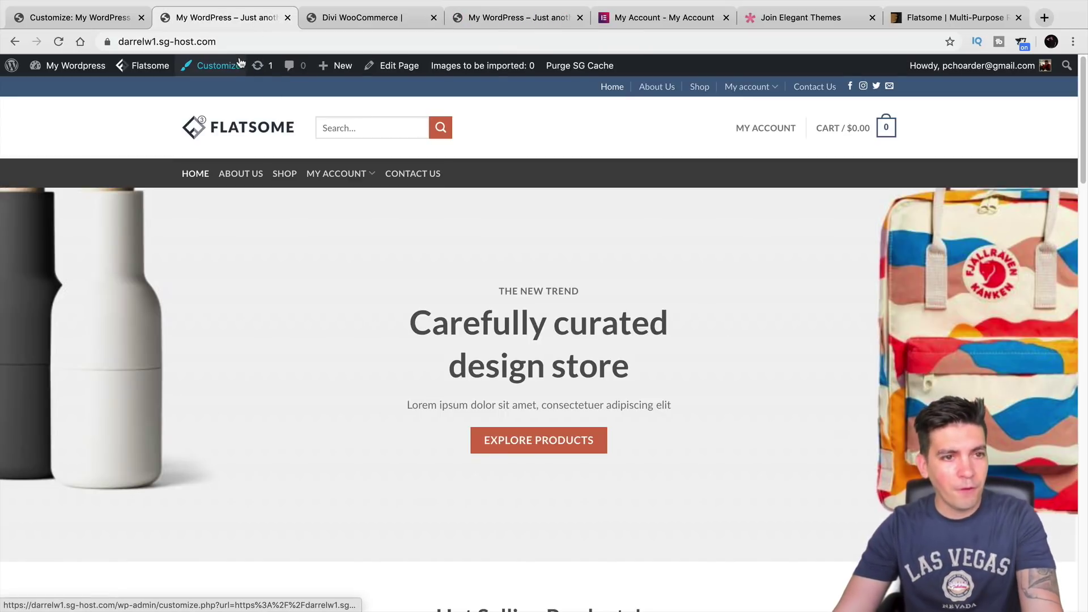
Edit the Flatsome home page with UX Builder and open the options of the Products element below the Hot Selling Products heading.
mouse_move(397, 67)
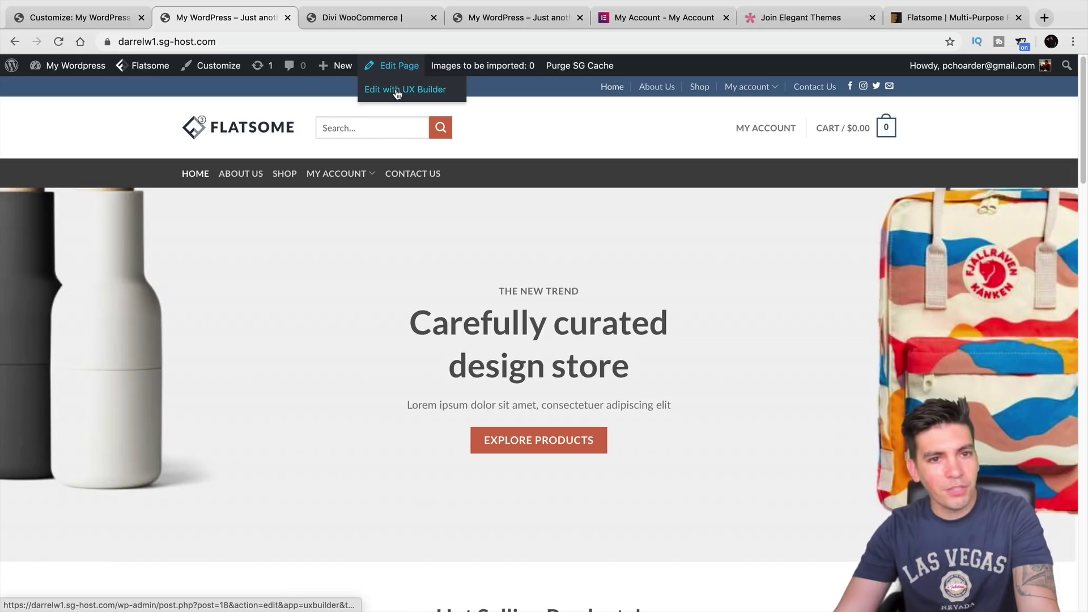
left_click(397, 91)
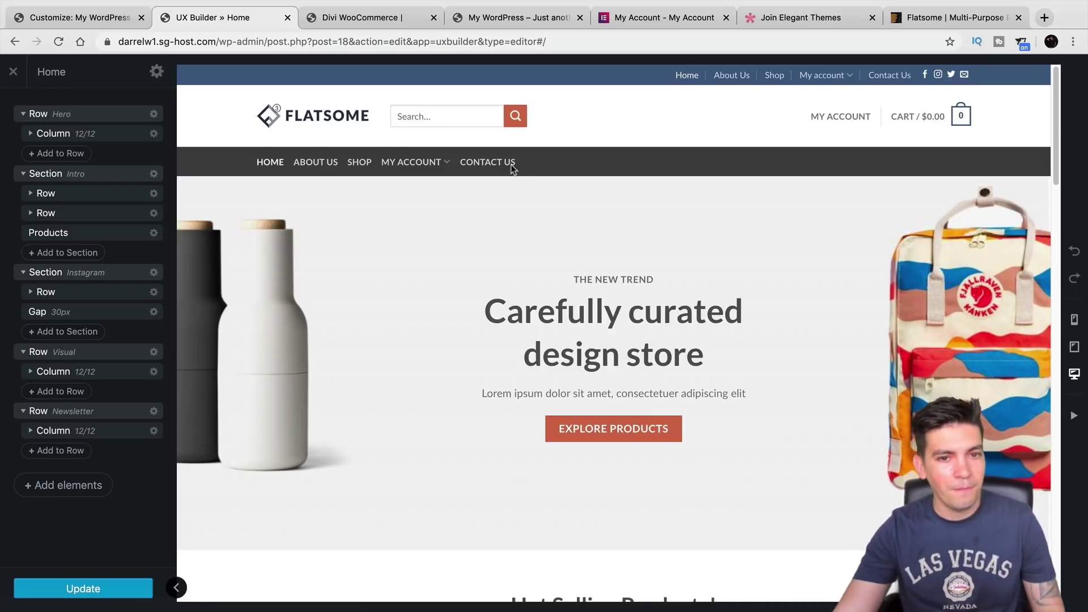
scroll(534, 211, "down", 6)
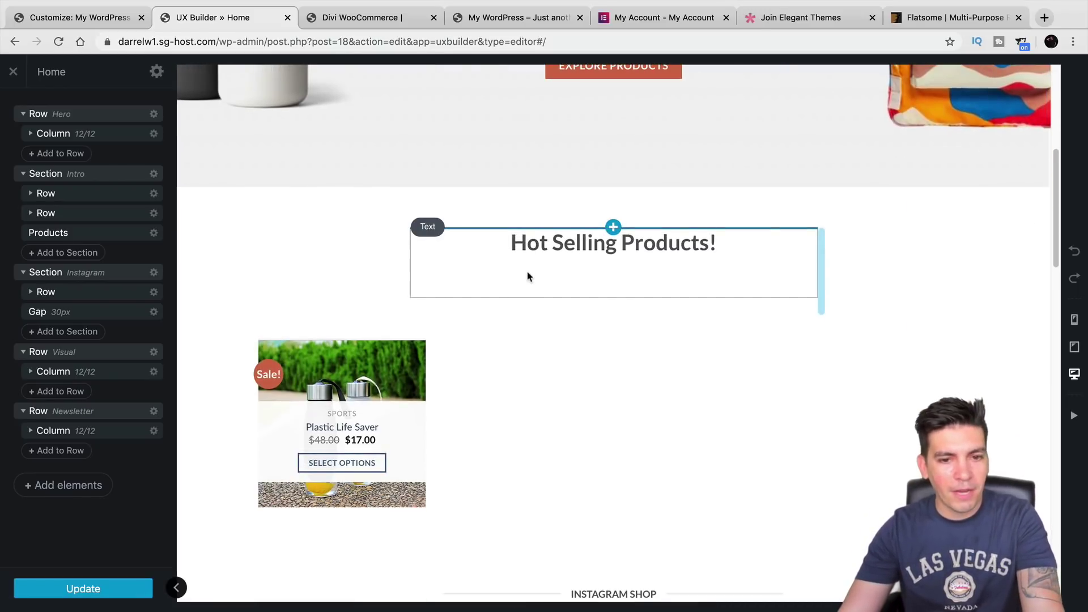
left_click(386, 360)
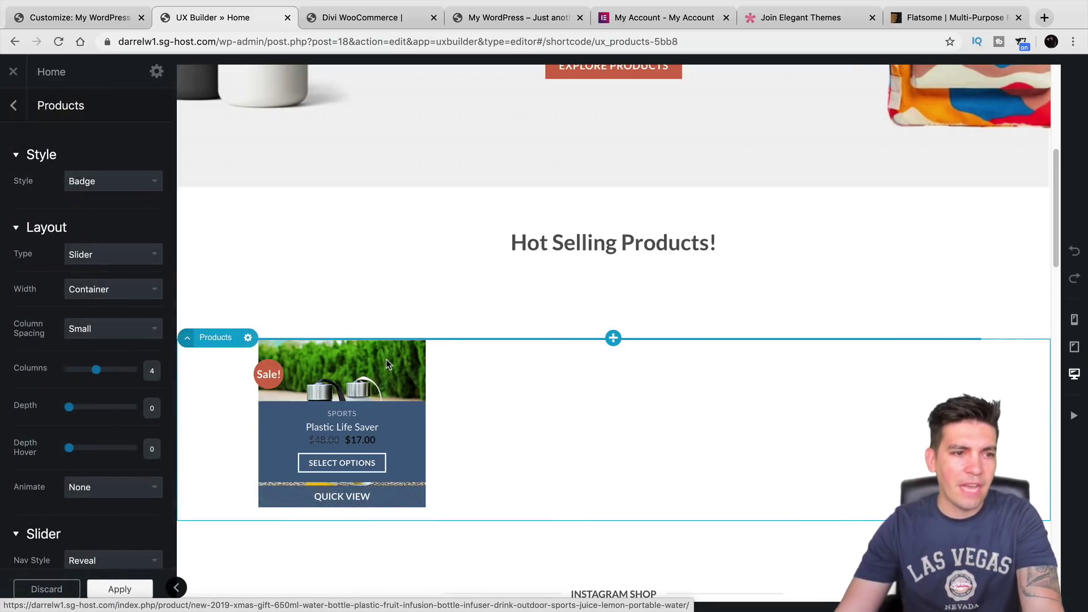
scroll(364, 435, "down", 1)
scroll(364, 435, "down", 3)
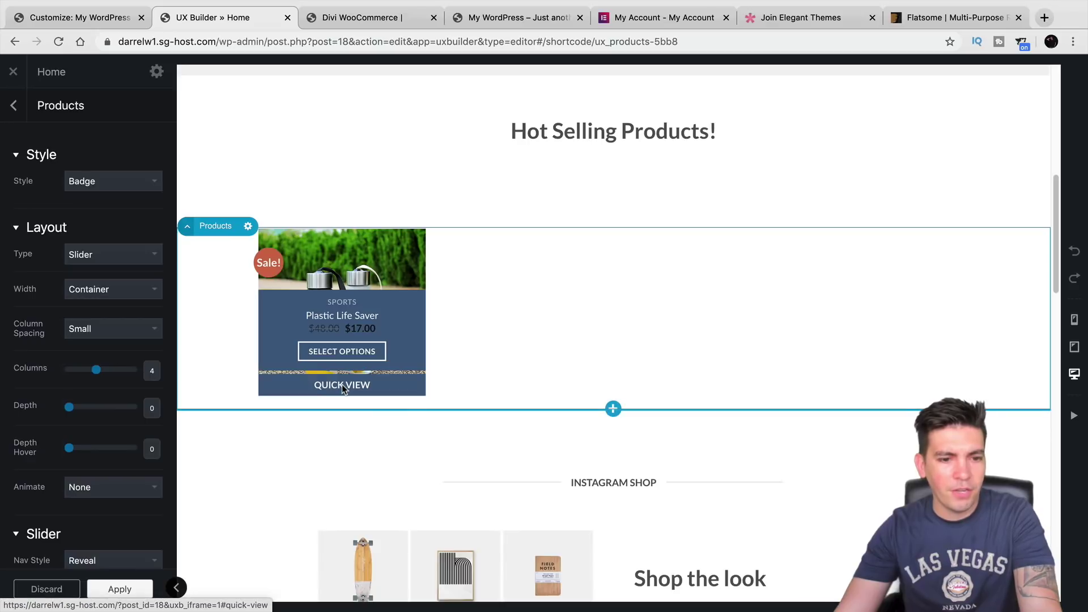
Preview the Products element in the Default, Normal, Overlay and Shade styles, one after another.
left_click(123, 181)
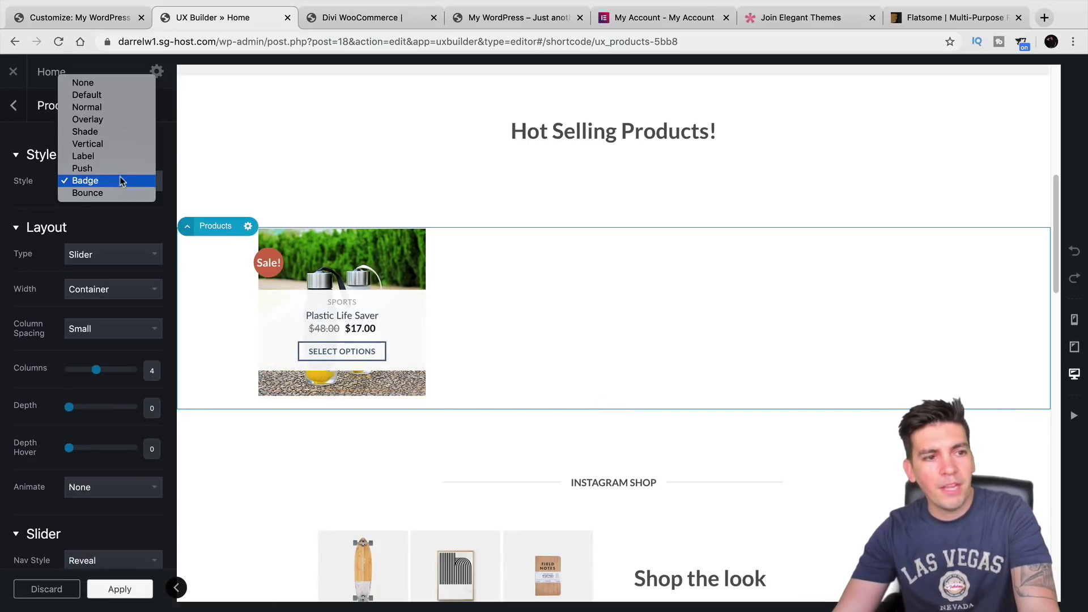
left_click(116, 95)
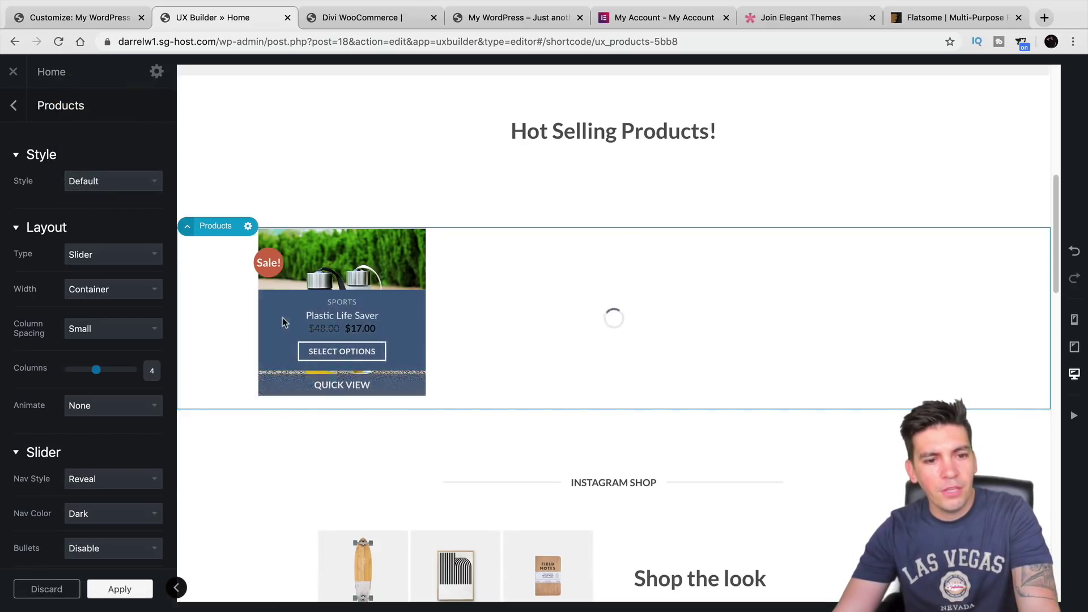
left_click(136, 182)
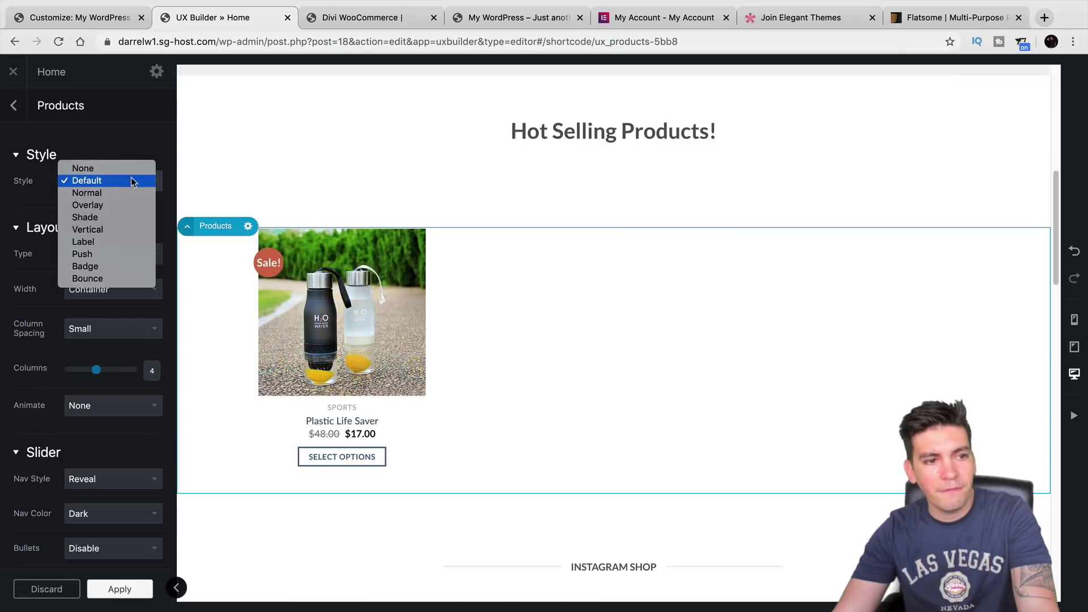
left_click(131, 193)
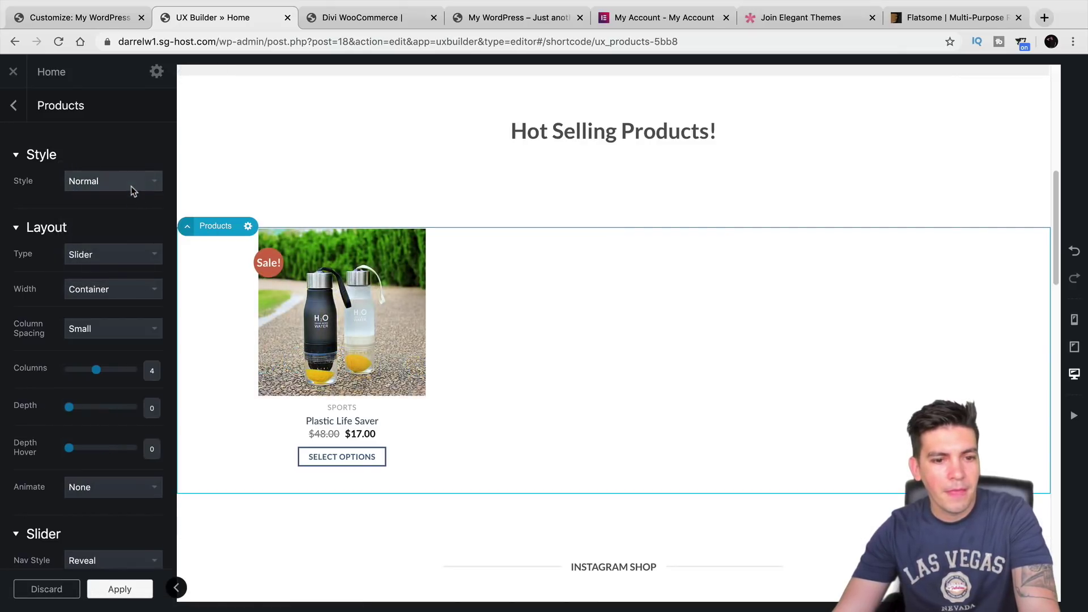
left_click(131, 186)
left_click(130, 189)
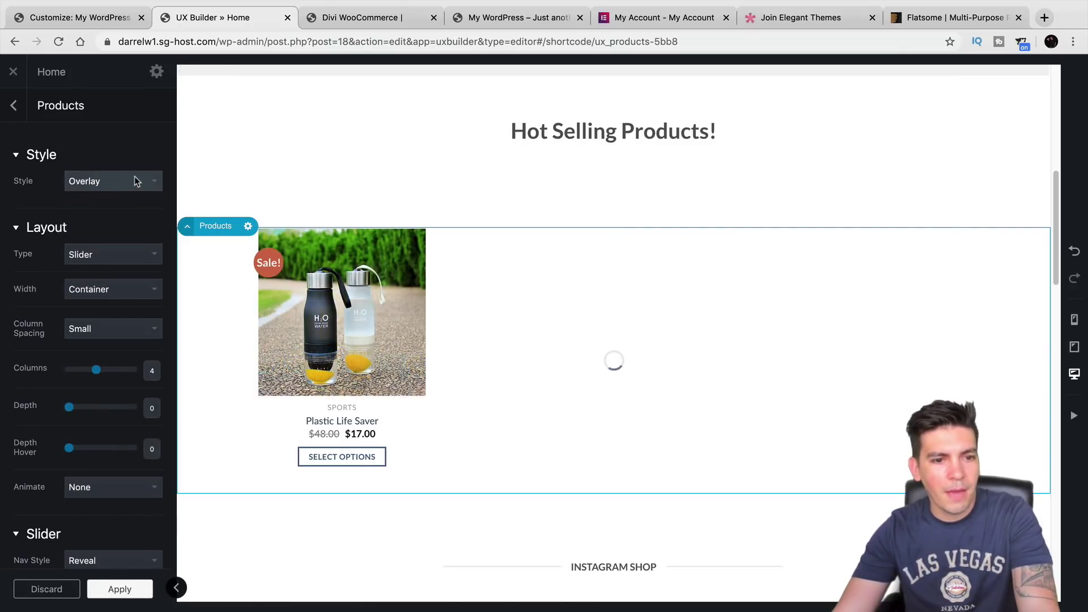
left_click(136, 181)
left_click(136, 191)
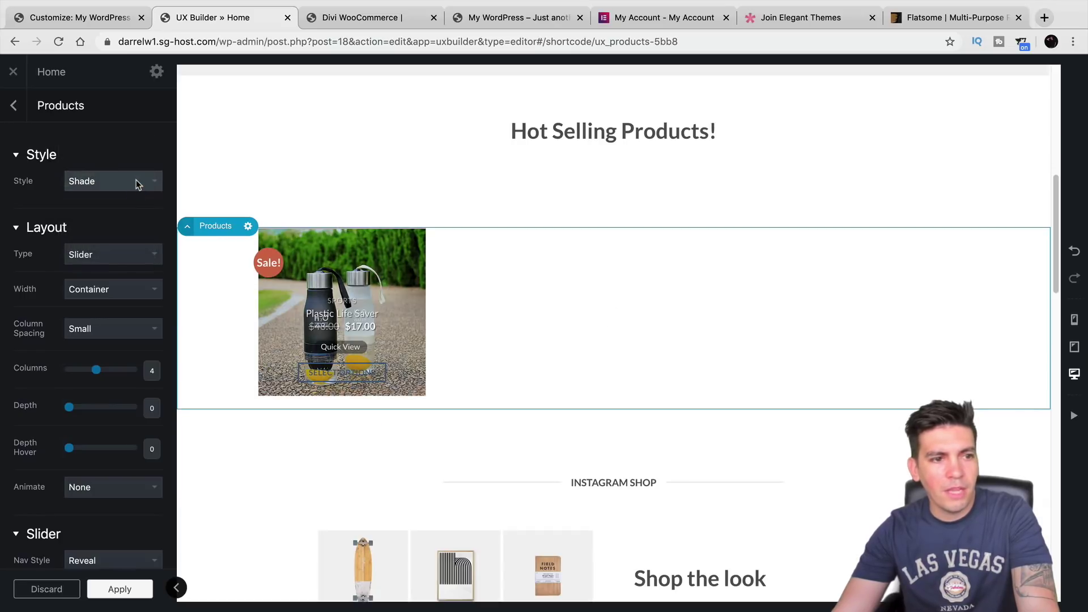
Preview the Products element in the Vertical, Label, Push and Badge styles, one after another.
left_click(137, 180)
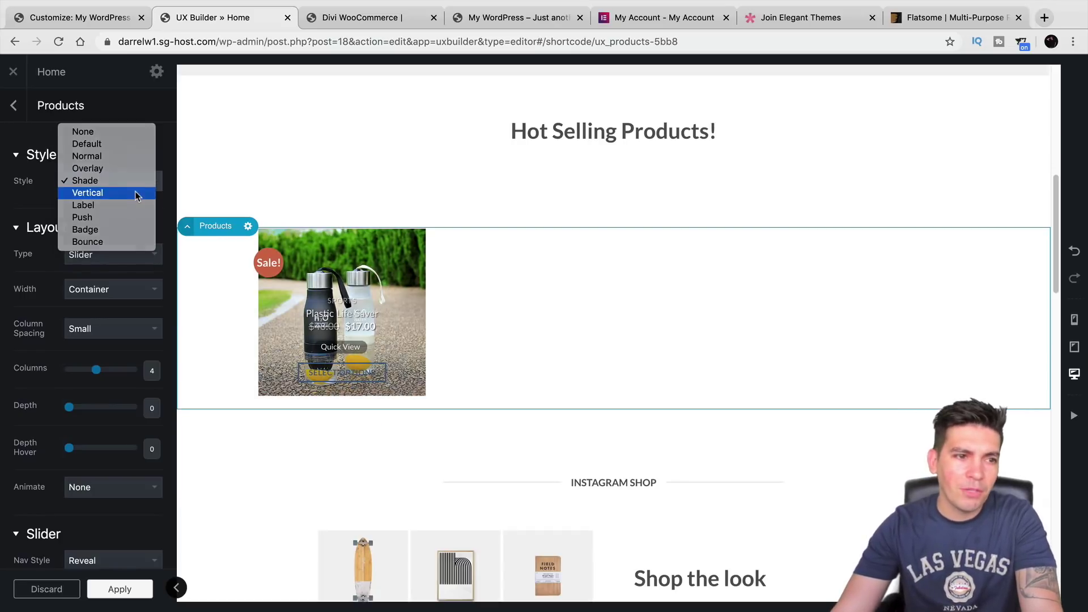
left_click(137, 193)
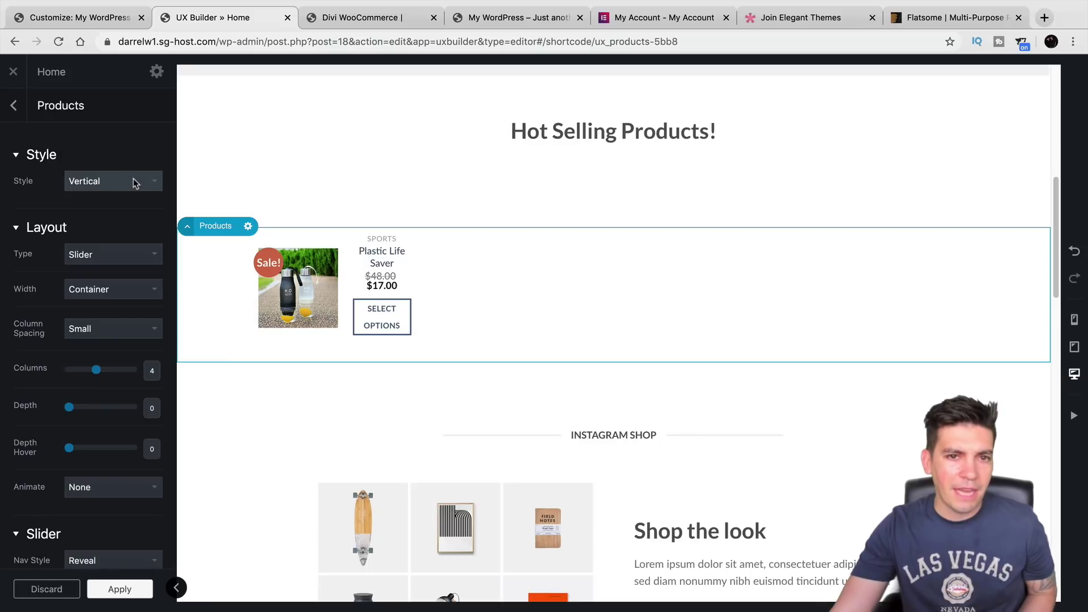
left_click(134, 176)
left_click(135, 191)
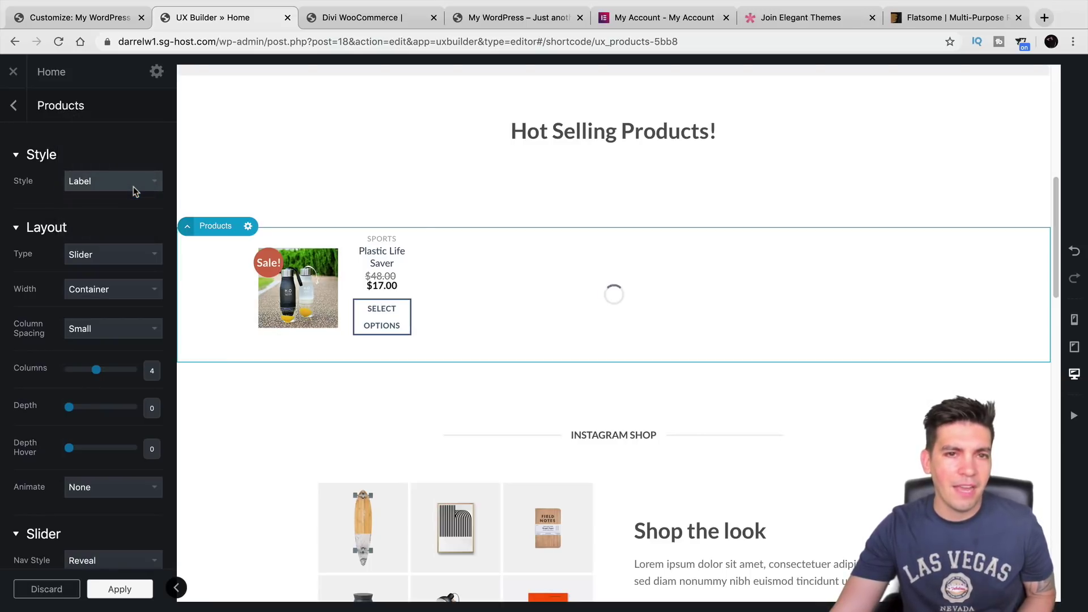
left_click(131, 188)
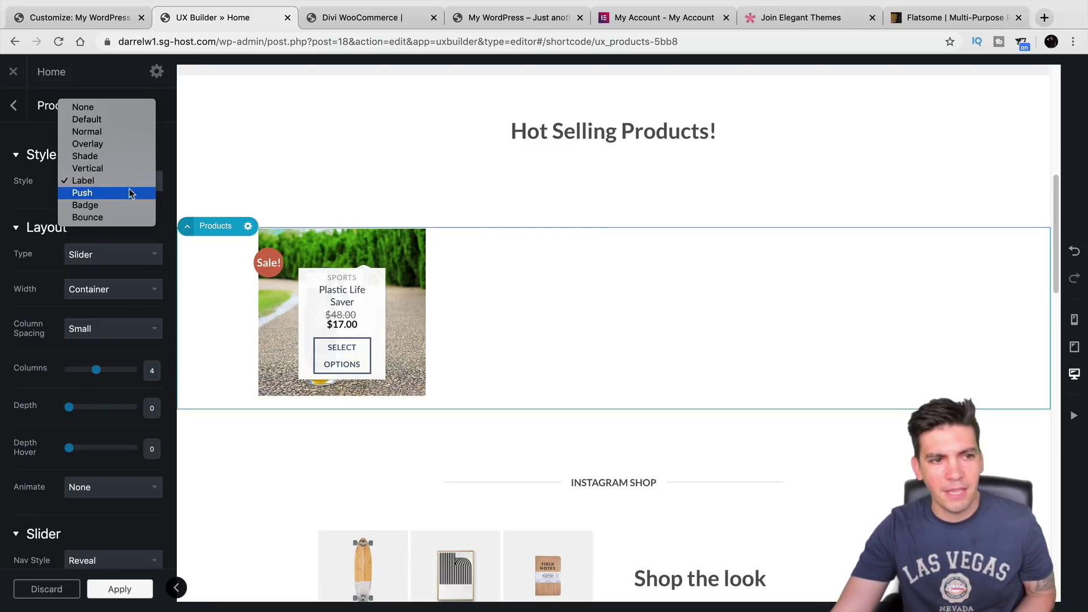
left_click(130, 193)
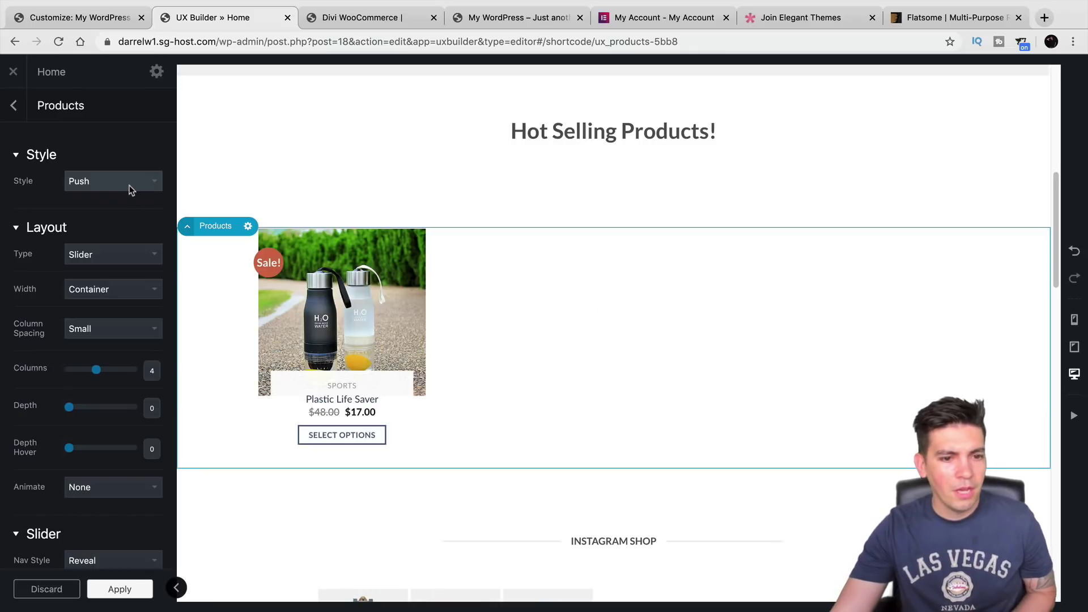
left_click(129, 184)
left_click(127, 190)
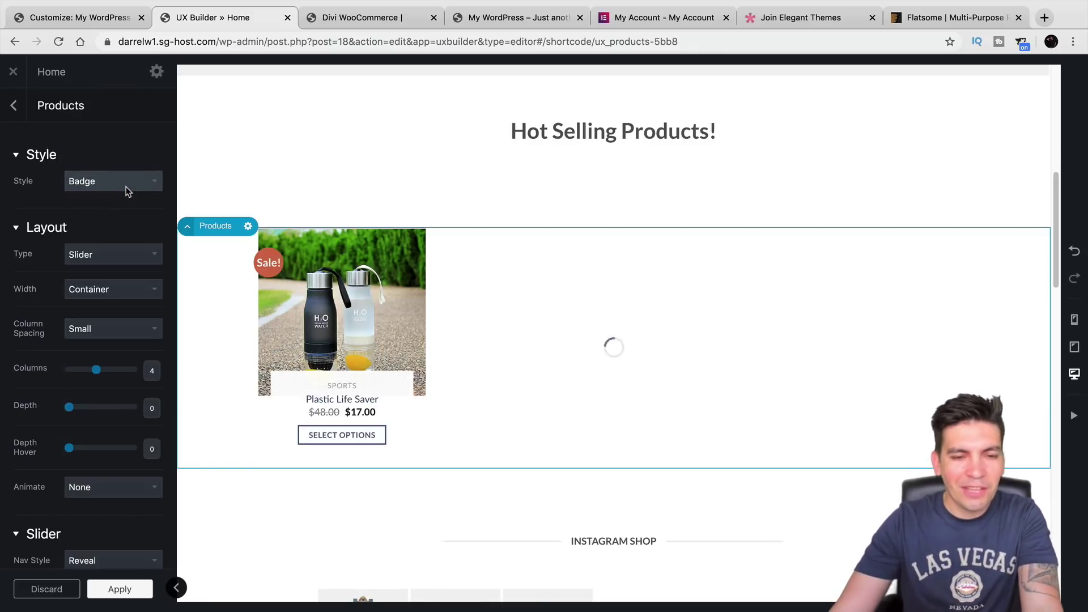
Set the style of the Products element to Bounce.
left_click(131, 193)
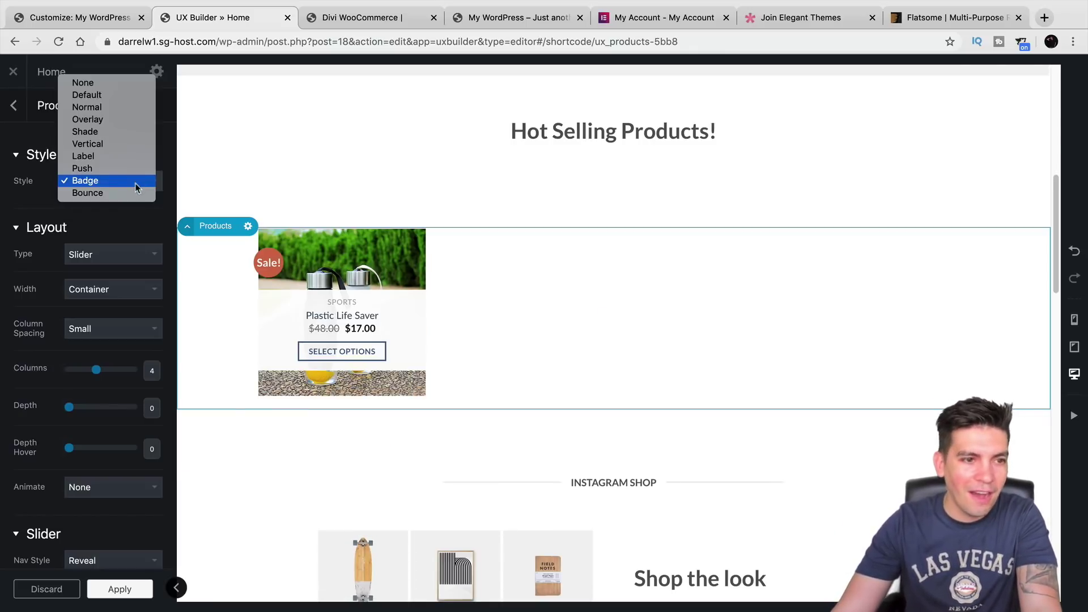
left_click(133, 189)
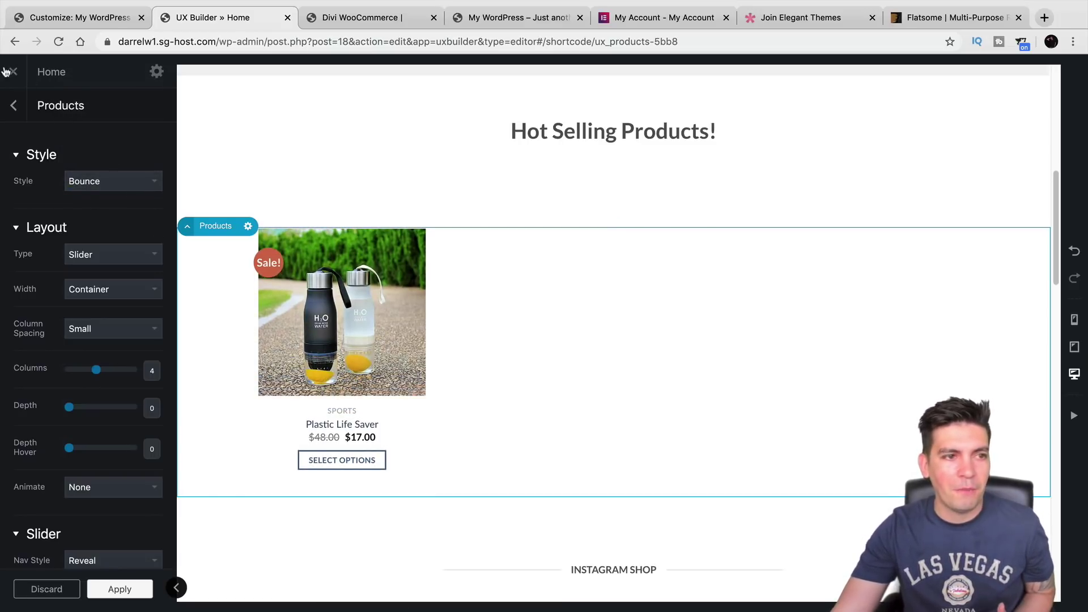
Start adding content below the Monthly newsletter row and open the Flatsome Studio collection of pre-designed layouts.
scroll(511, 357, "down", 15)
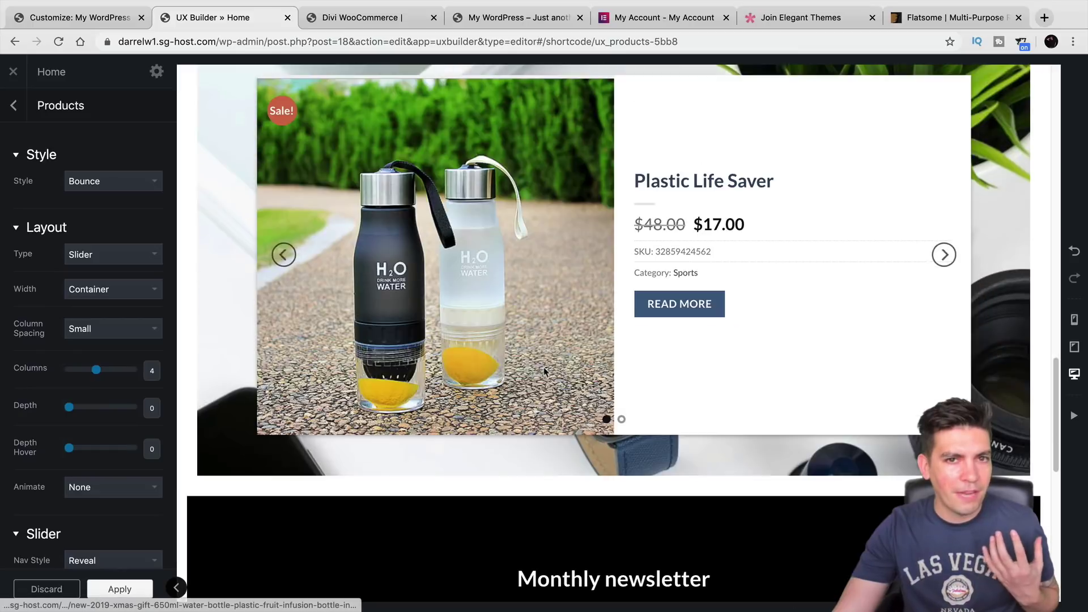
scroll(544, 371, "down", 10)
scroll(541, 368, "up", 2)
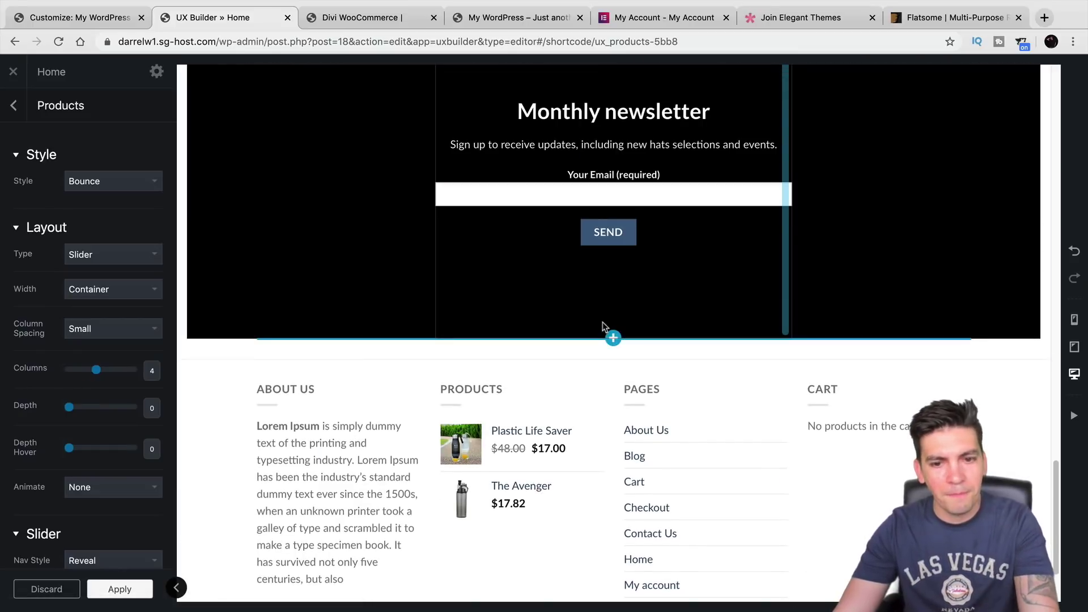
left_click(613, 338)
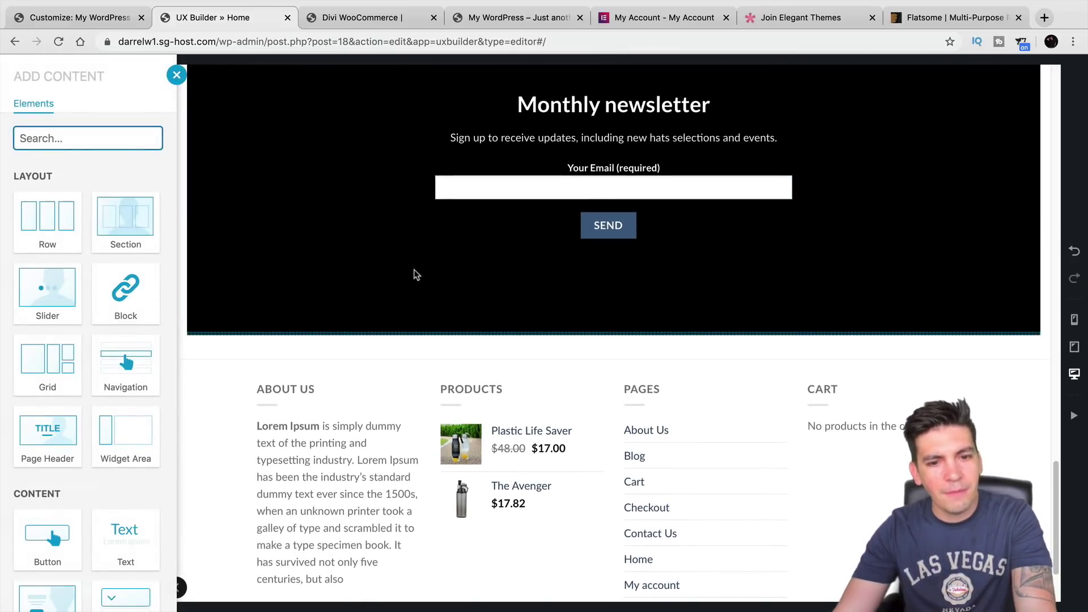
key("Escape")
left_click(612, 353)
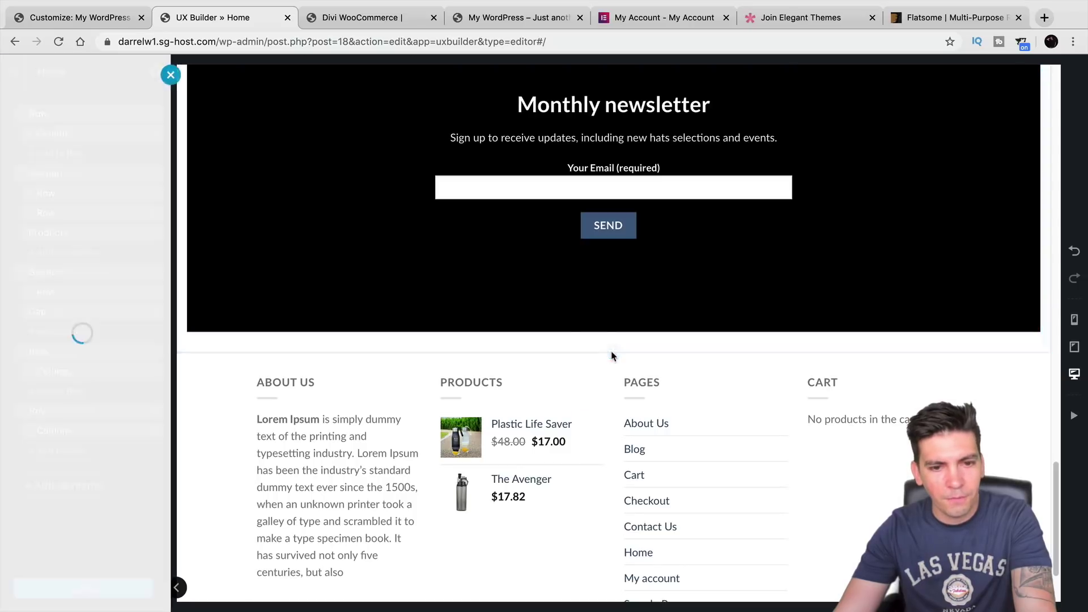
left_click(124, 138)
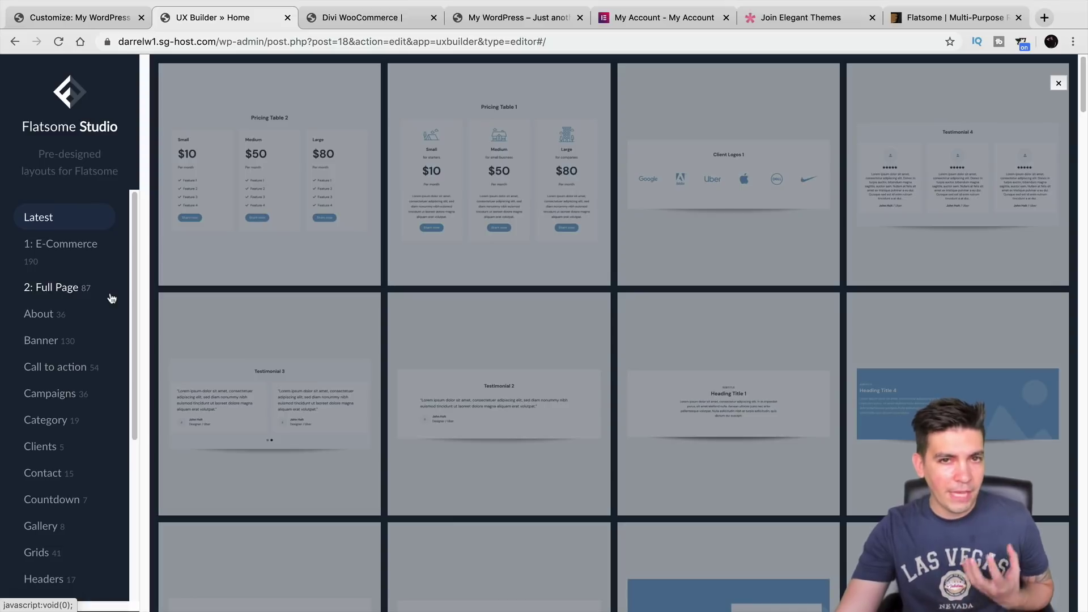
Enable the Visual Builder on the Divi store's home page and open the library of premade layouts.
left_click(360, 17)
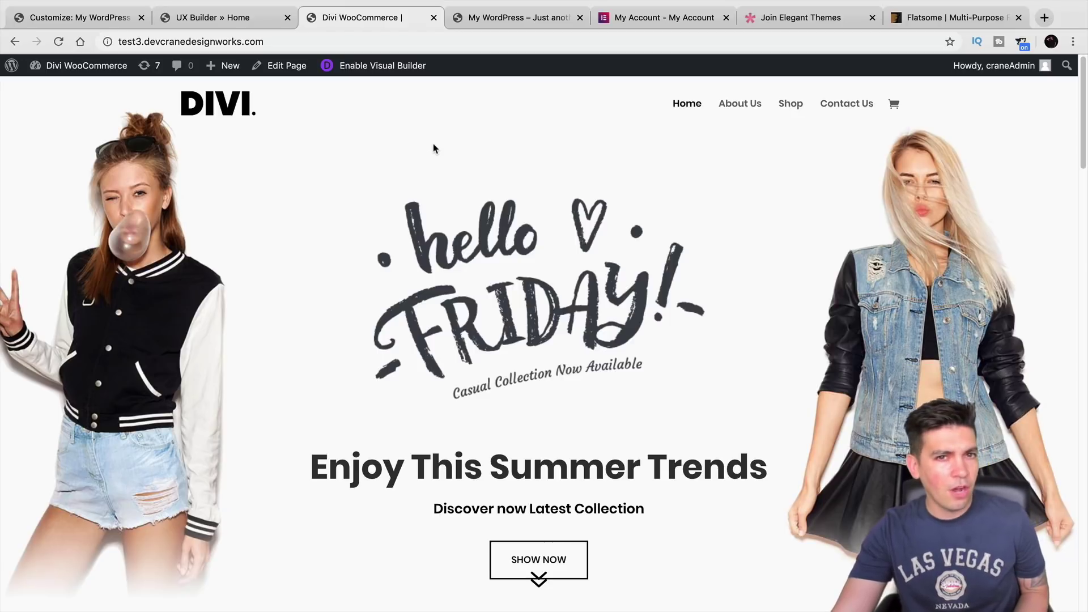
left_click(381, 73)
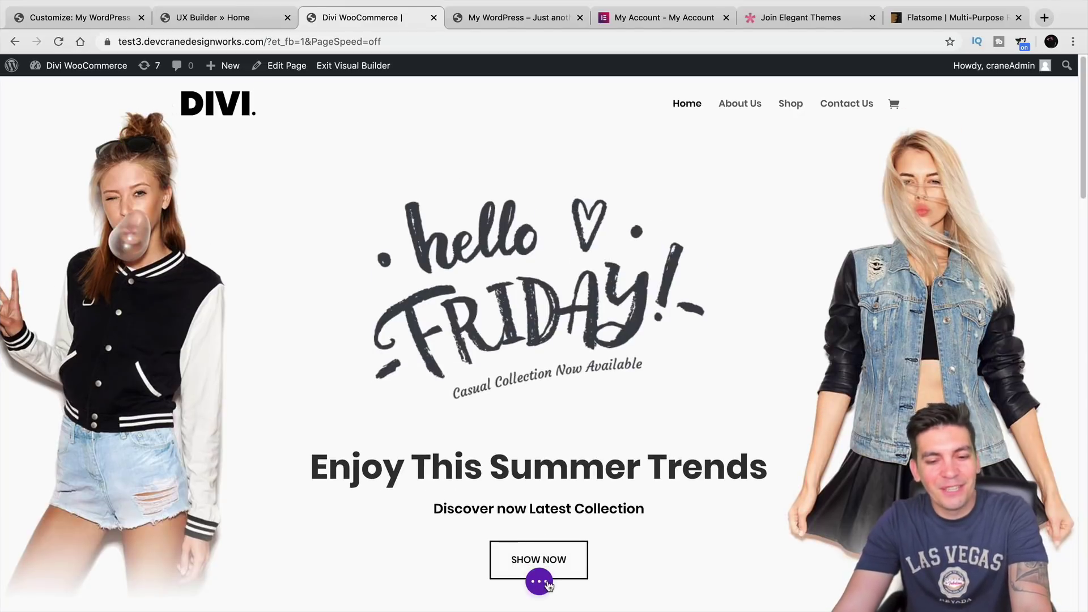
mouse_move(554, 580)
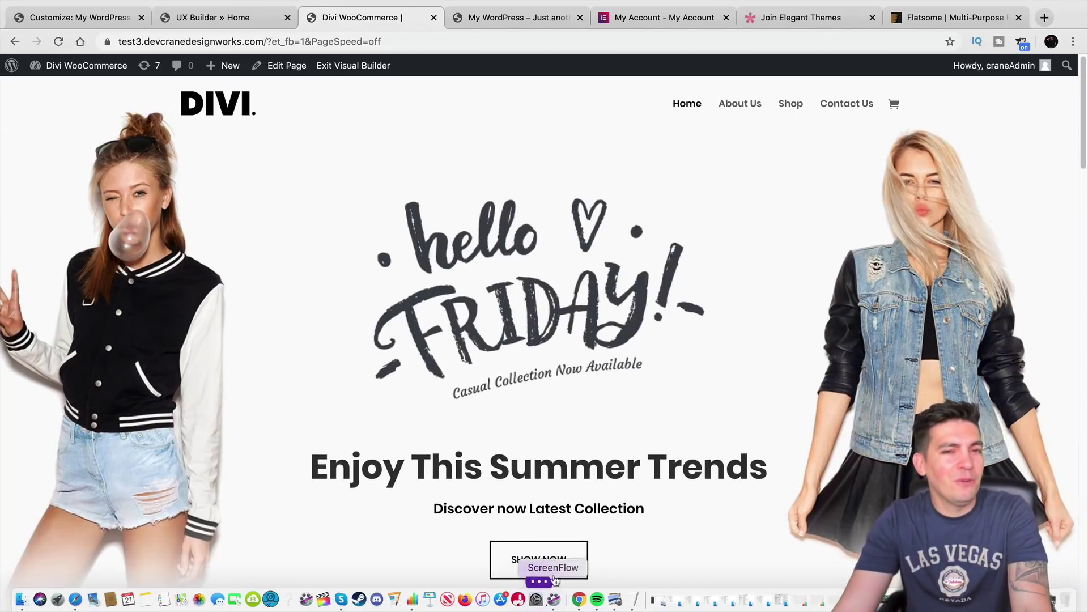
scroll(555, 567, "down", 8)
left_click(539, 582)
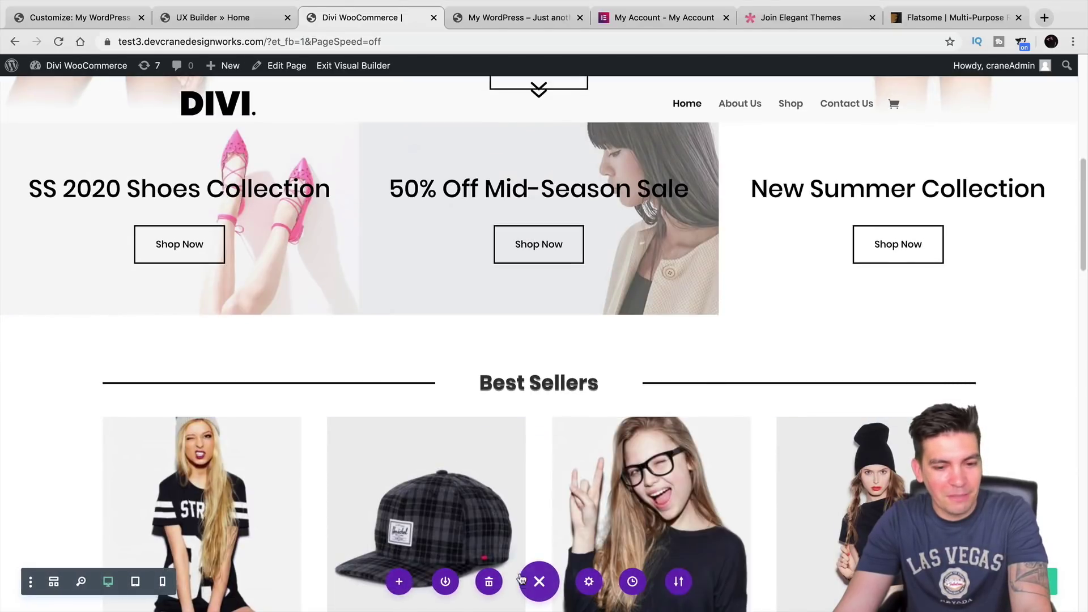
left_click(399, 582)
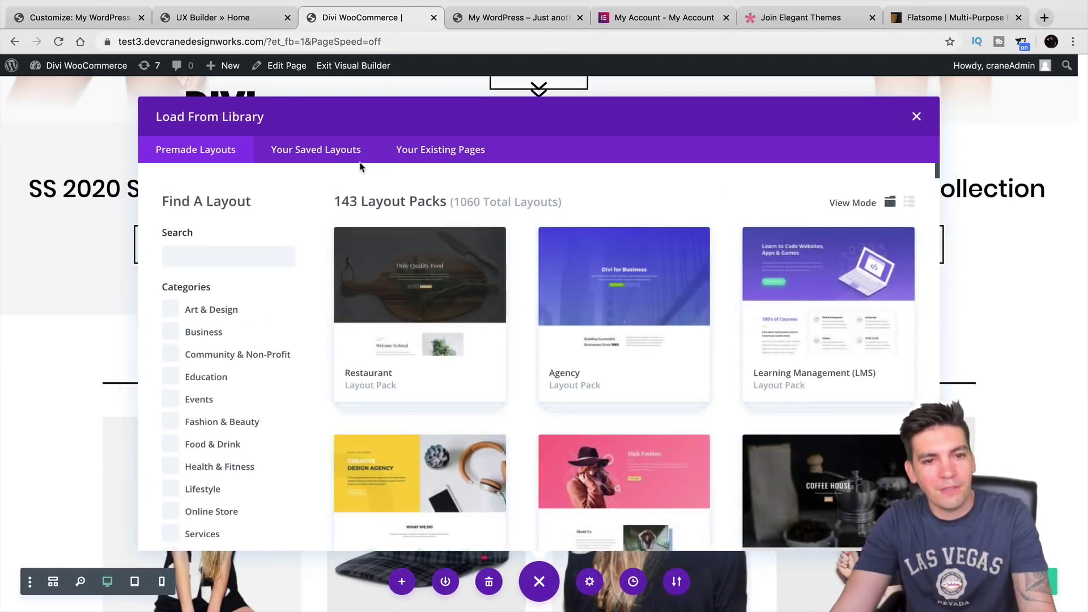
Filter the premade Divi layout packs by the Online Store category and browse the matching packs.
scroll(188, 429, "down", 3)
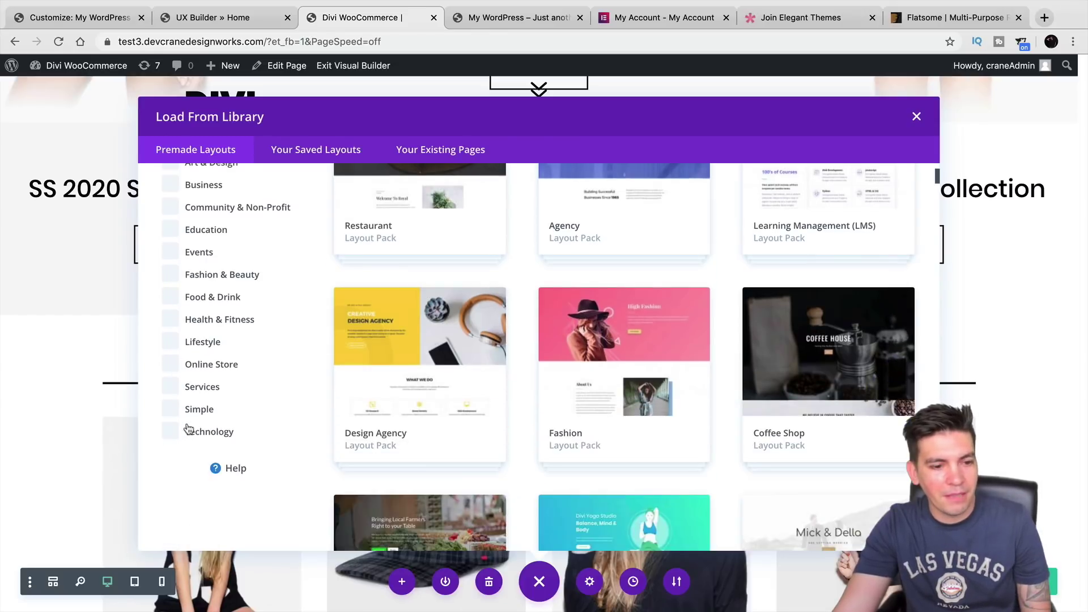
left_click(191, 364)
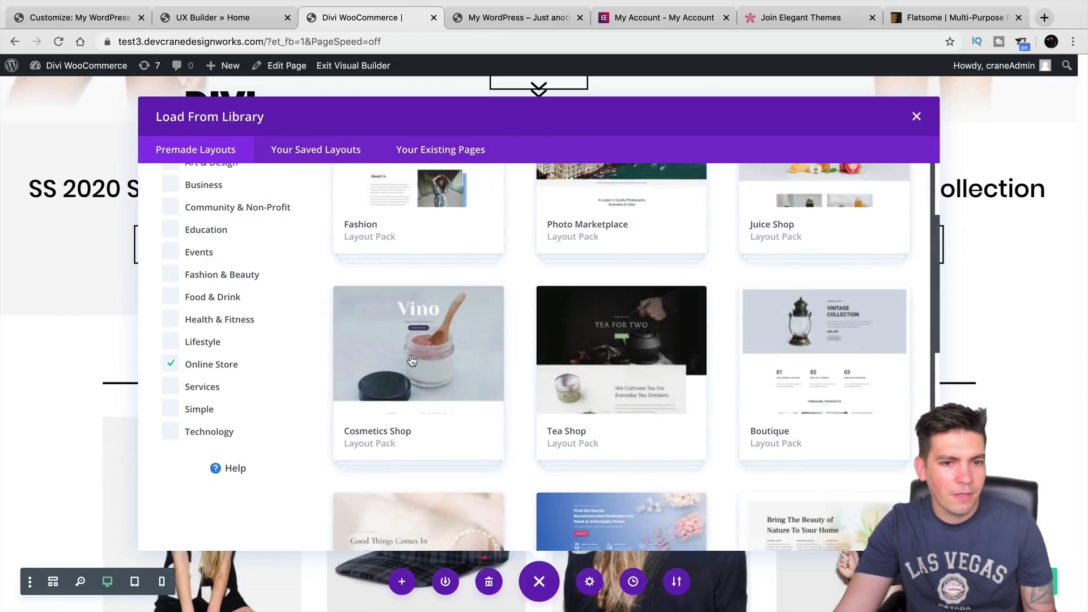
scroll(480, 408, "up", 3)
scroll(562, 396, "down", 1)
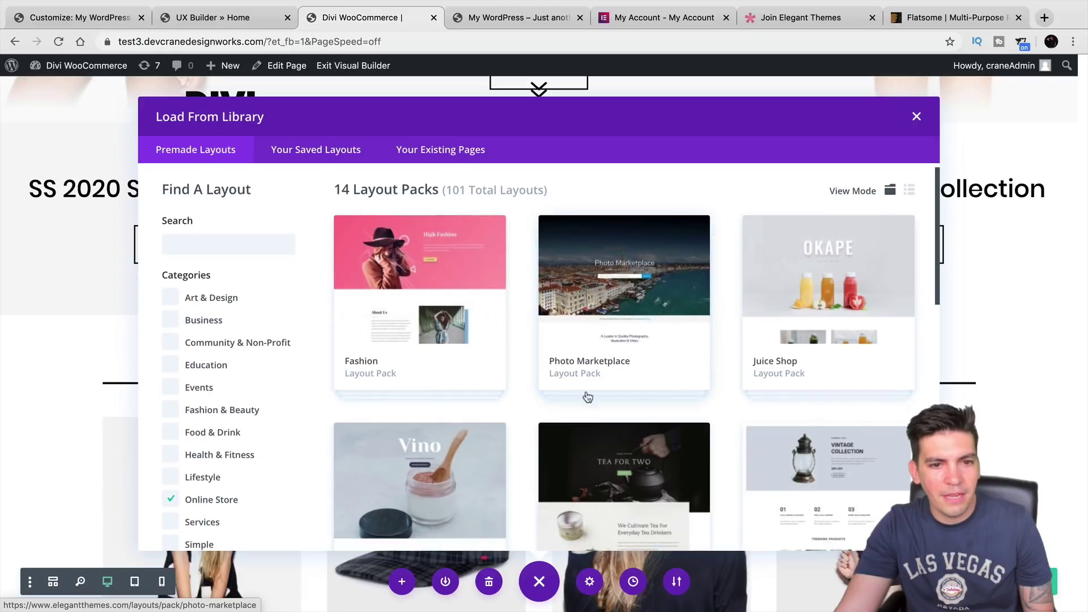
Open the Plant Nursery layout pack from the Online Store packs and examine its landing page preview.
scroll(623, 372, "down", 3)
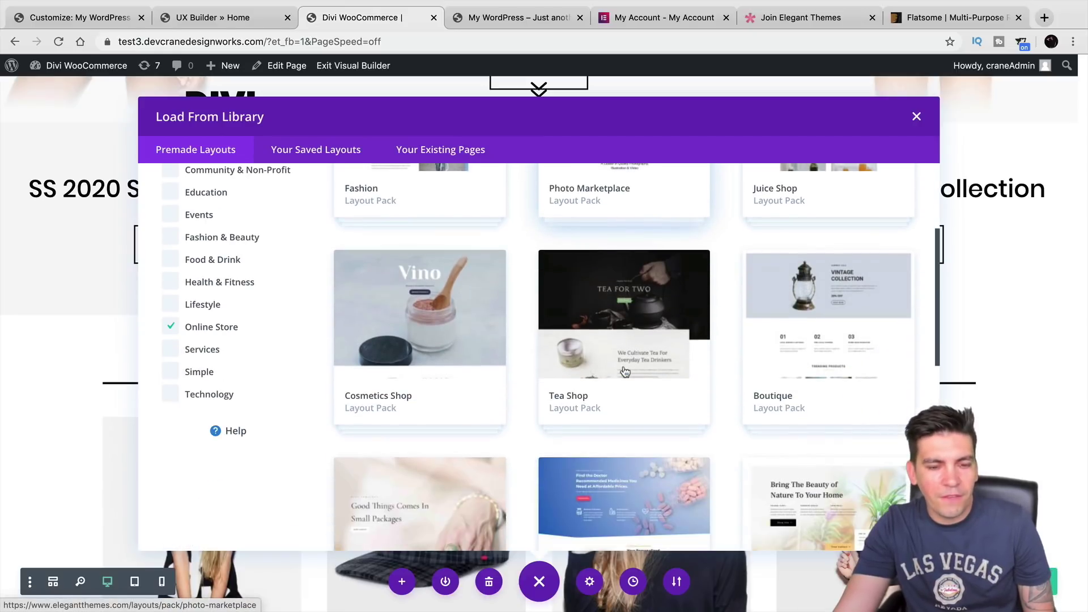
scroll(623, 371, "down", 3)
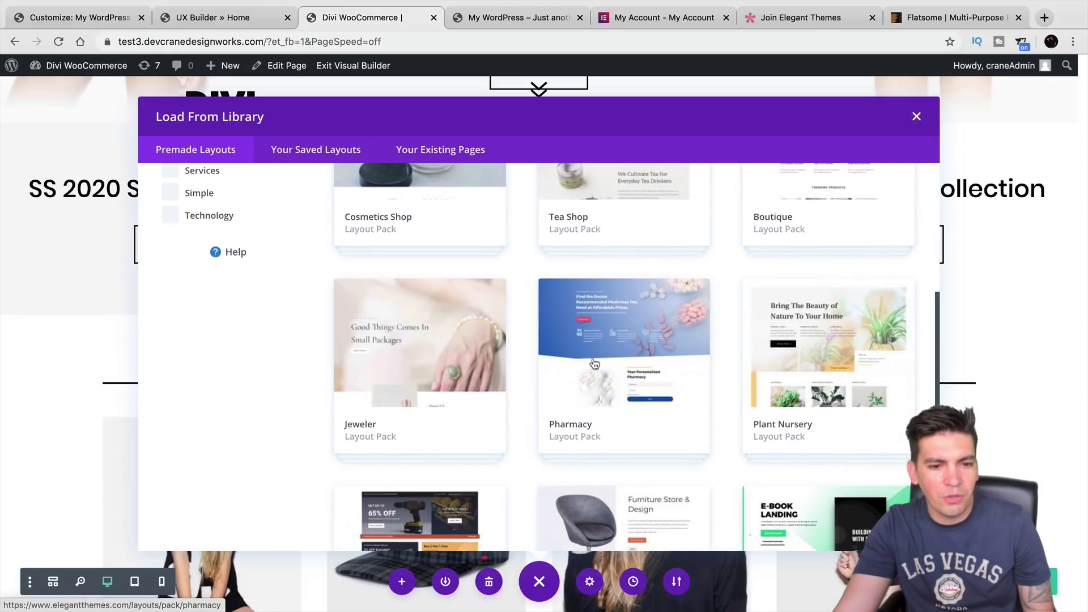
scroll(594, 363, "down", 1)
left_click(828, 329)
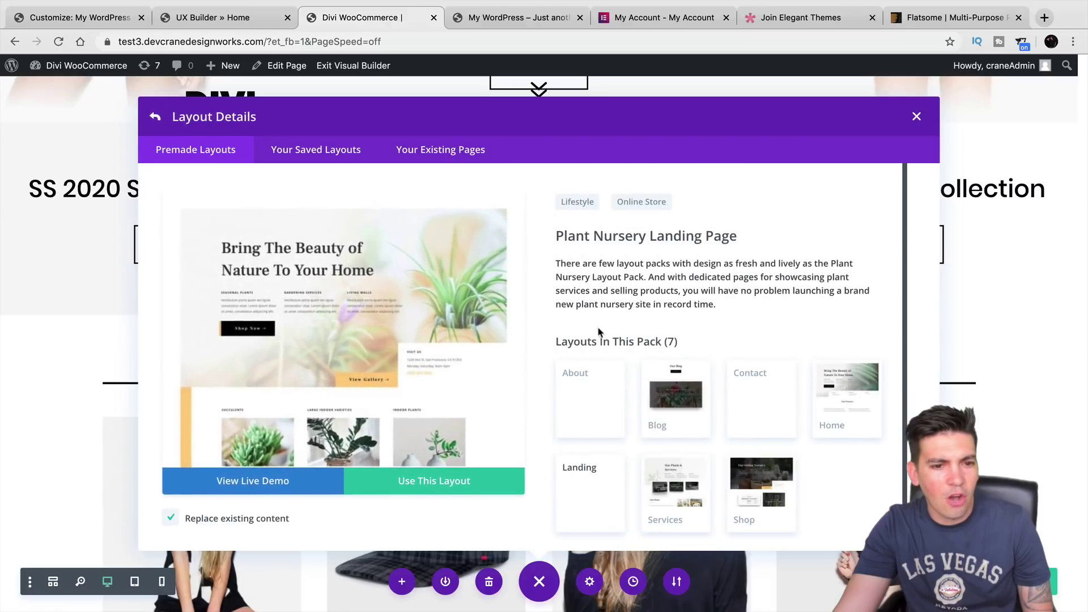
scroll(477, 318, "down", 5)
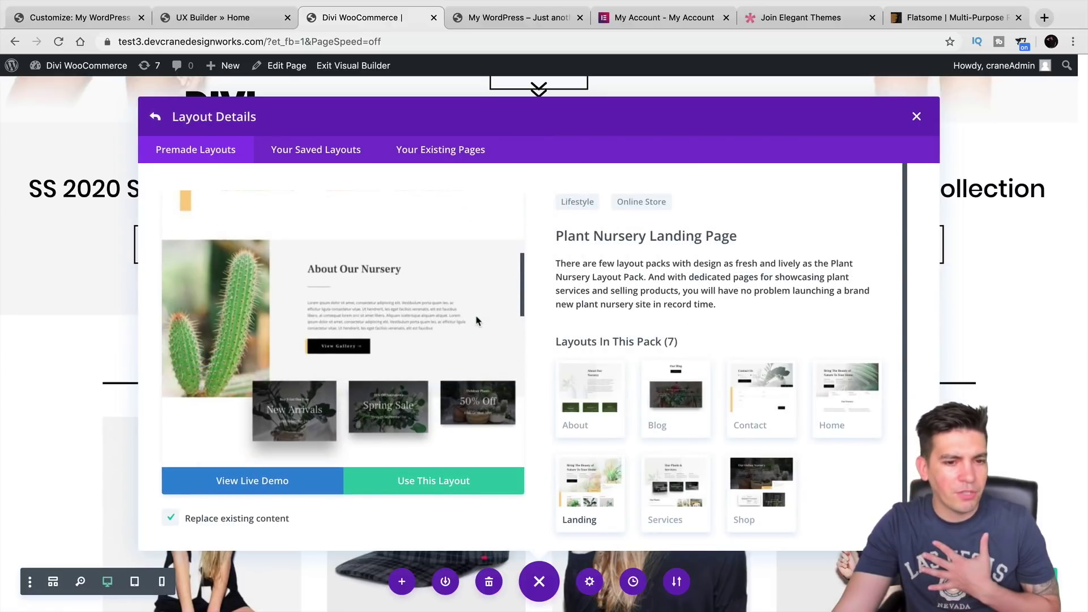
scroll(476, 321, "down", 5)
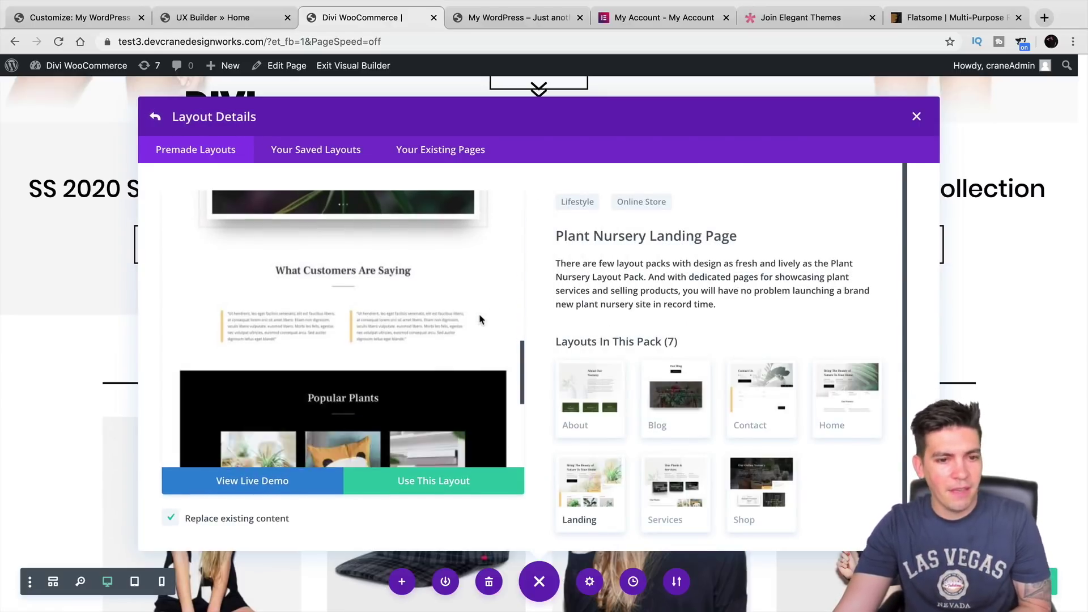
scroll(480, 321, "down", 5)
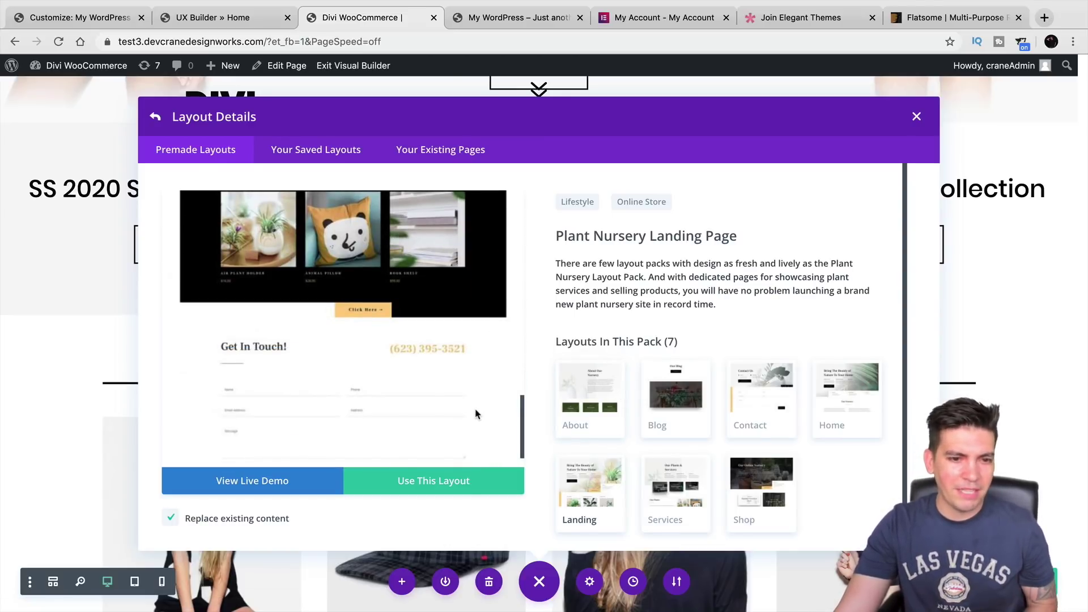
scroll(476, 414, "up", 15)
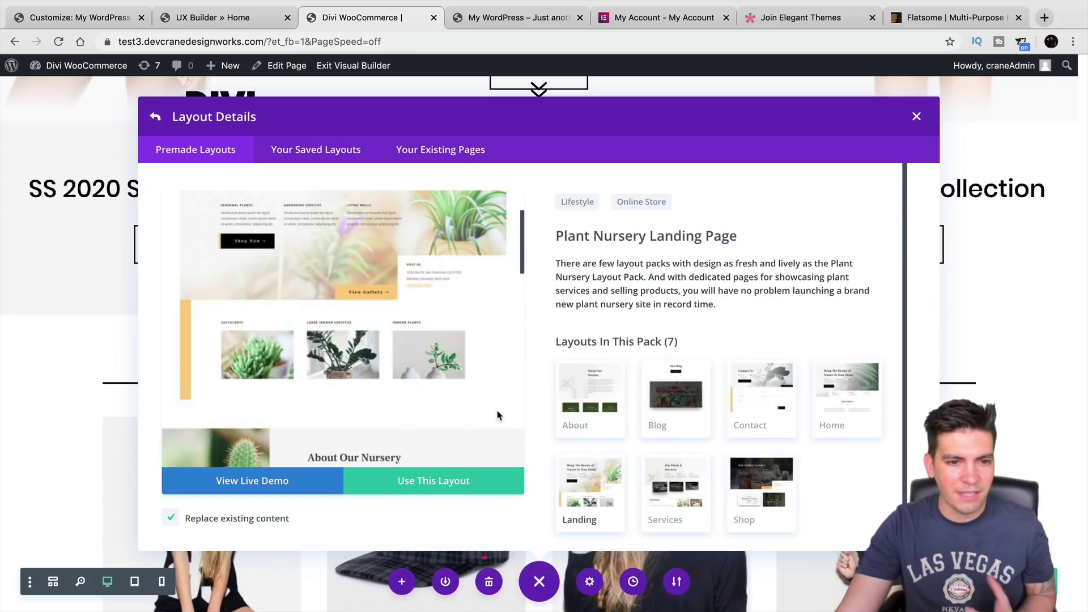
scroll(497, 415, "up", 5)
Switch to the Flatsome UX Builder and browse the E-Commerce layouts in Flatsome Studio.
left_click(216, 17)
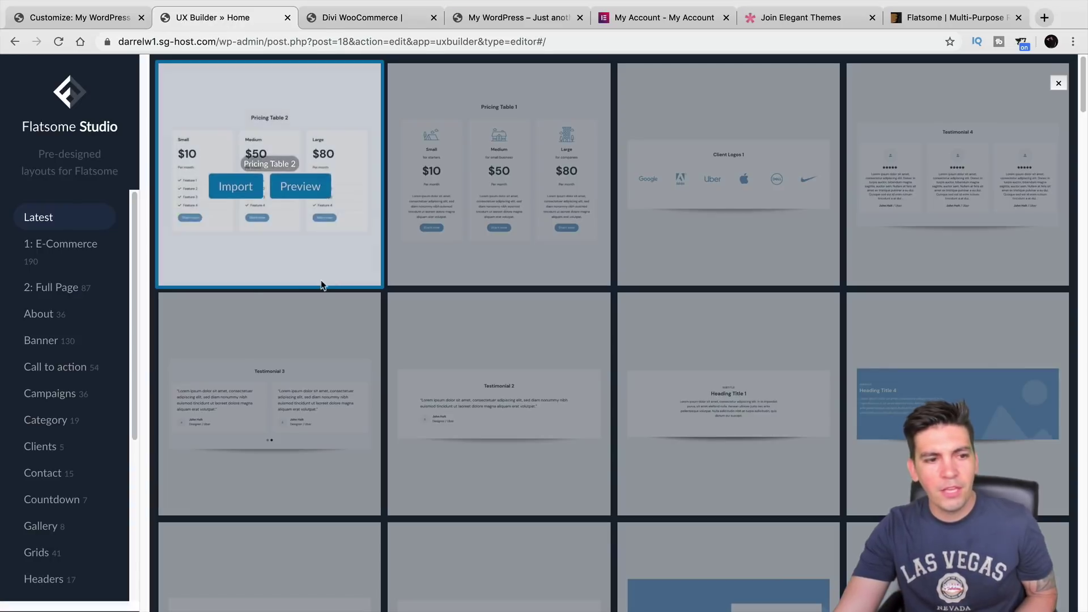
left_click(54, 252)
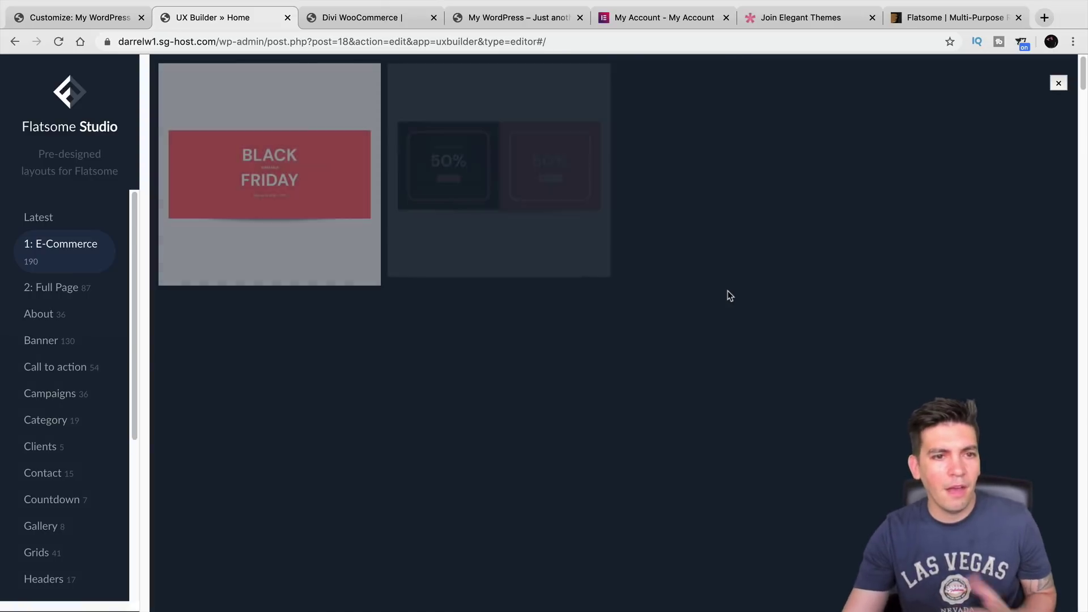
mouse_move(968, 234)
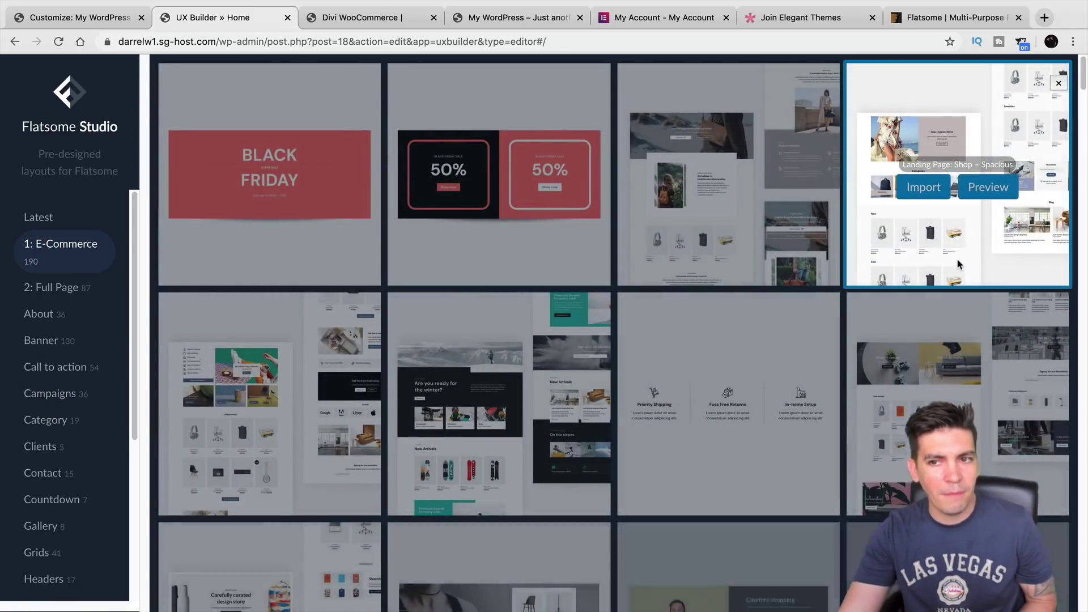
scroll(958, 250, "down", 2)
scroll(957, 252, "down", 5)
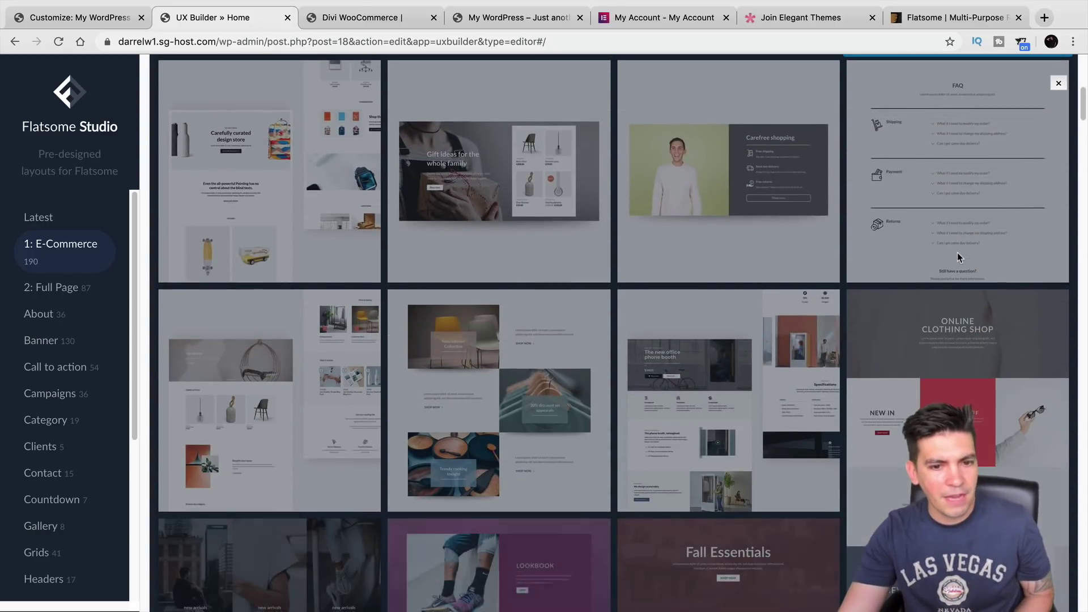
scroll(957, 253, "down", 4)
mouse_move(929, 251)
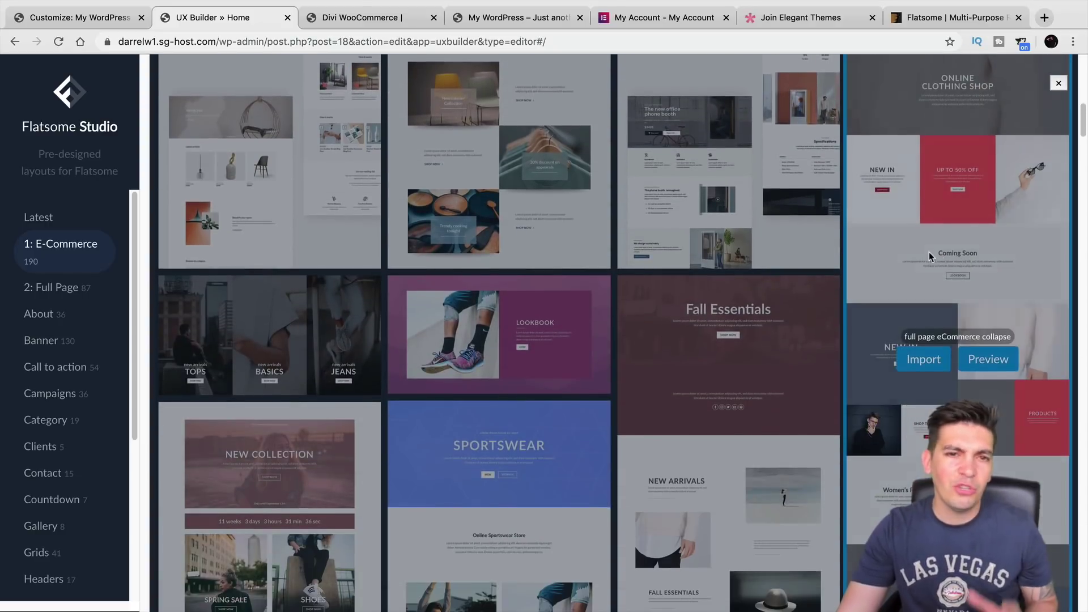
scroll(958, 250, "down", 3)
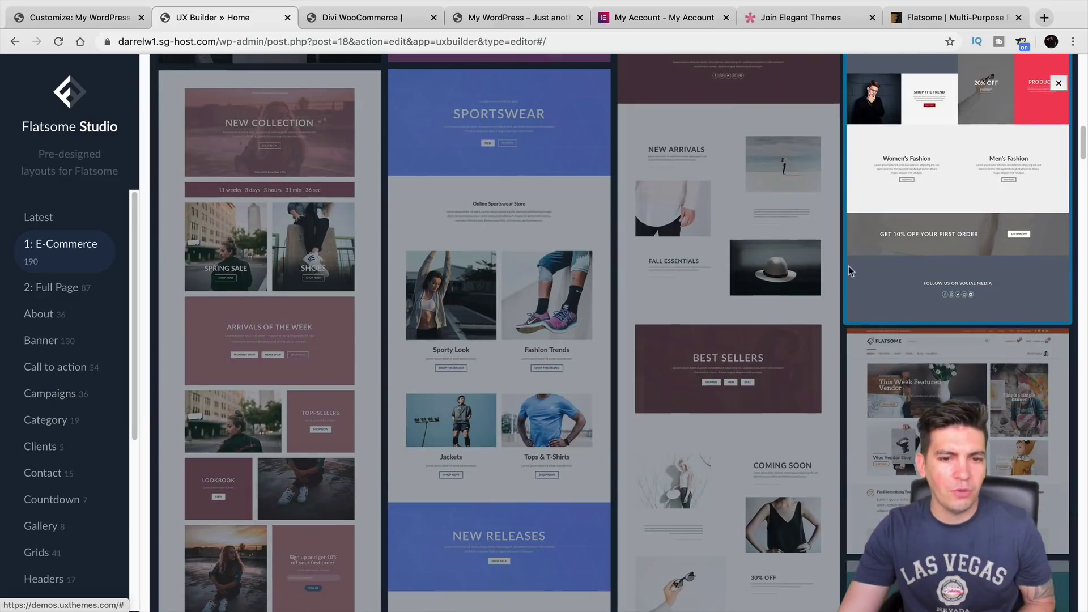
mouse_move(530, 287)
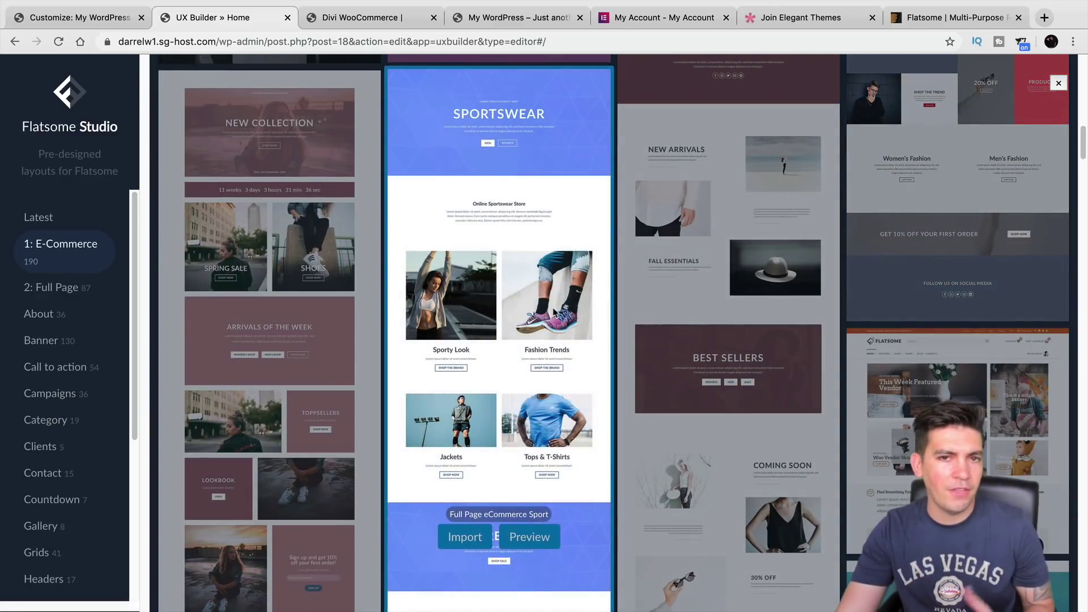
scroll(553, 295, "down", 10)
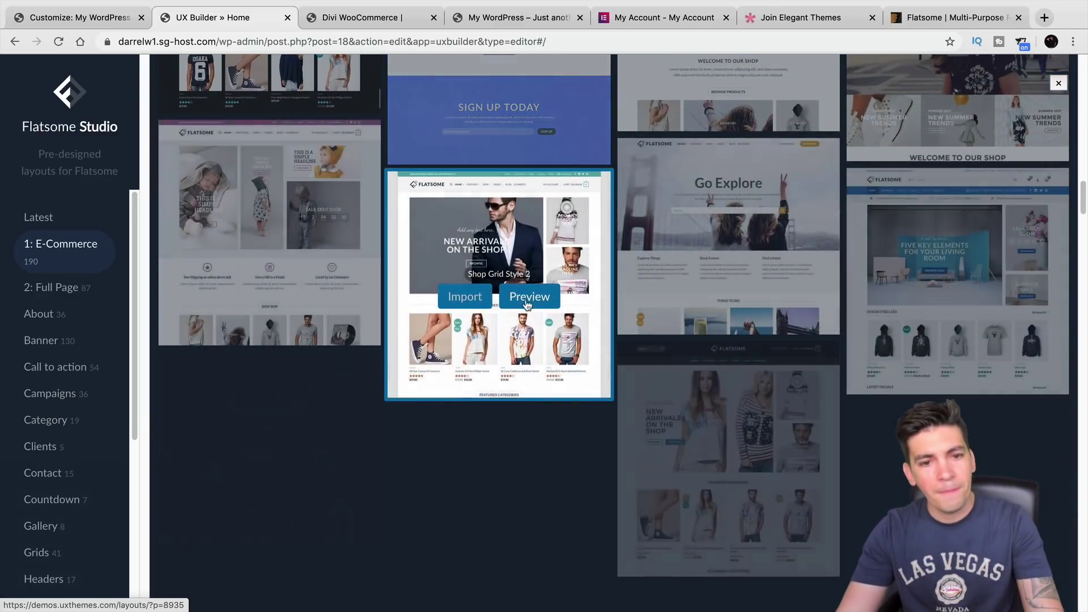
scroll(527, 304, "down", 3)
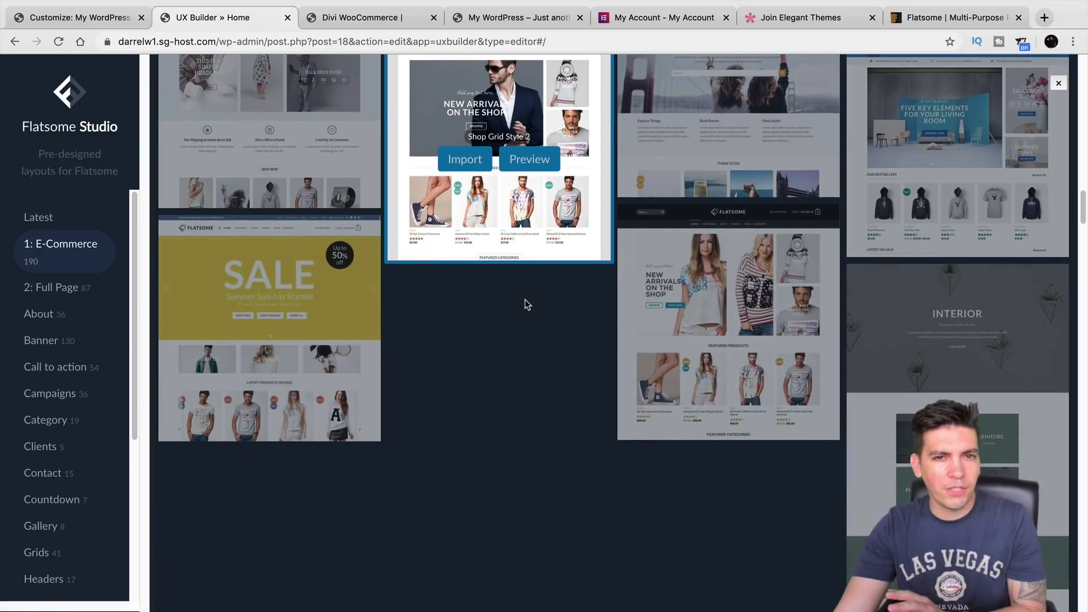
scroll(525, 305, "down", 3)
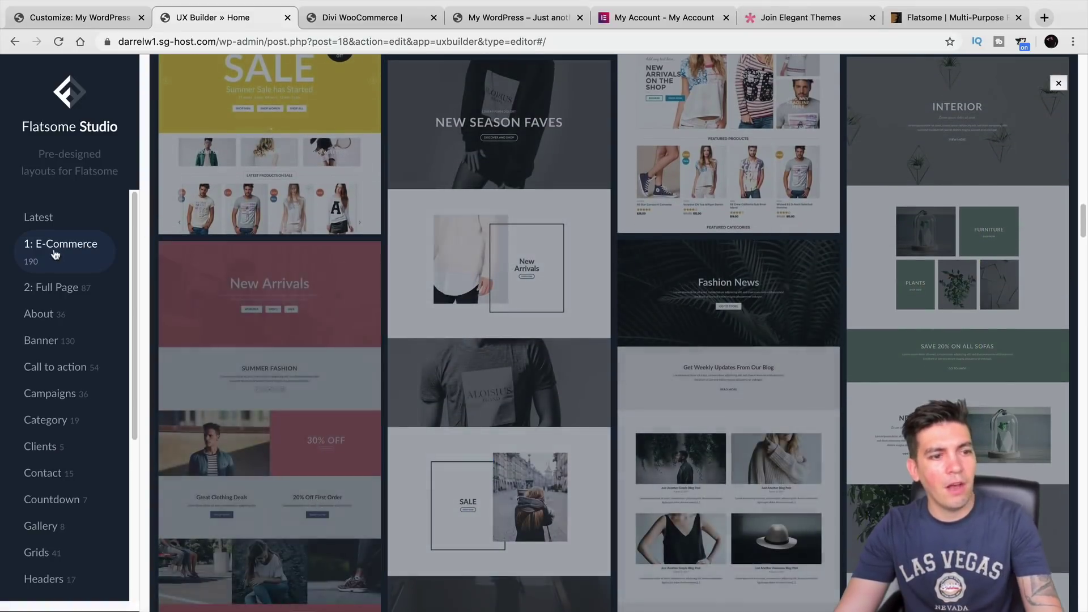
Look at the Full Page and Services / Icons layout categories in Flatsome Studio.
left_click(52, 289)
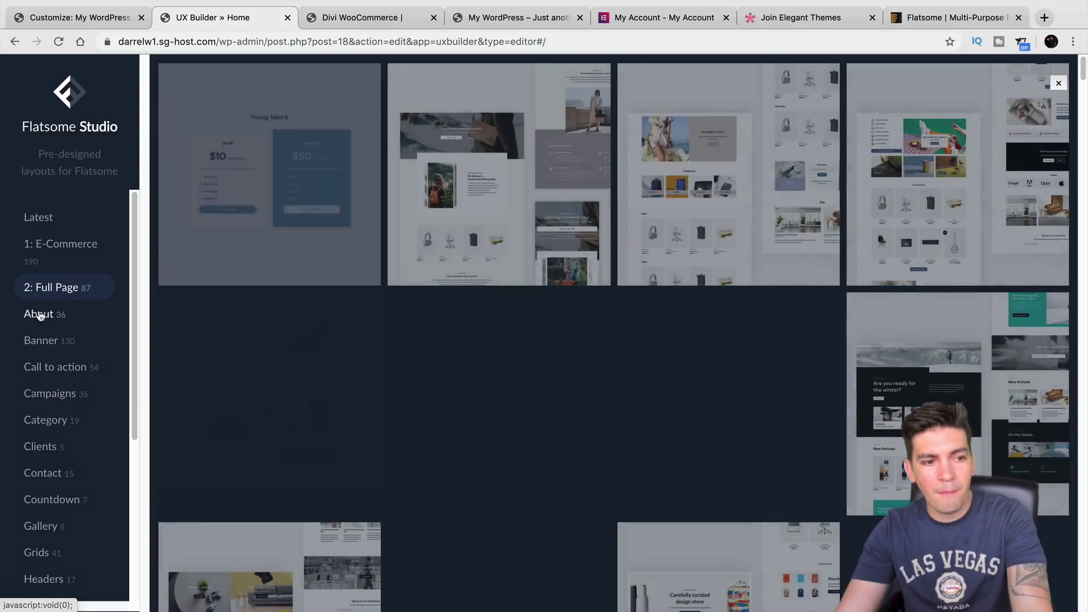
scroll(62, 411, "down", 2)
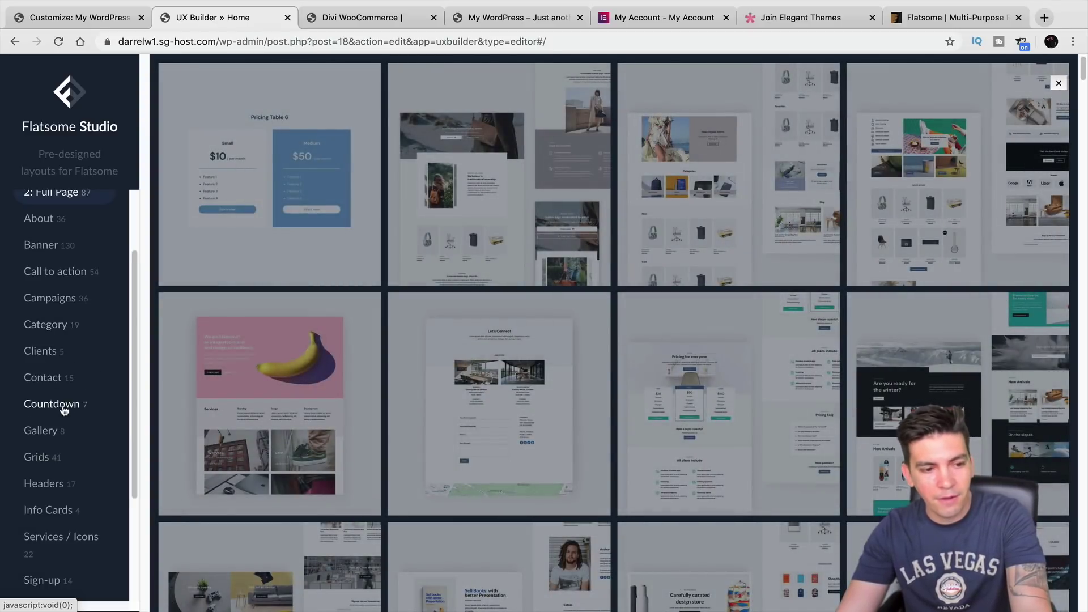
scroll(61, 517, "down", 2)
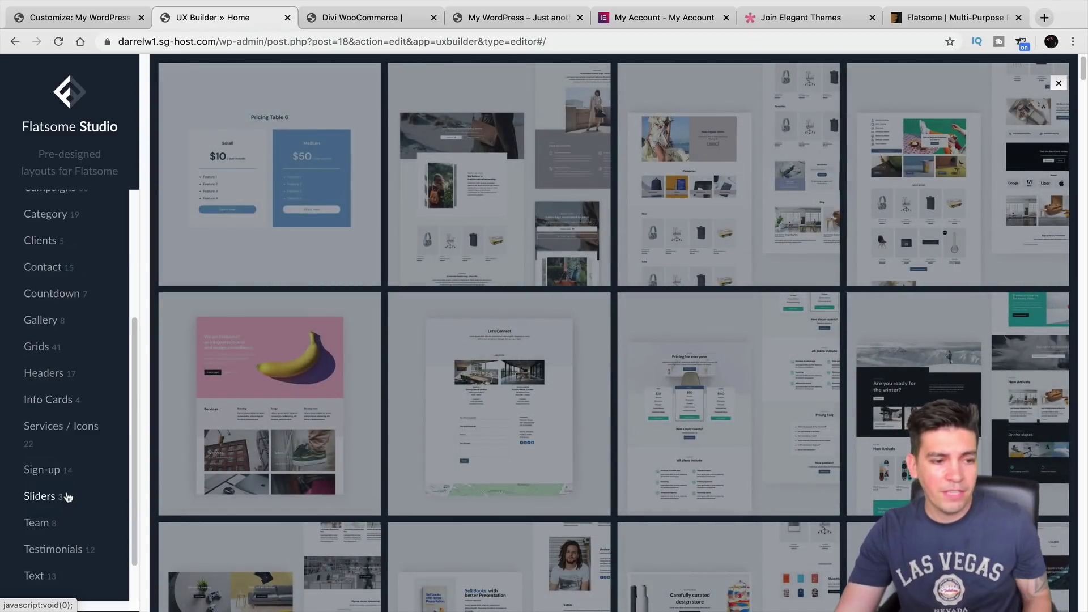
left_click(76, 434)
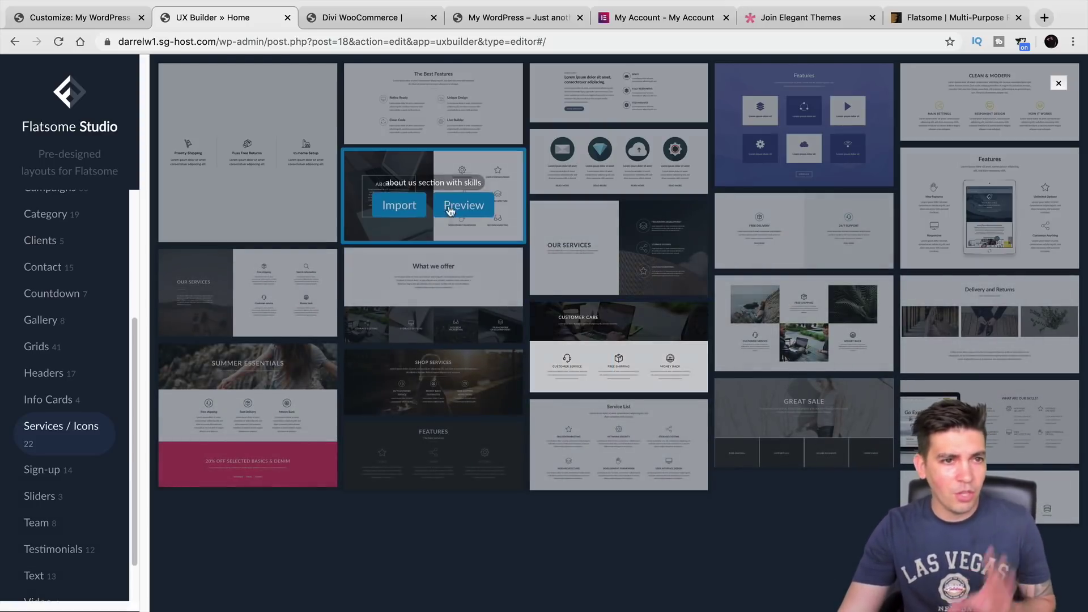
mouse_move(268, 139)
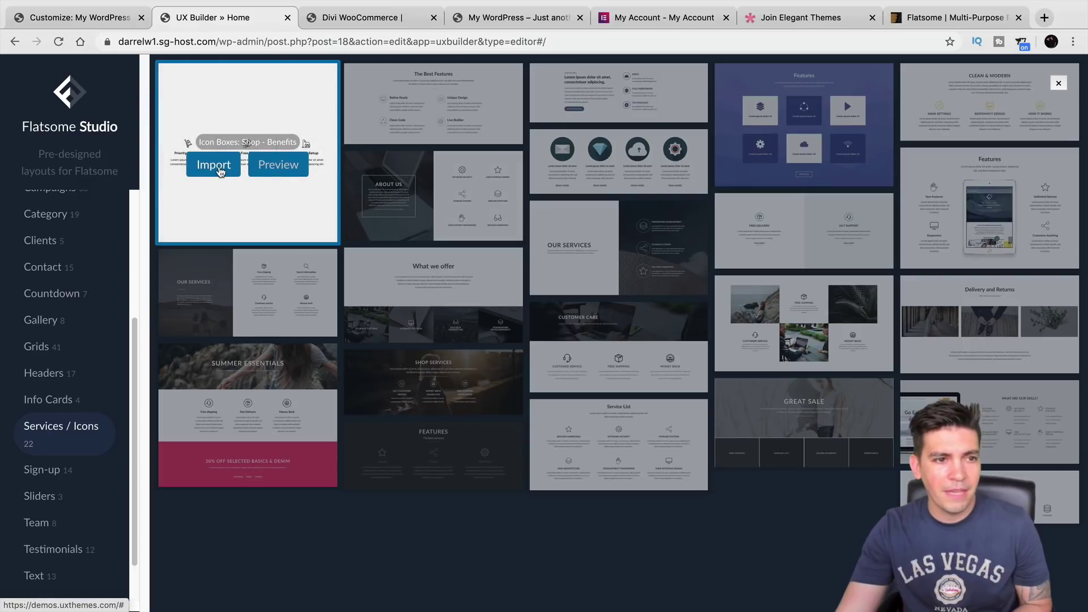
Glance at the Elementor store's home page and return to the UX Builder to close Flatsome Studio without importing a layout.
left_click(500, 23)
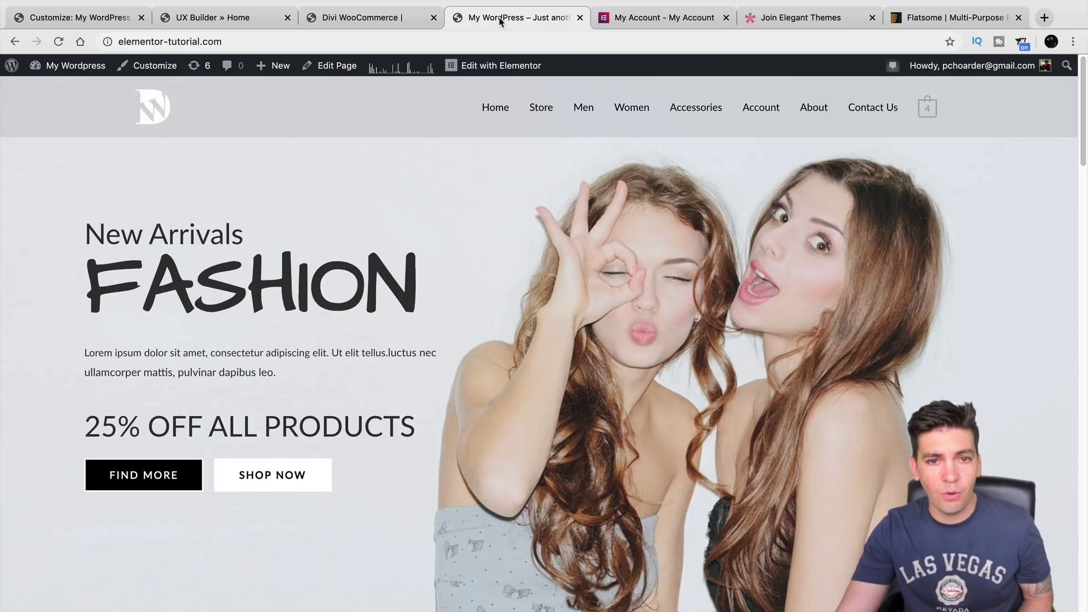
left_click(234, 22)
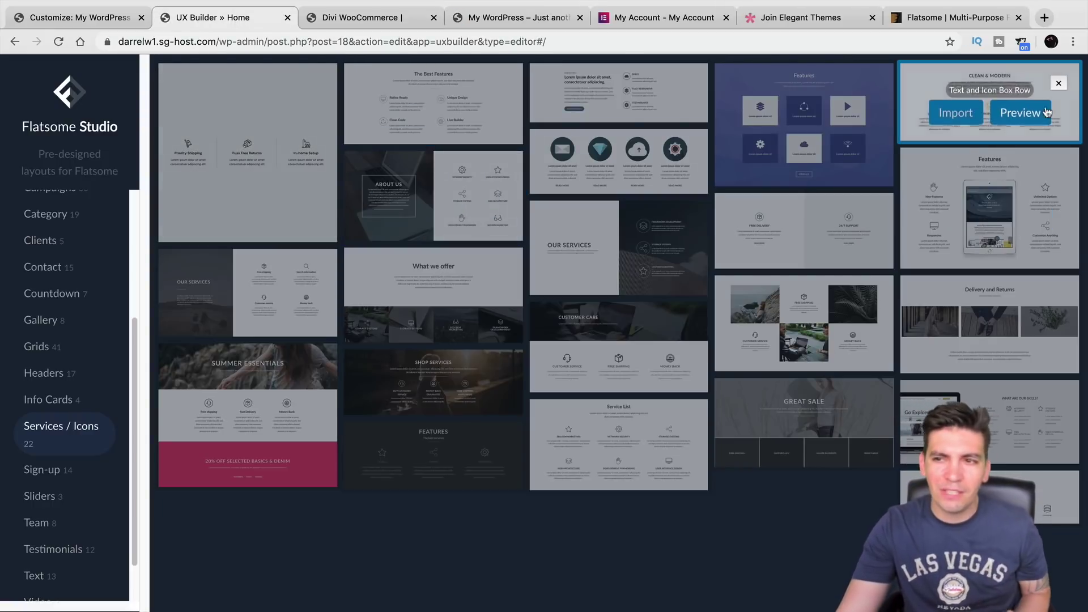
left_click(1060, 83)
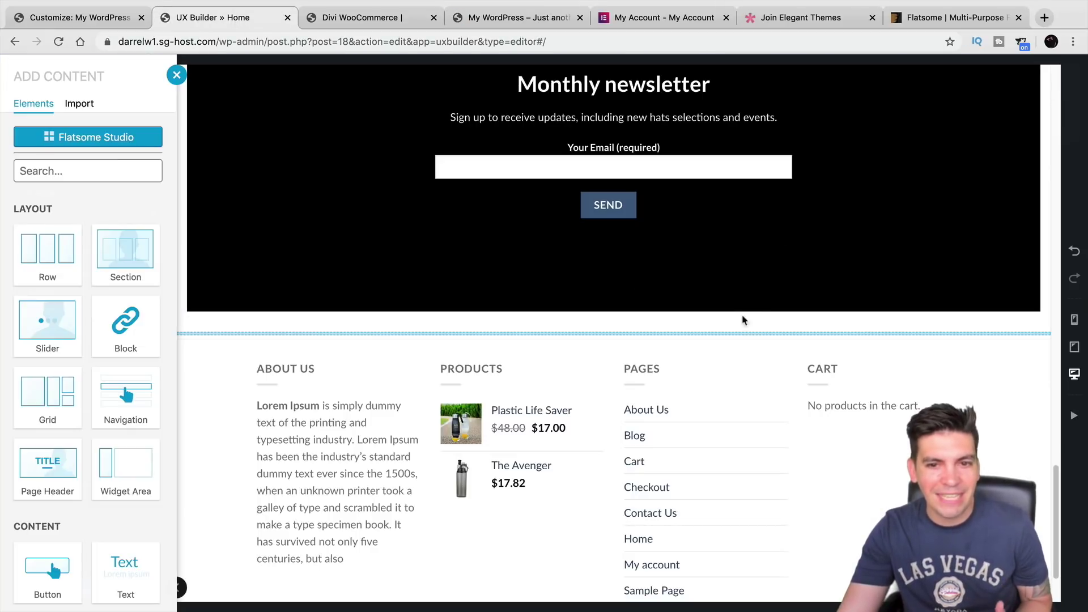
left_click(649, 335)
Insert a three-column row above the Monthly newsletter heading, inside the newsletter section.
scroll(651, 357, "up", 6)
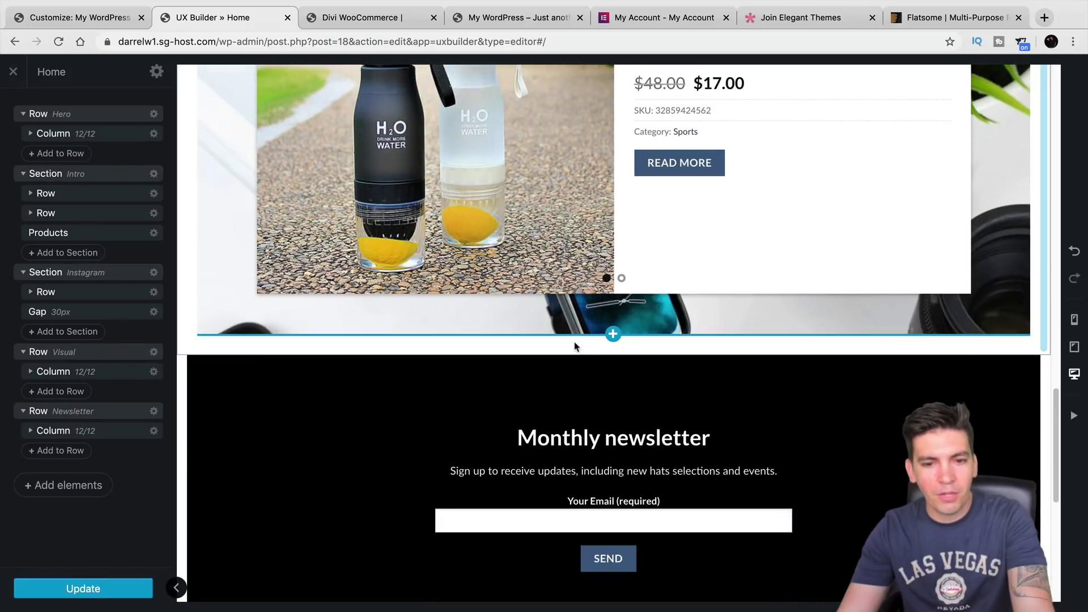
left_click(615, 356)
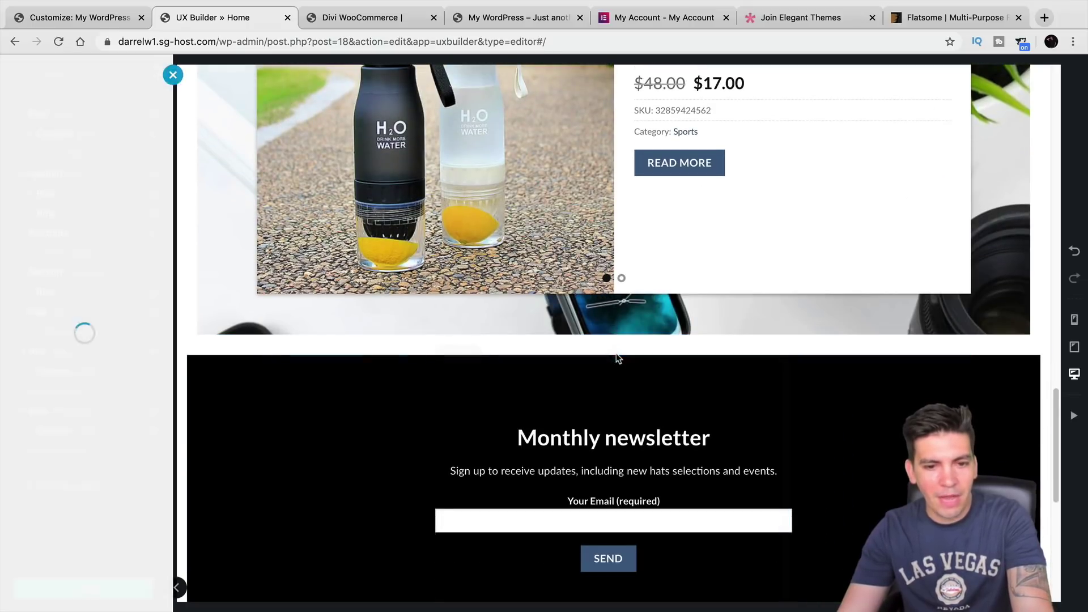
left_click(63, 219)
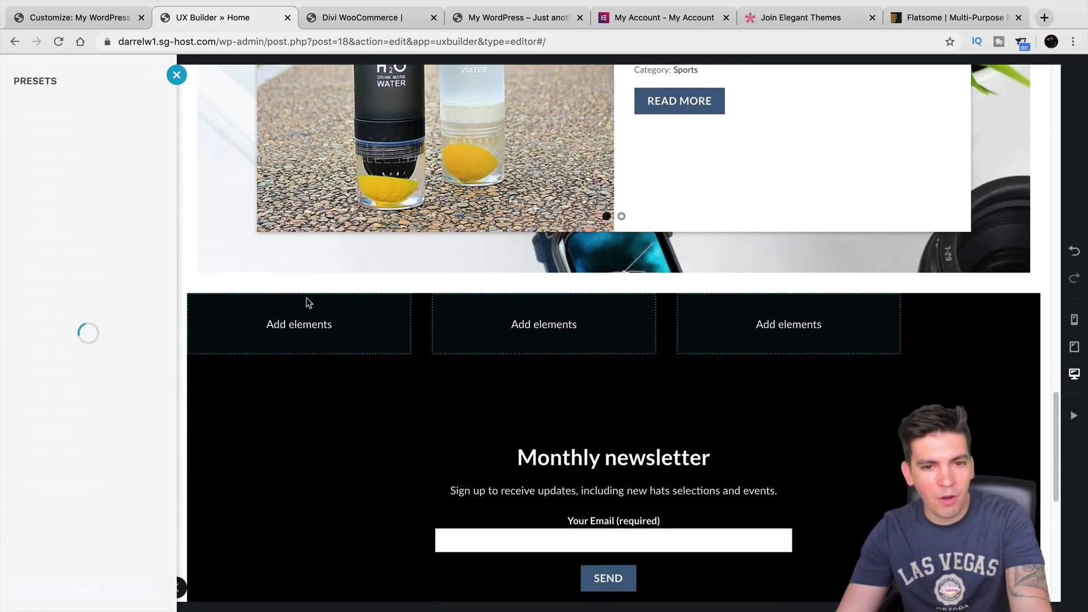
left_click(309, 331)
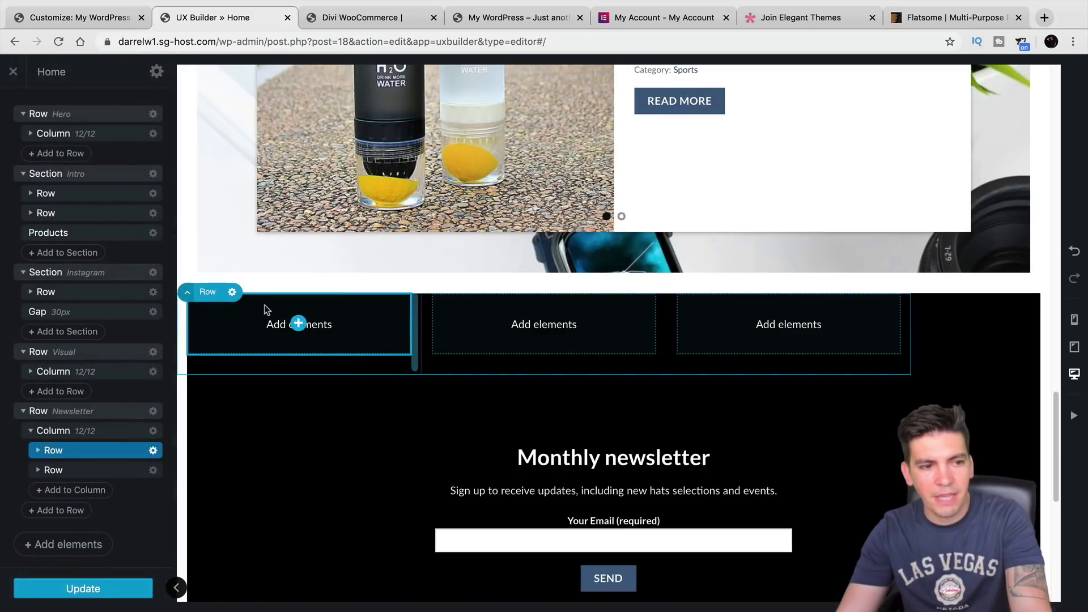
Add a Text element with the Paragraph preset to the first column of the new row.
left_click(298, 324)
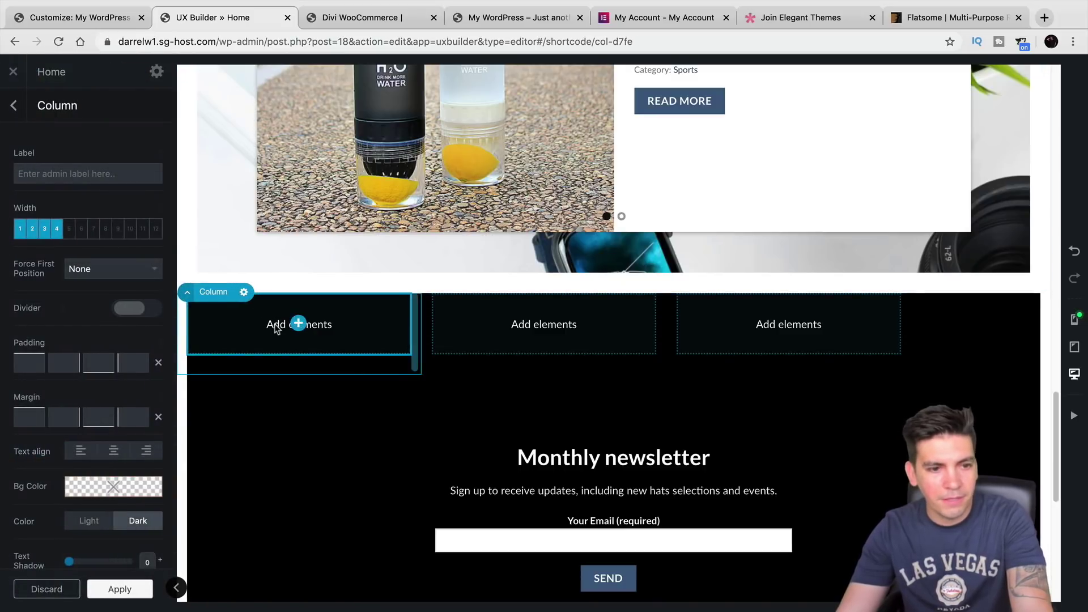
left_click(298, 324)
scroll(114, 341, "down", 3)
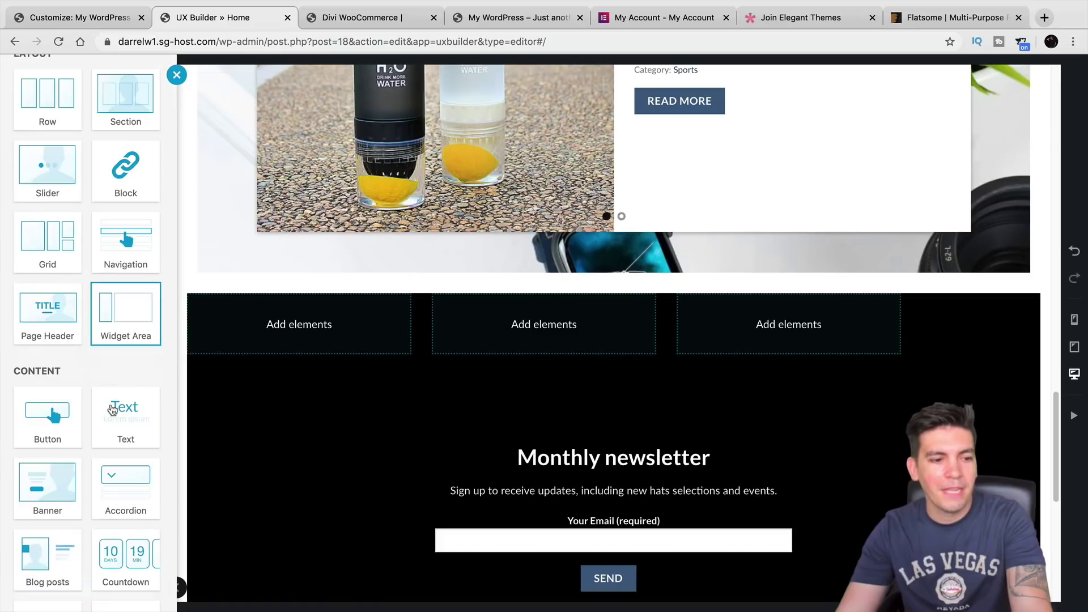
left_click(113, 410)
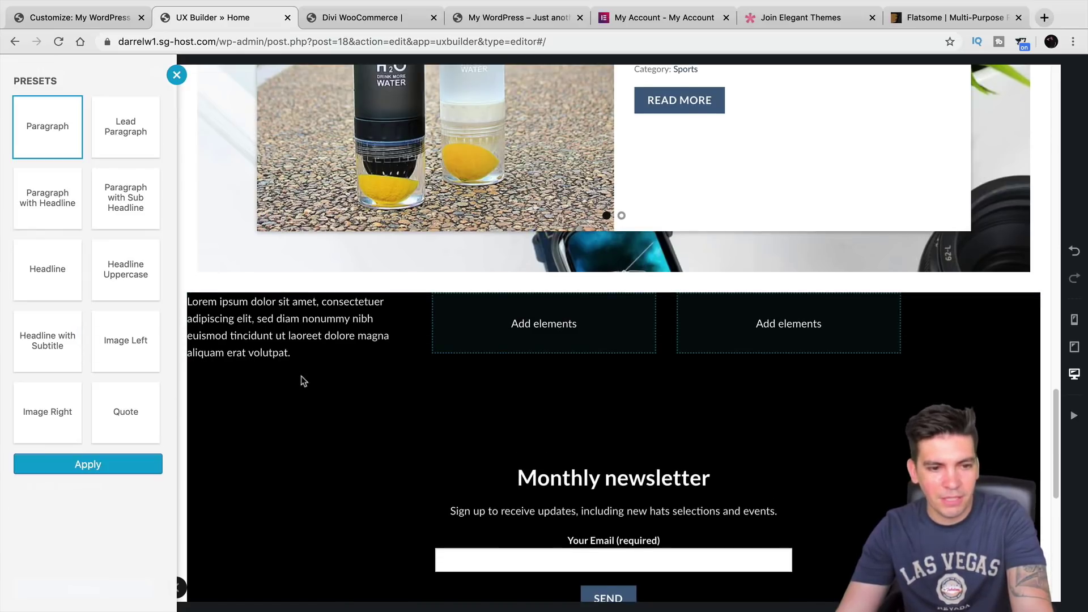
left_click(138, 463)
Add a Button element below the paragraph text in the first column of the new row.
left_click(272, 347)
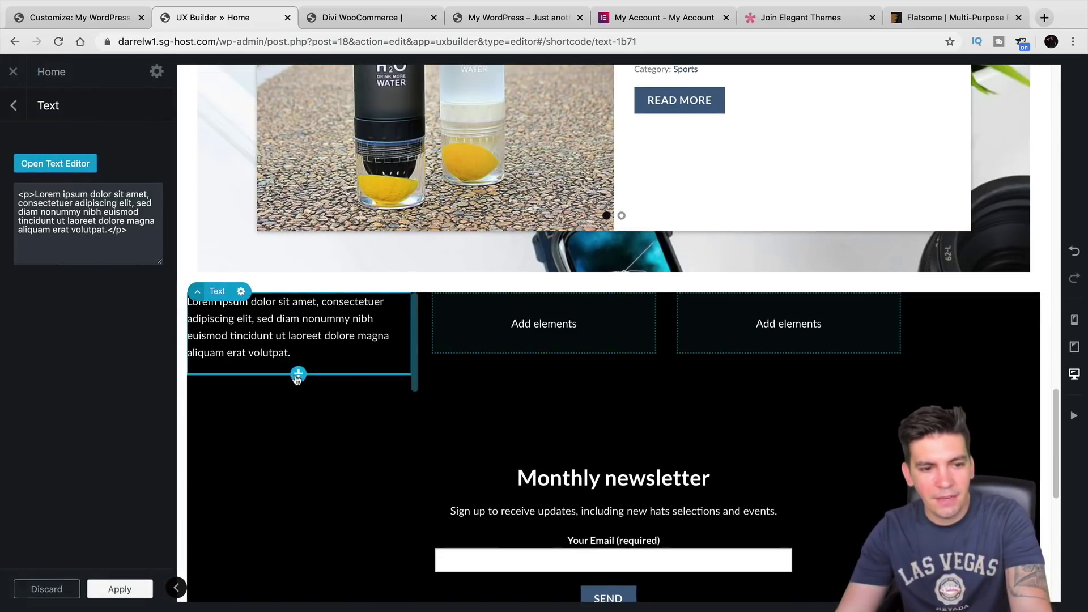
left_click(297, 374)
scroll(71, 363, "down", 5)
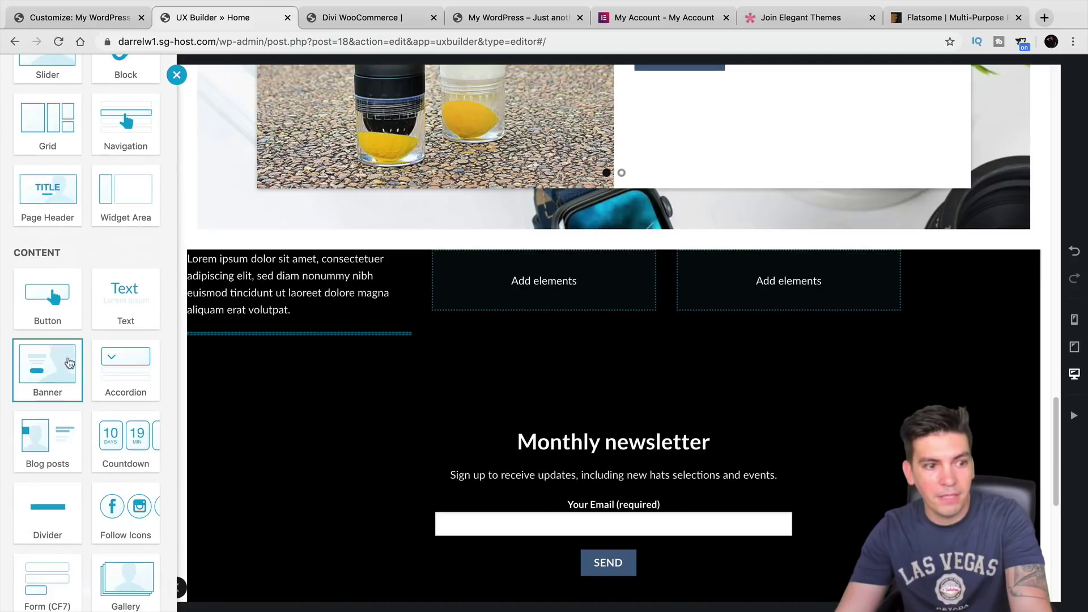
left_click(53, 312)
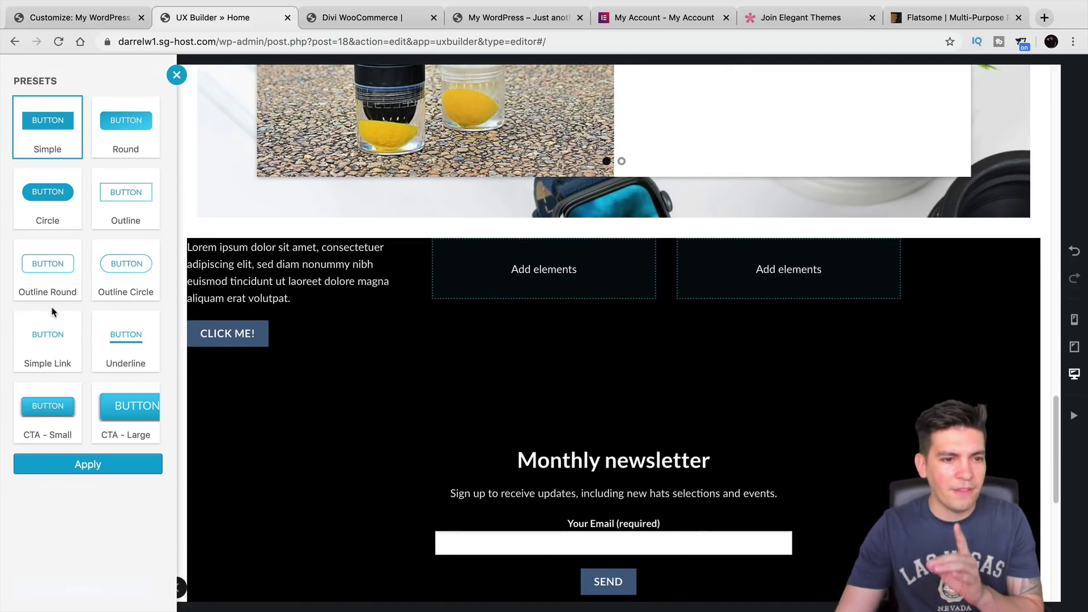
Try the Outline, Circle, Outline Round, Outline Circle and Underline presets on the new button, ending with Simple Link.
left_click(127, 194)
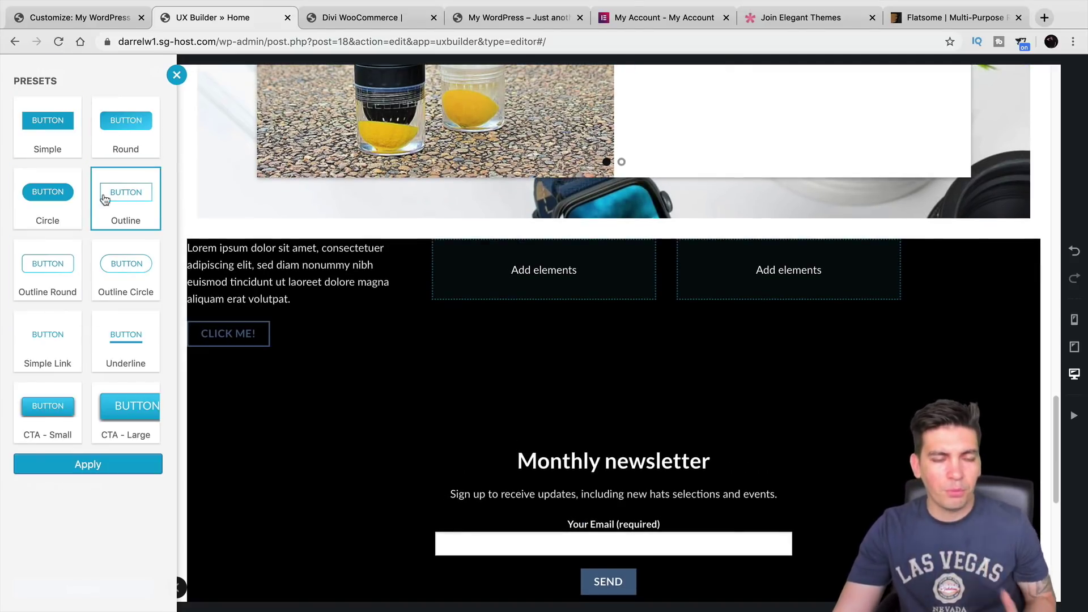
left_click(80, 201)
left_click(74, 255)
left_click(119, 272)
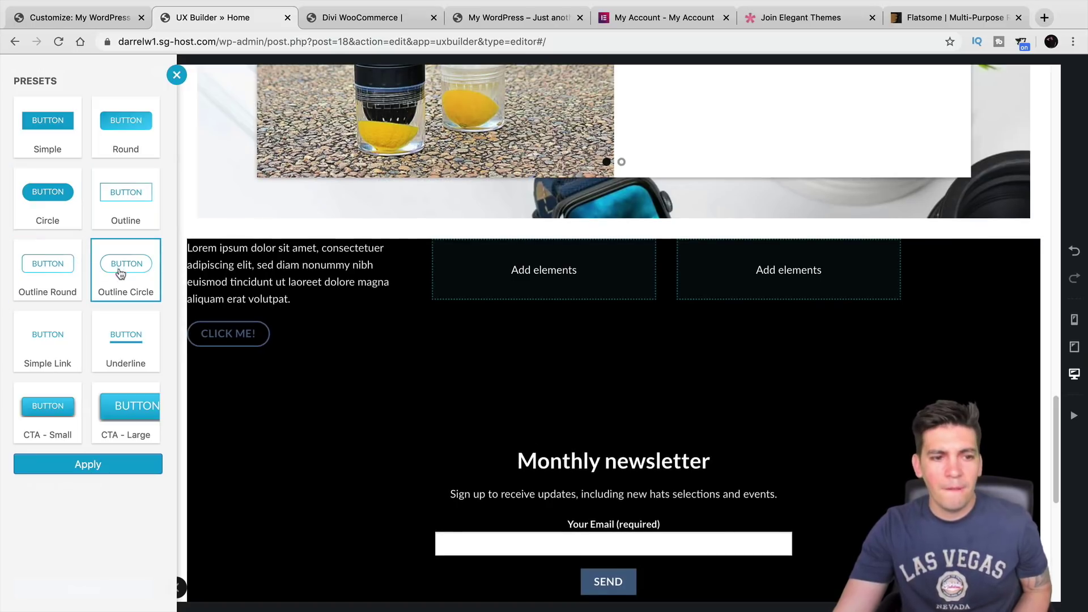
left_click(119, 338)
left_click(57, 345)
Open the Header settings in the Flatsome customizer and compare them with the Divi and Elementor store headers.
left_click(113, 18)
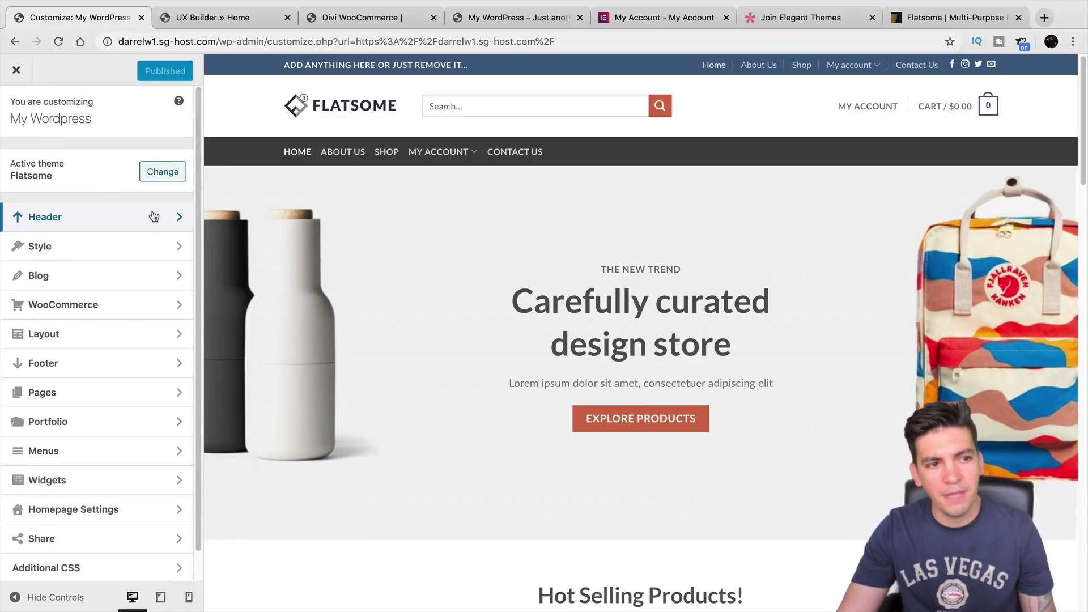
left_click(152, 214)
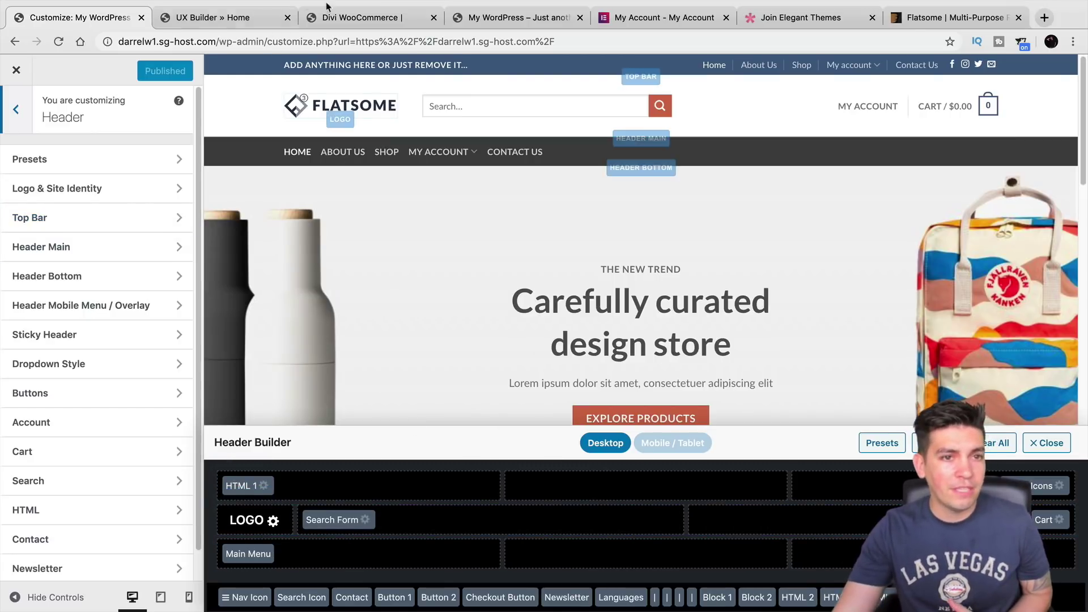
left_click(336, 21)
left_click(493, 18)
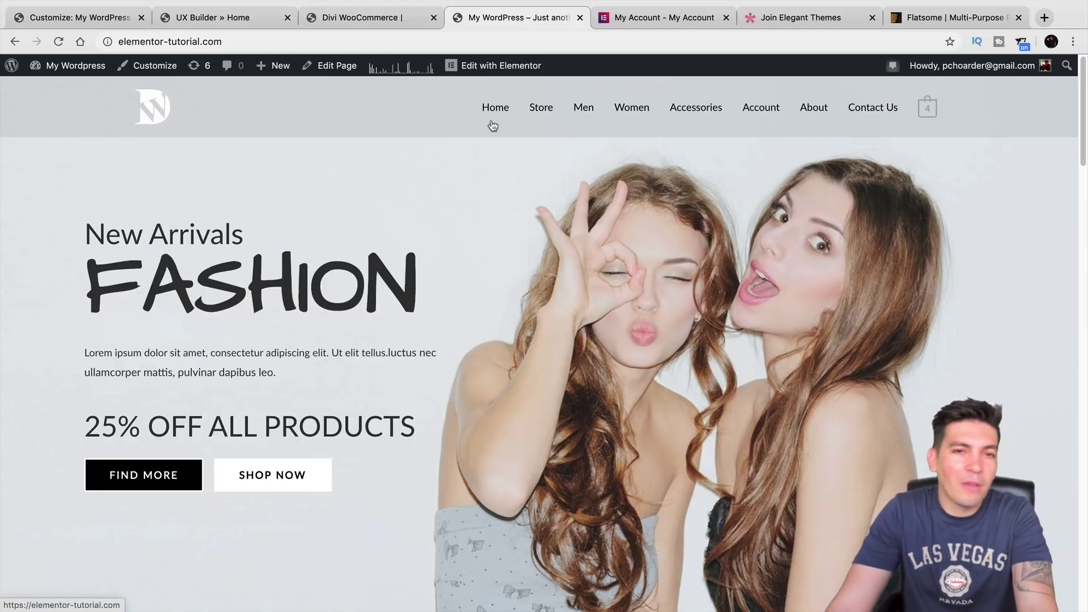
left_click(85, 18)
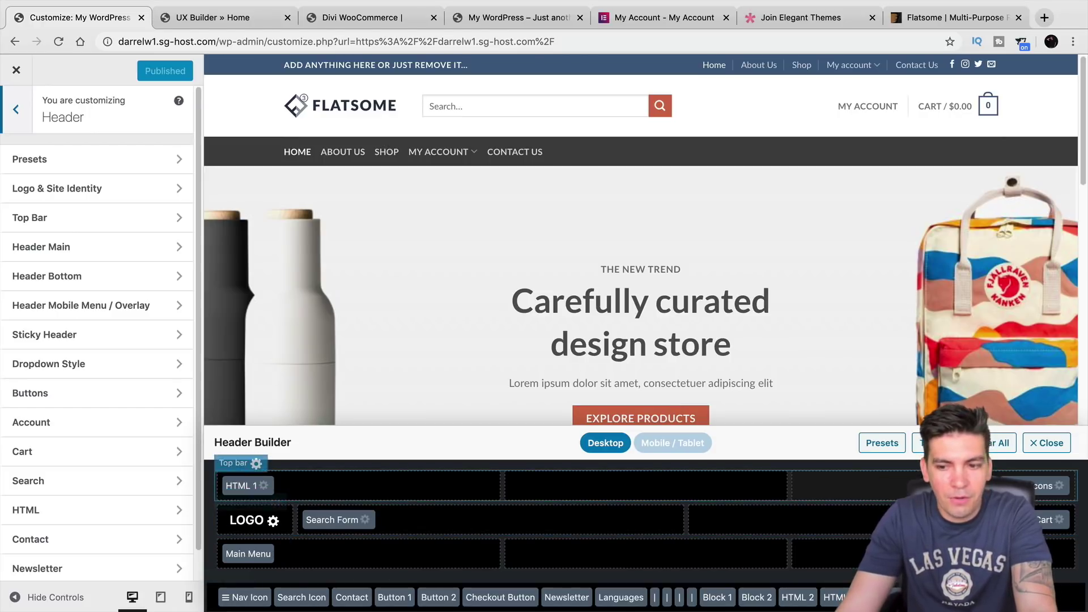
Try the Search Form in the middle of the Flatsome top bar, and the left-logo and centred-logo header presets.
left_click_drag(335, 520, 569, 491)
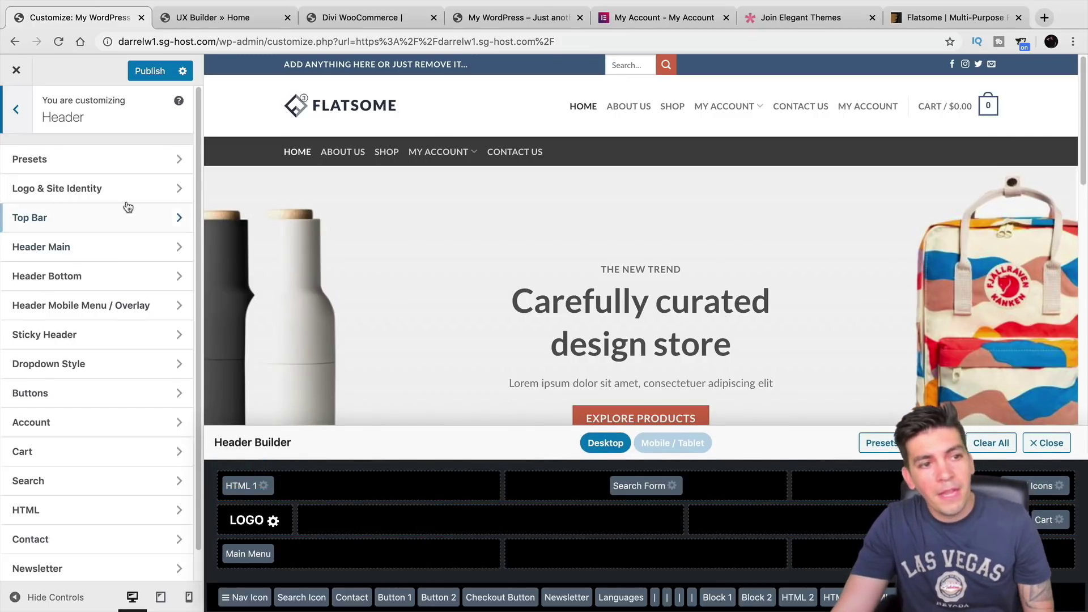
left_click(114, 167)
scroll(114, 330, "down", 3)
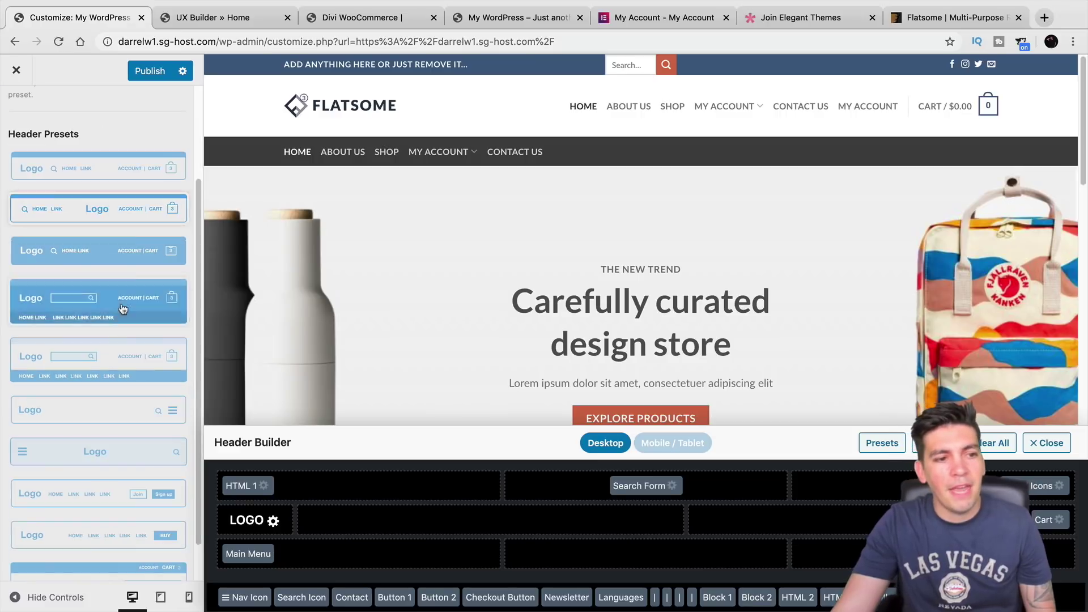
left_click(122, 165)
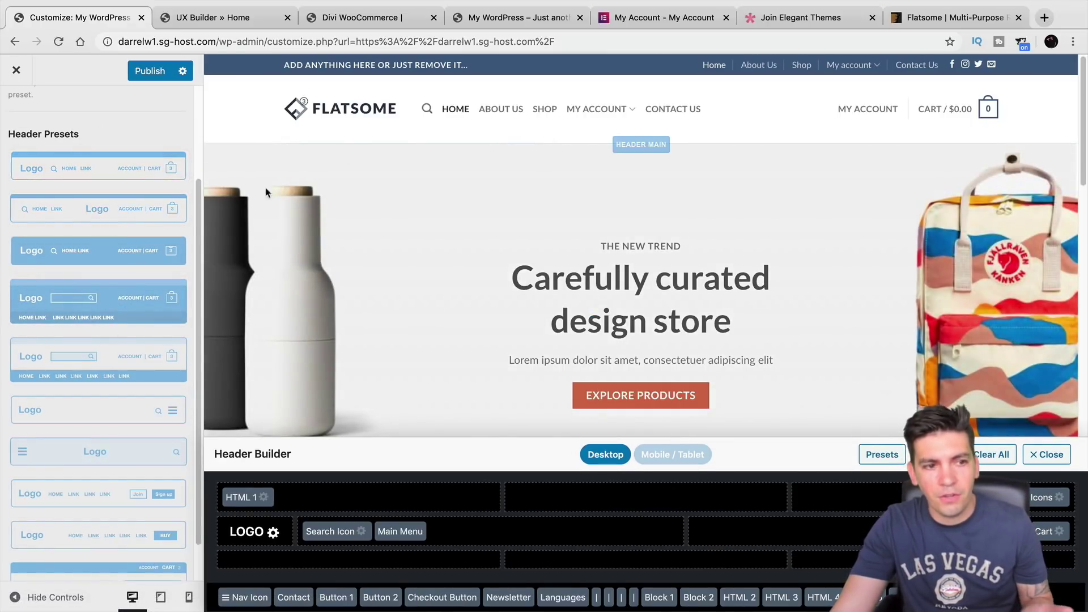
left_click(151, 222)
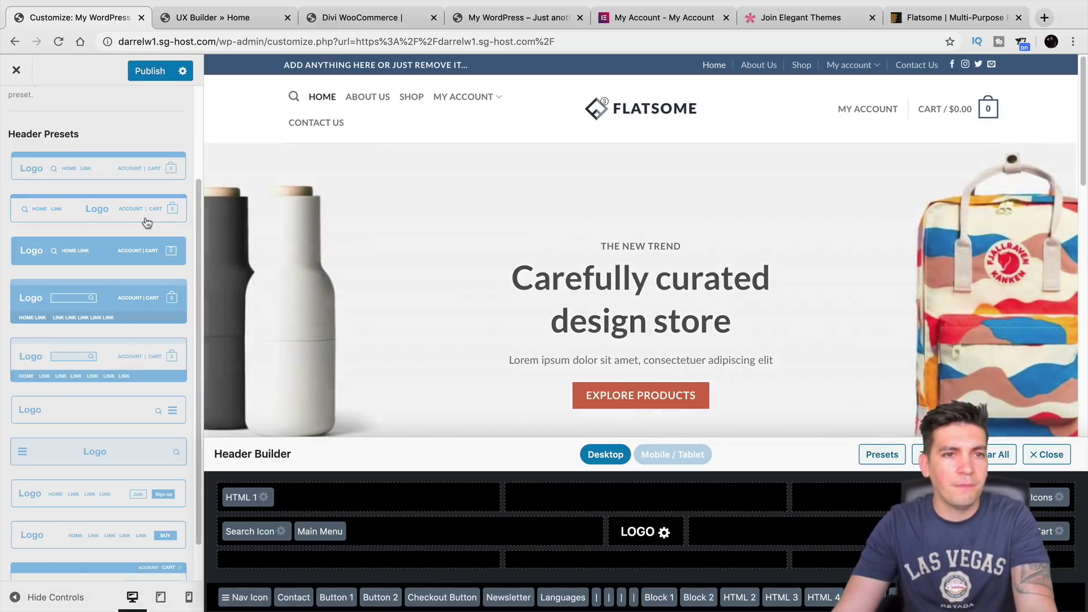
Open the Black Flame product page from the Best Sellers section of the Divi store's home page.
left_click(226, 17)
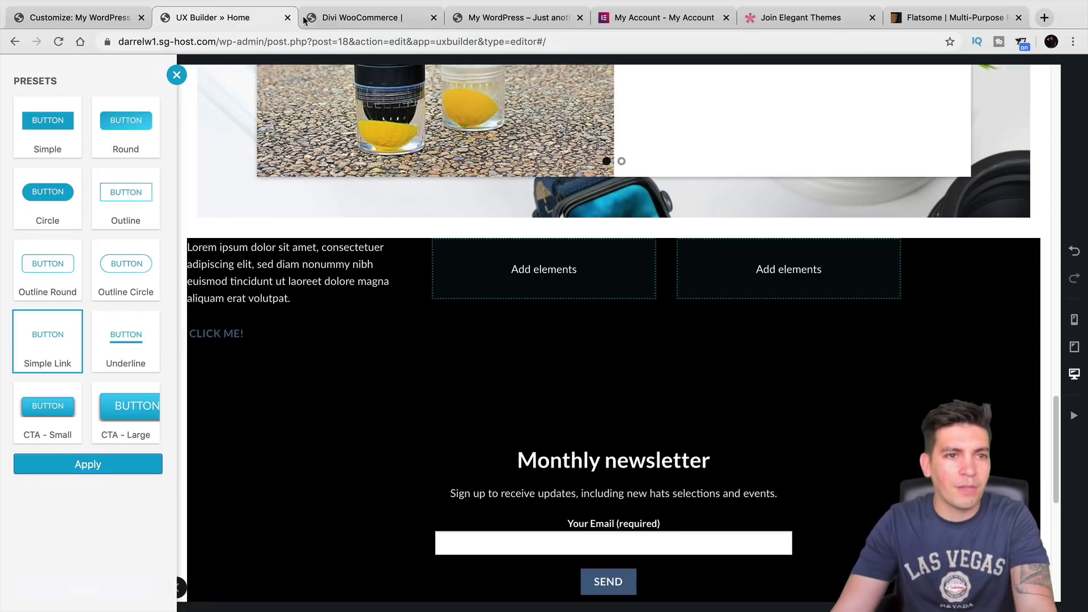
left_click(332, 22)
left_click(513, 22)
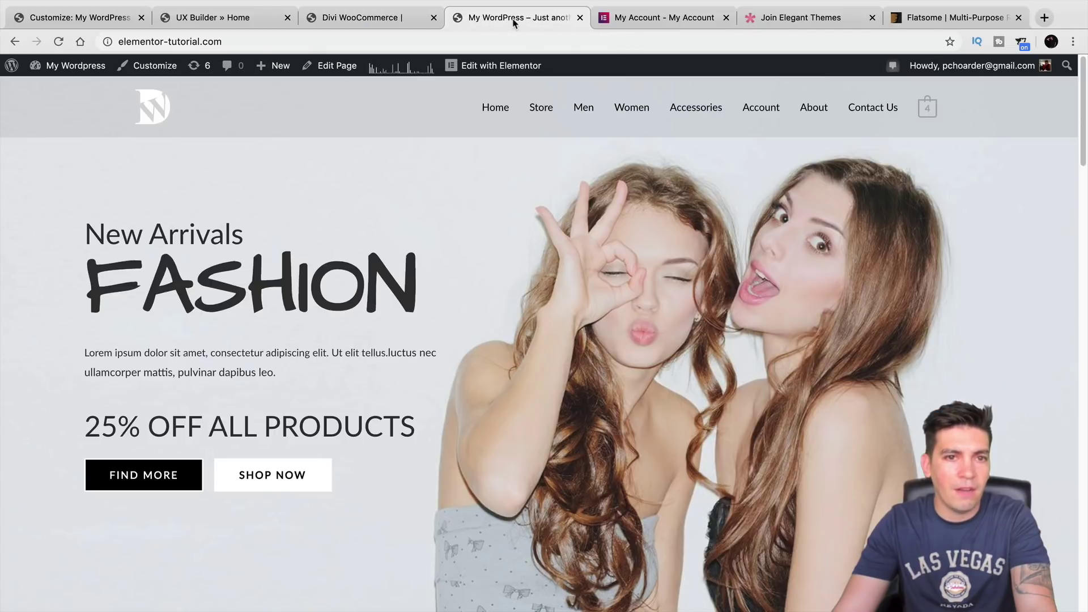
left_click(371, 18)
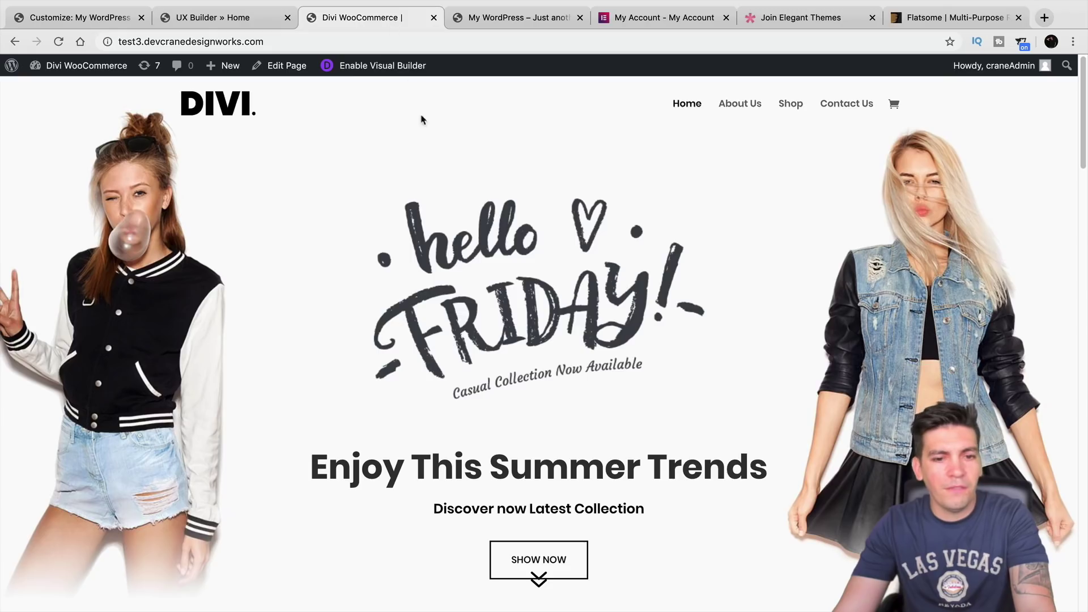
scroll(502, 353, "down", 12)
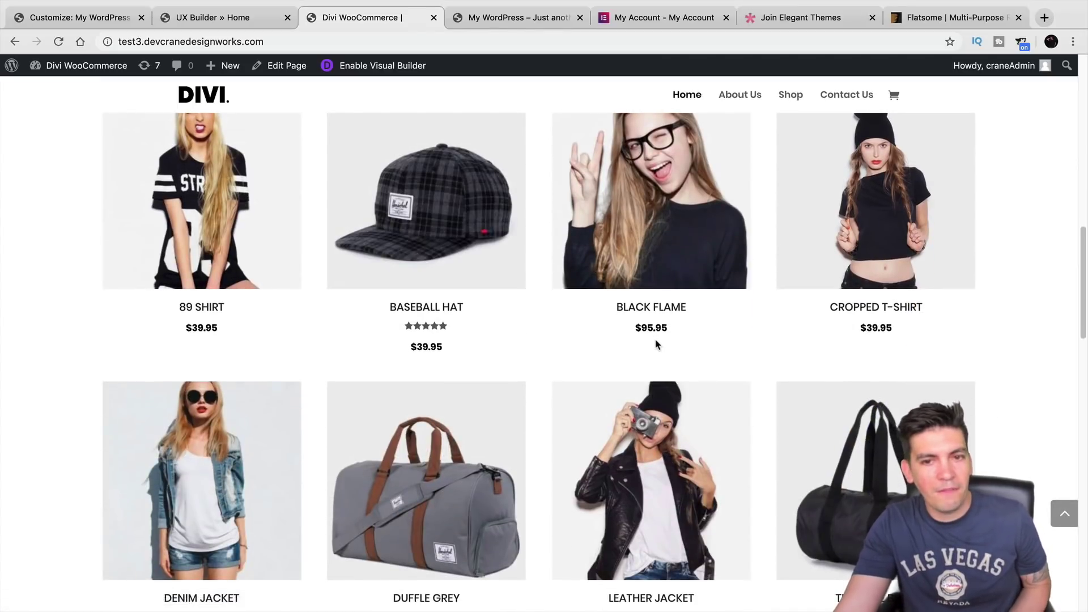
scroll(657, 345, "up", 1)
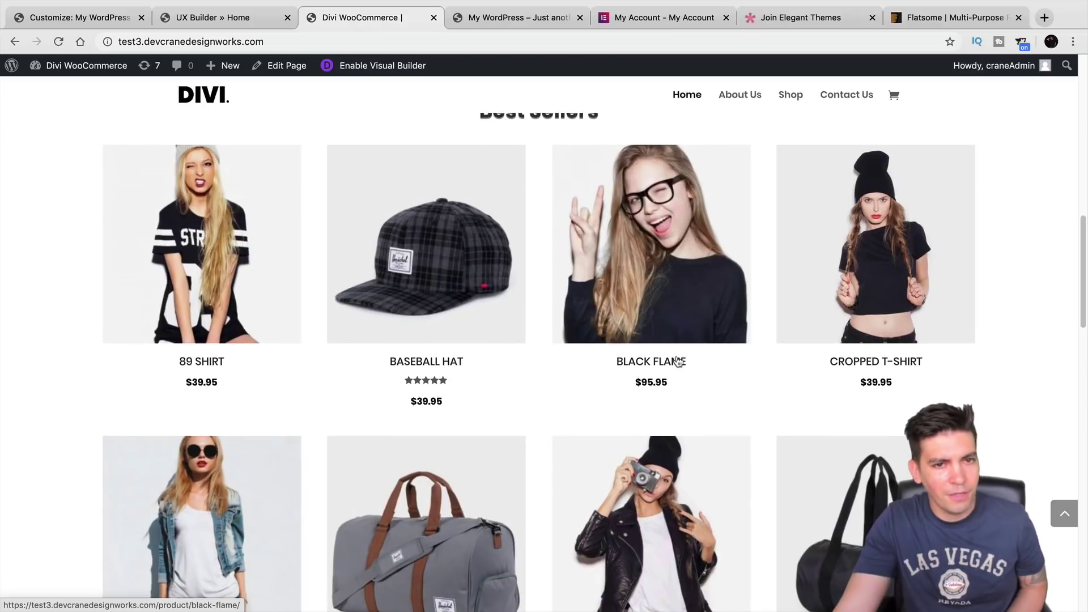
left_click(683, 312)
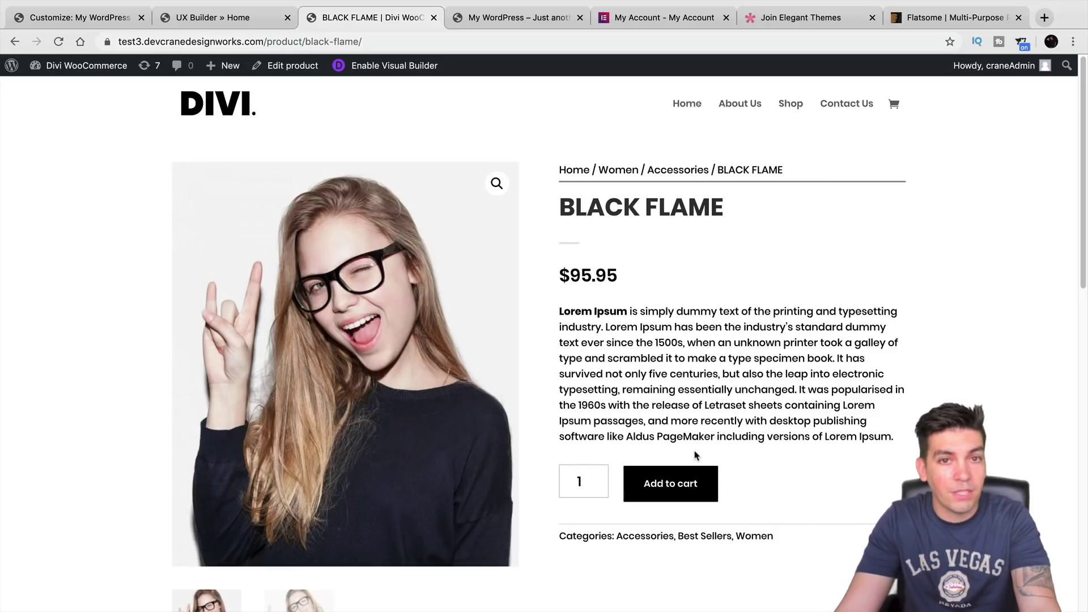
Open the Blue Denim Jeans product page from the Shop These Looks section of the Elementor store.
left_click(524, 18)
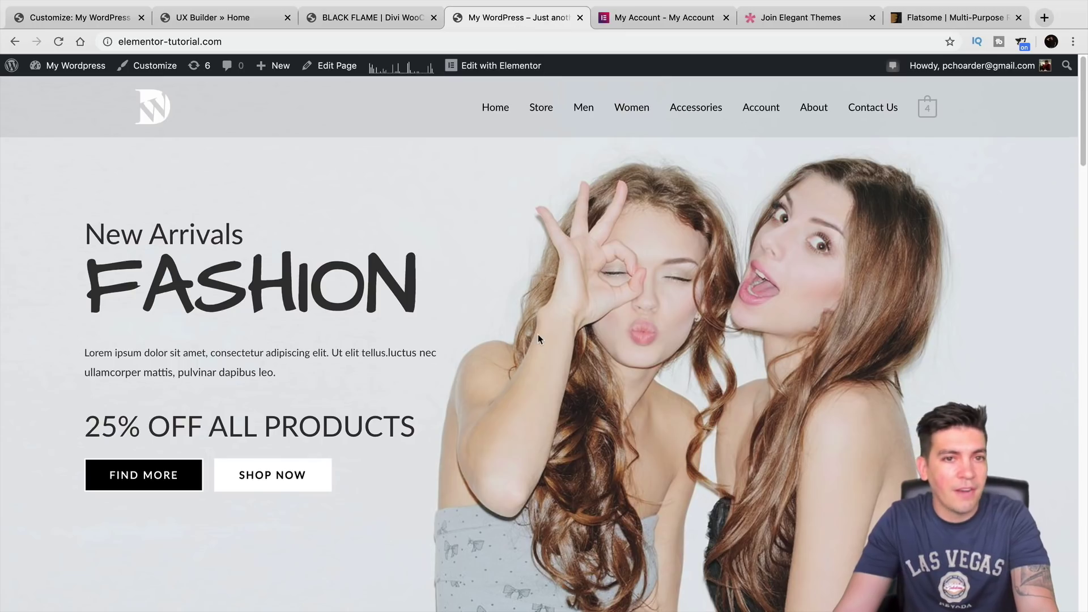
scroll(539, 338, "down", 15)
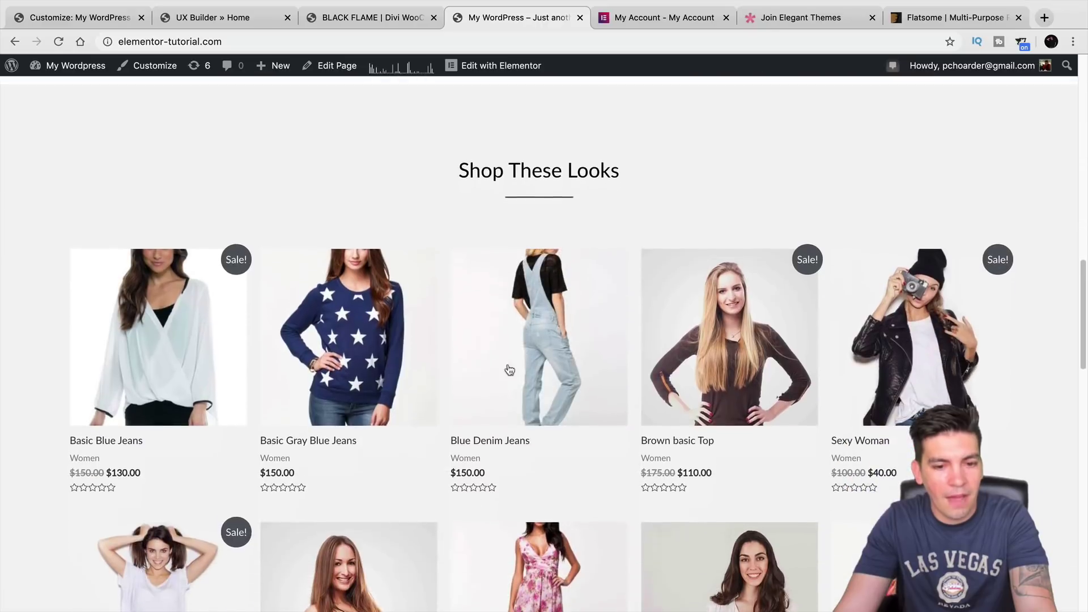
scroll(510, 369, "down", 1)
left_click(533, 325)
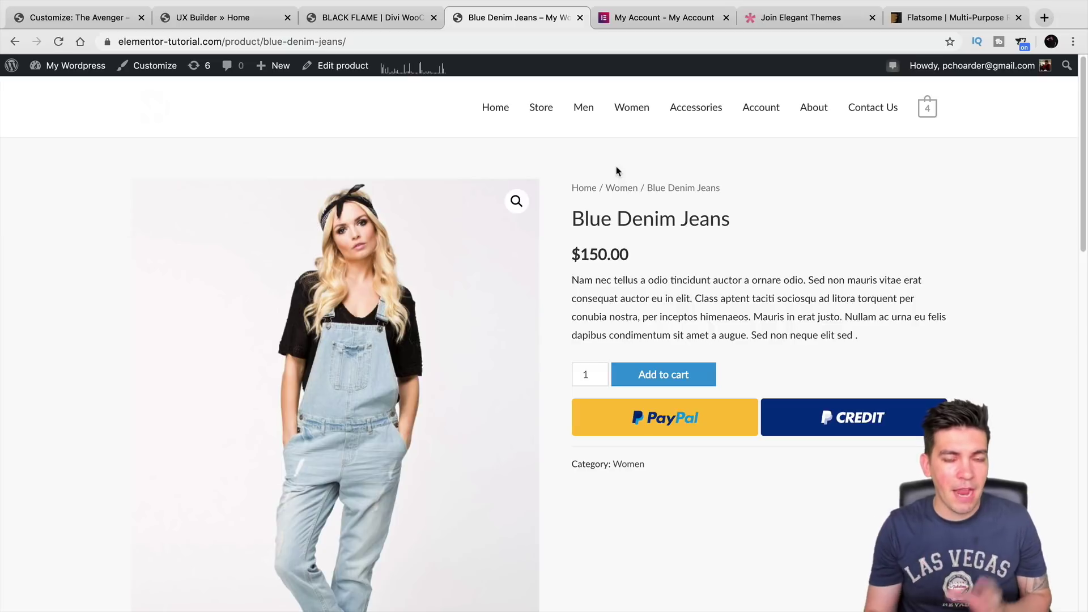
Open the 89 Shirt product page from the Divi store's Shop page to compare its layout.
left_click(383, 19)
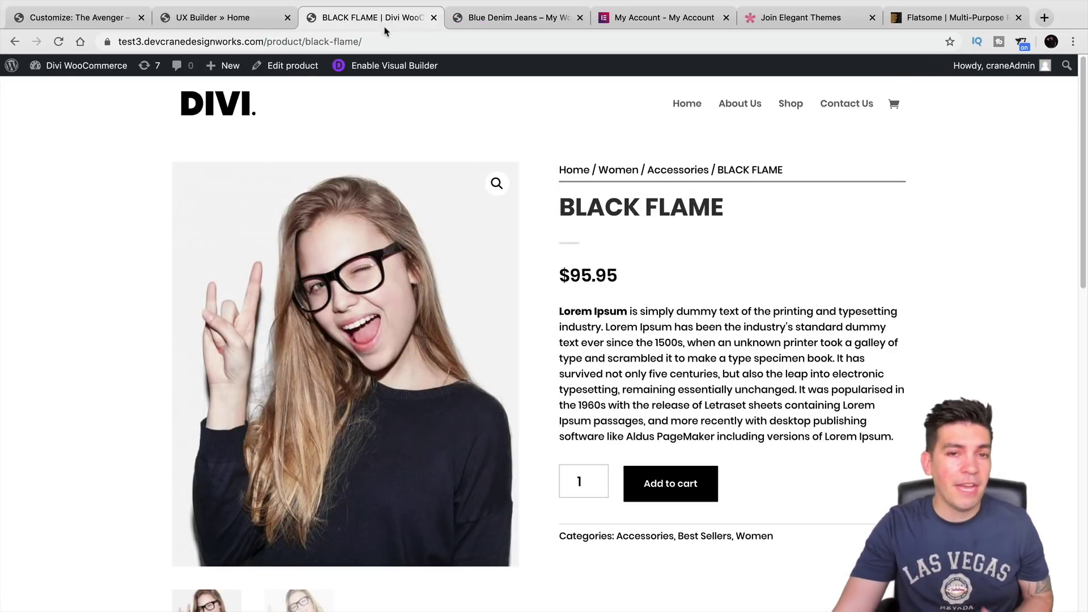
left_click(791, 108)
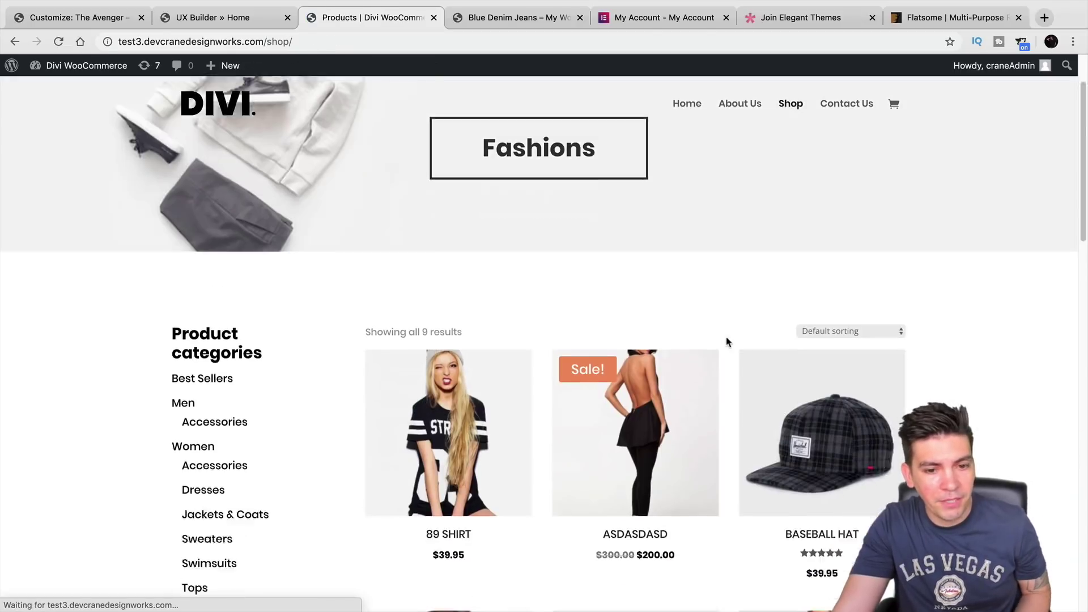
scroll(727, 342, "down", 3)
left_click(464, 221)
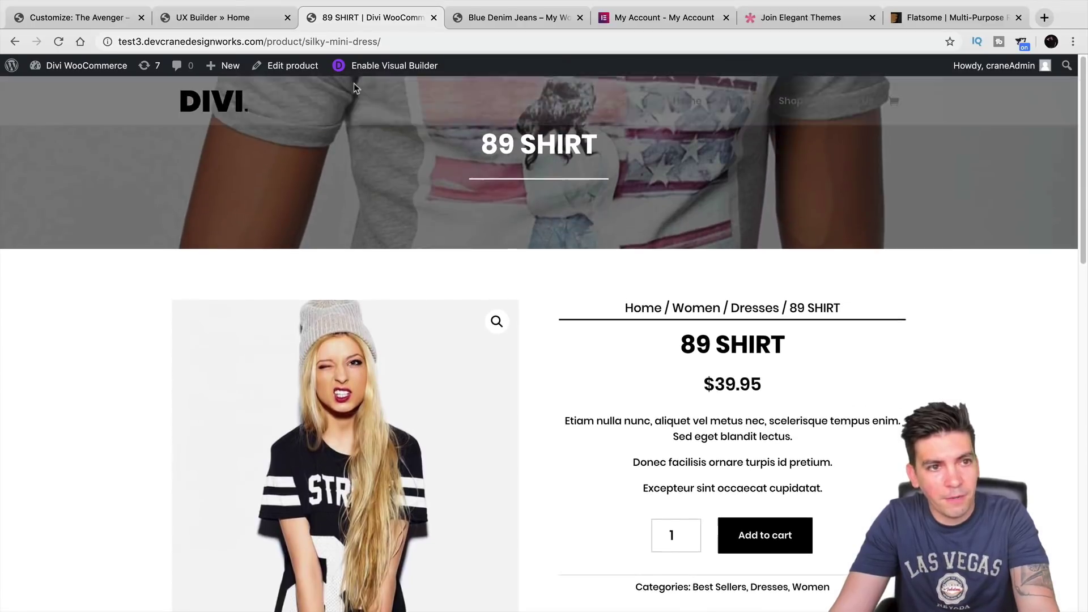
In the Flatsome customizer, try the Custom and No Sidebar product layouts and set the layout to Left Sidebar Full Height.
left_click(221, 20)
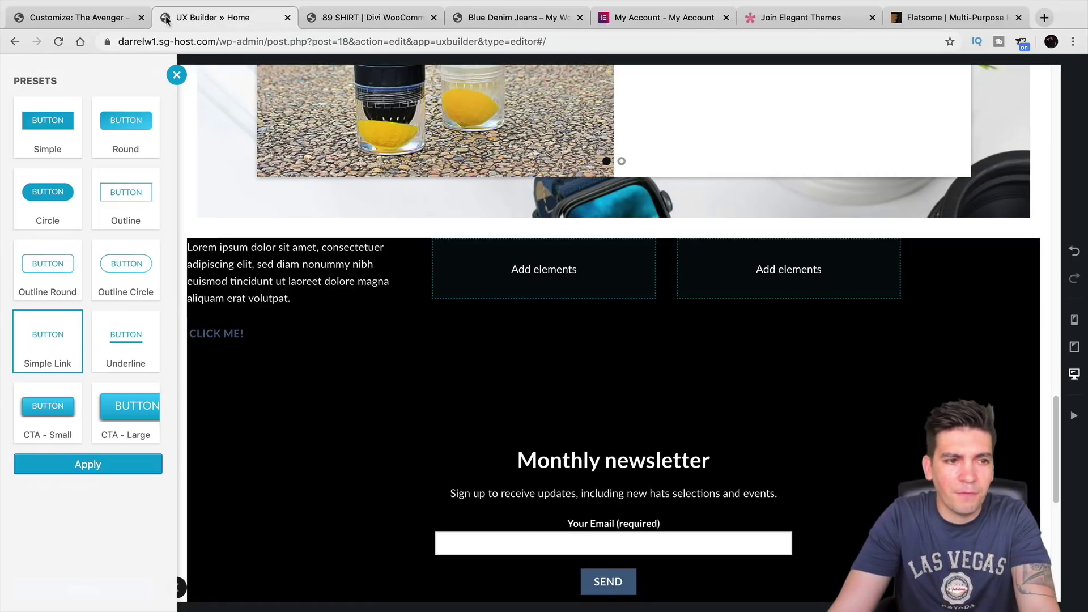
left_click_drag(136, 17, 227, 17)
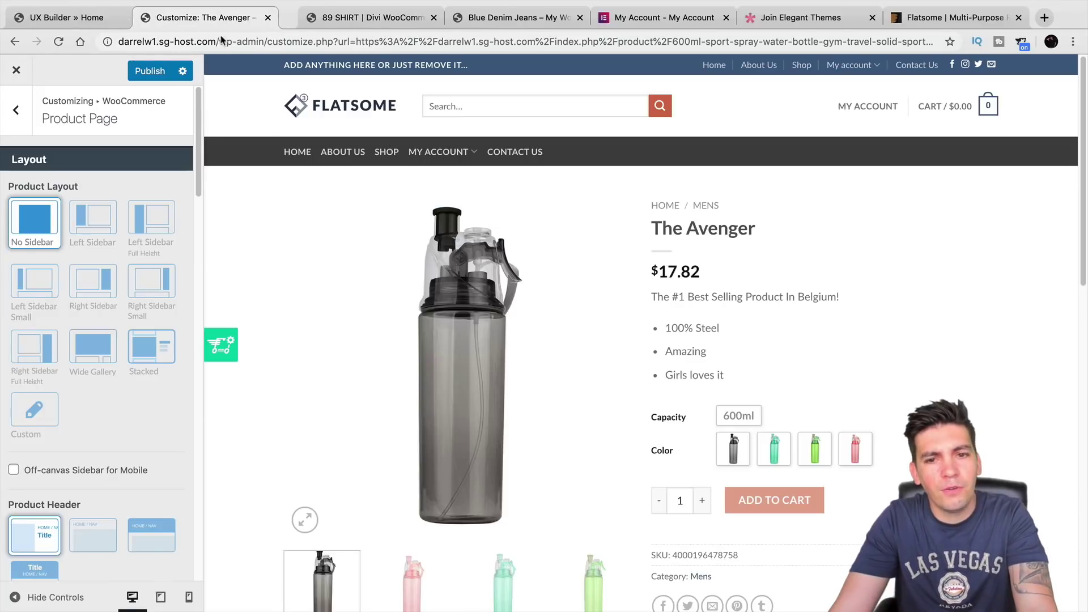
left_click(33, 407)
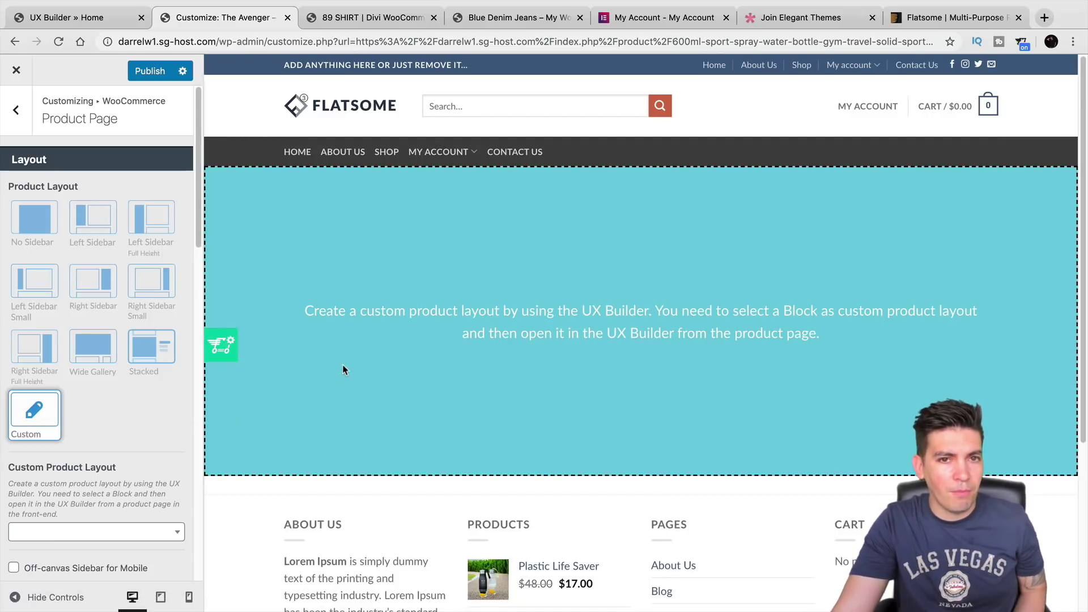
left_click(45, 217)
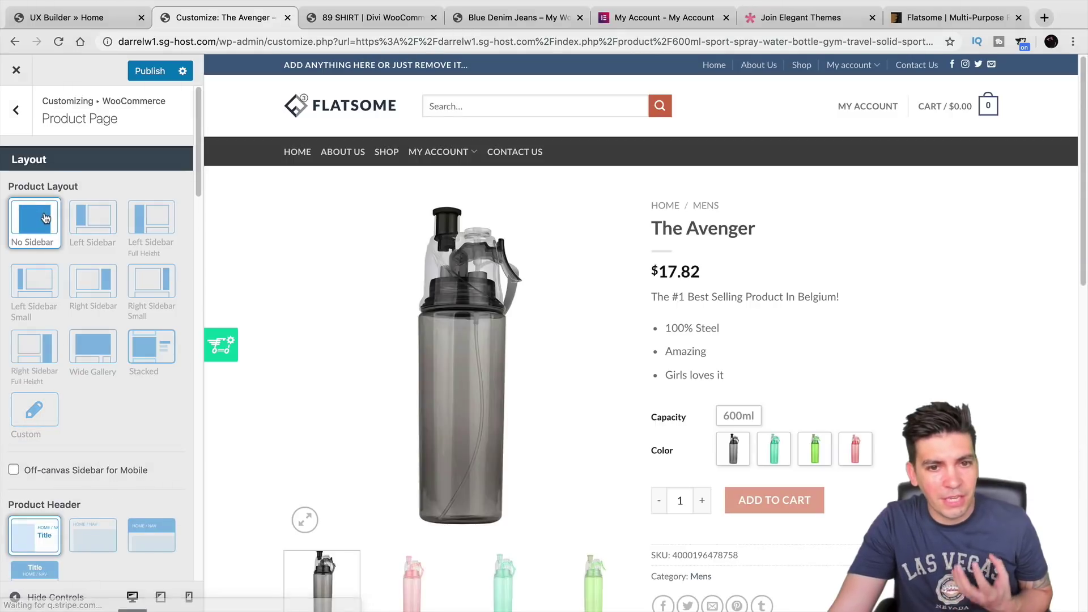
left_click(146, 225)
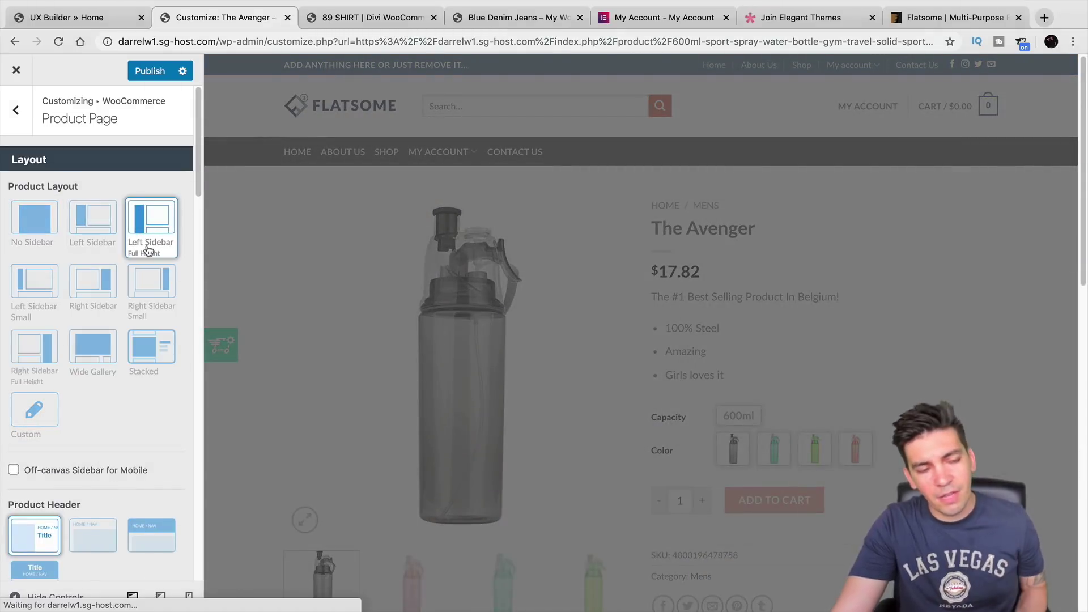
Try the alternative Product Header styles on The Avenger's page, restore the first style and view the Gallery settings.
scroll(118, 319, "down", 5)
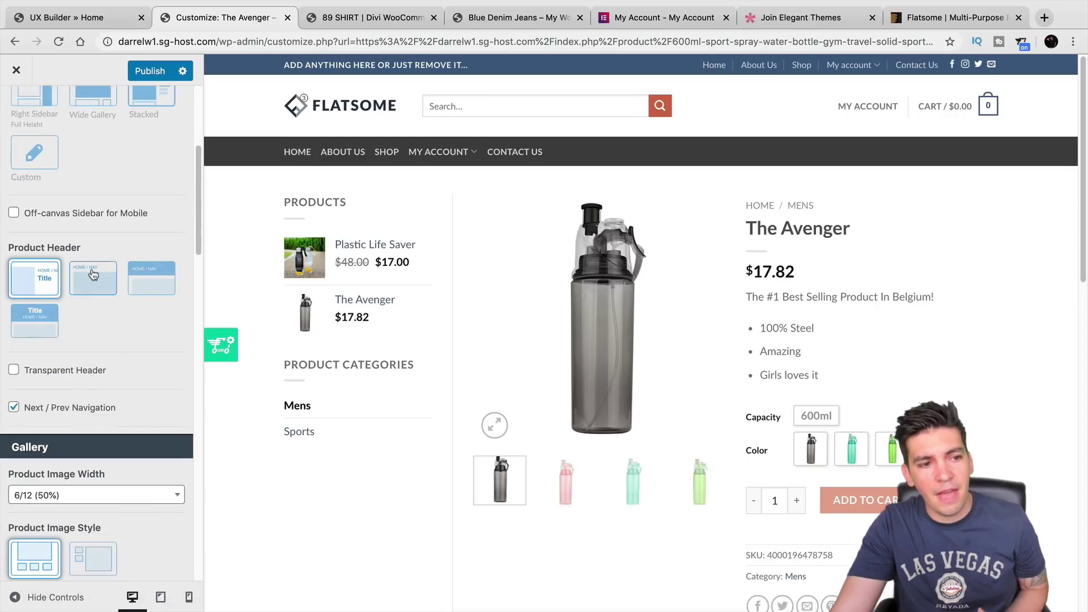
left_click(93, 277)
left_click(148, 281)
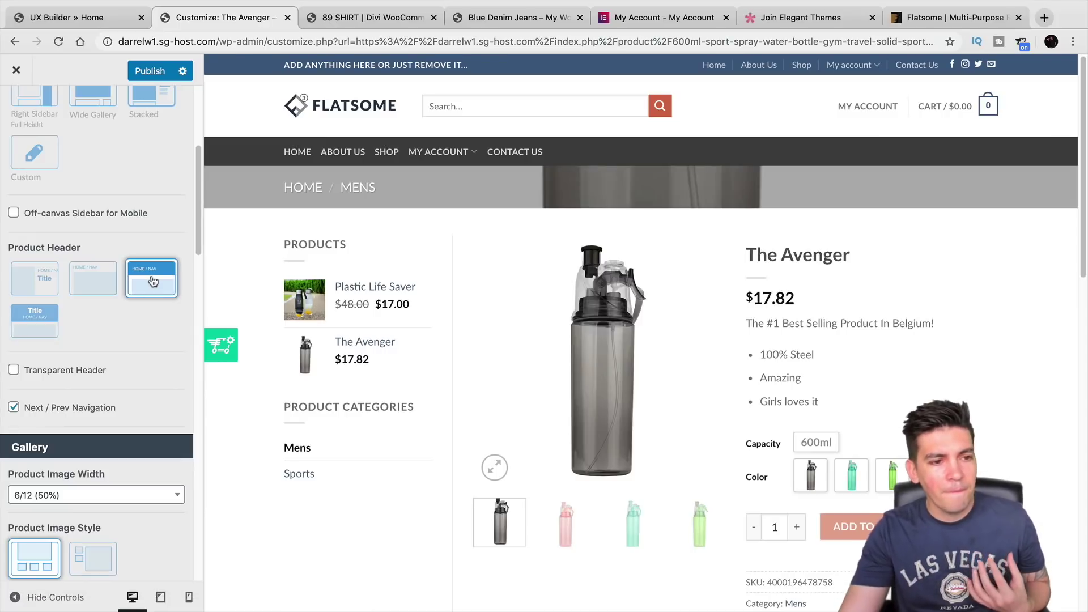
left_click(96, 273)
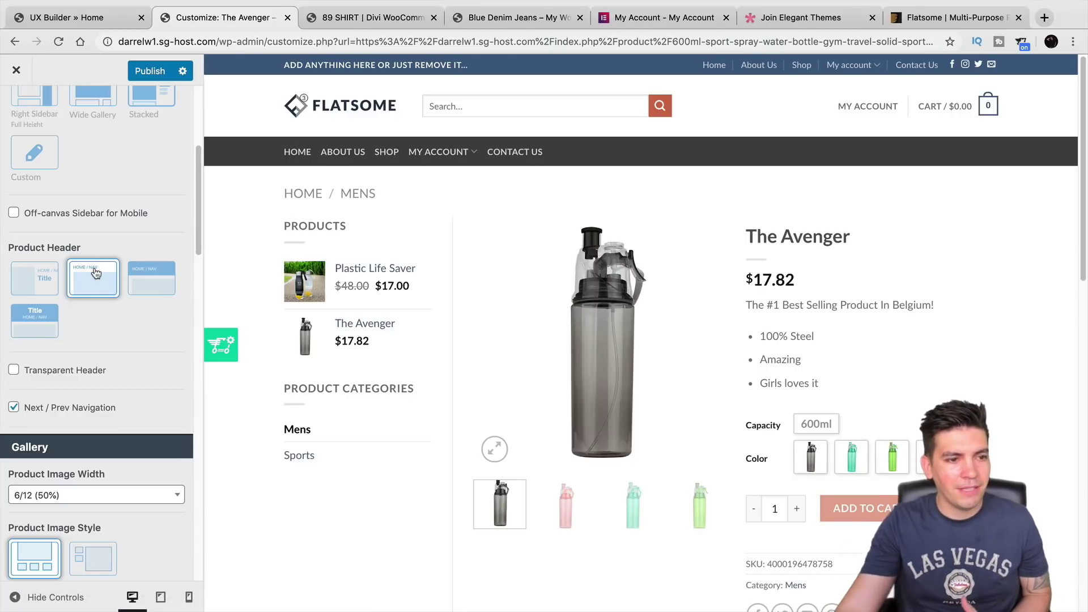
left_click(44, 291)
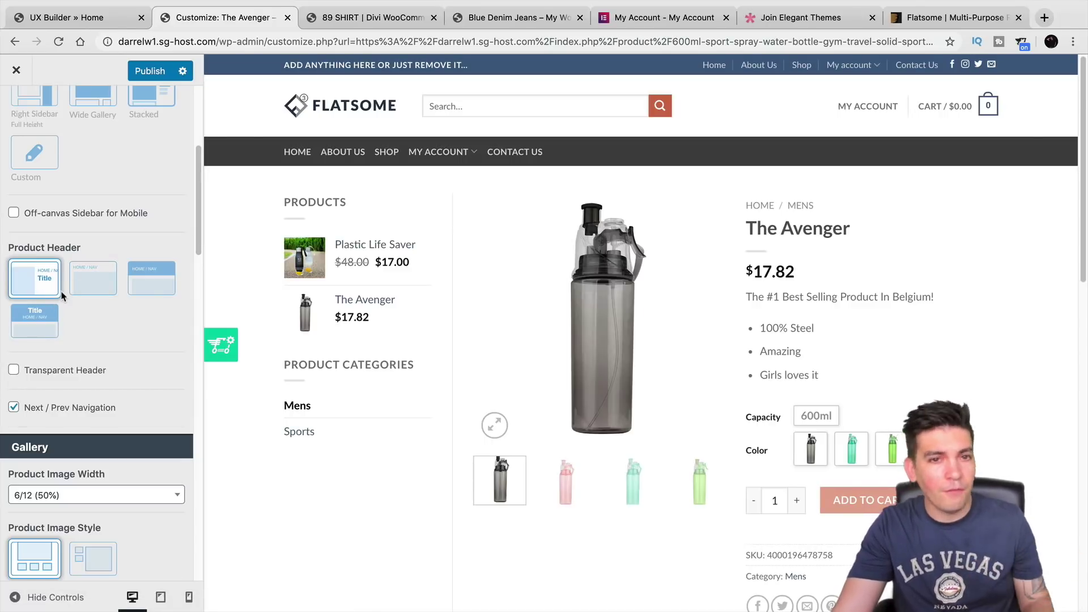
scroll(90, 324, "down", 5)
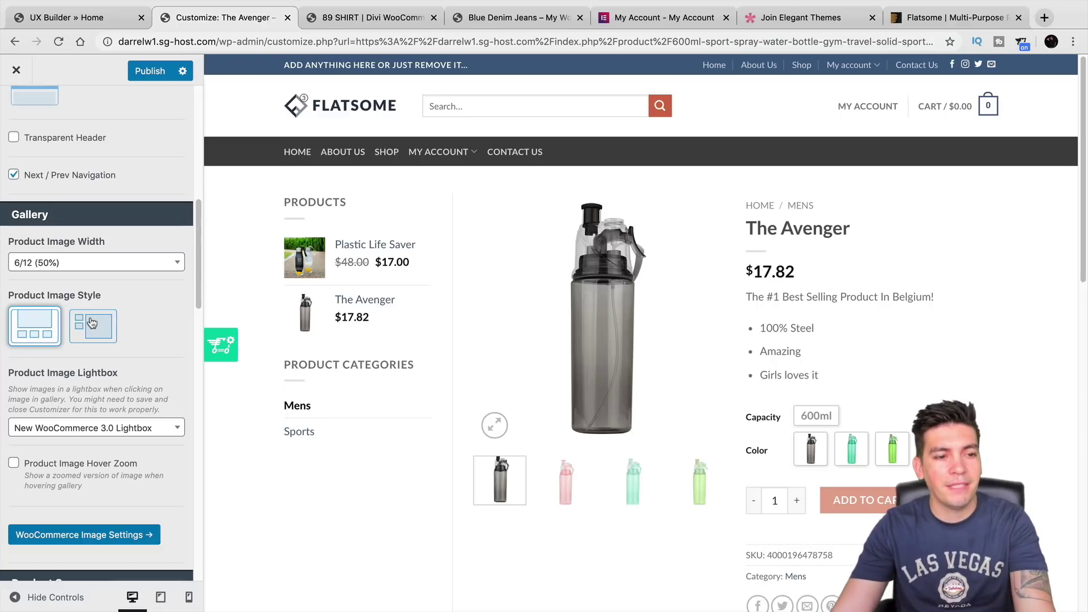
In the Product Summary settings of the Flatsome product page, set Form Style to Flat and enable Sticky add to cart.
scroll(92, 323, "down", 6)
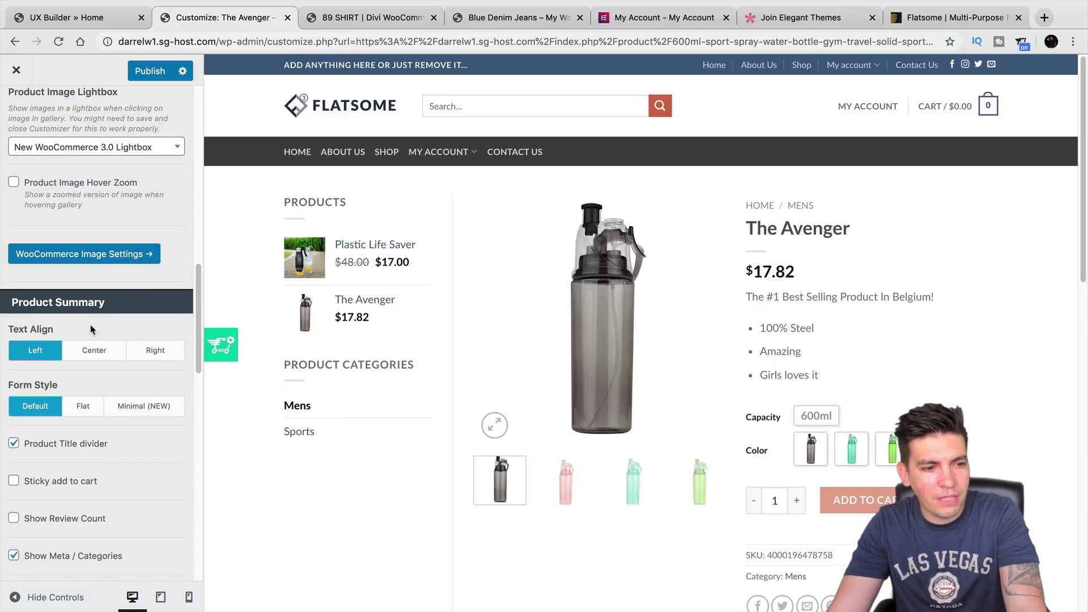
scroll(92, 331, "down", 1)
left_click(91, 399)
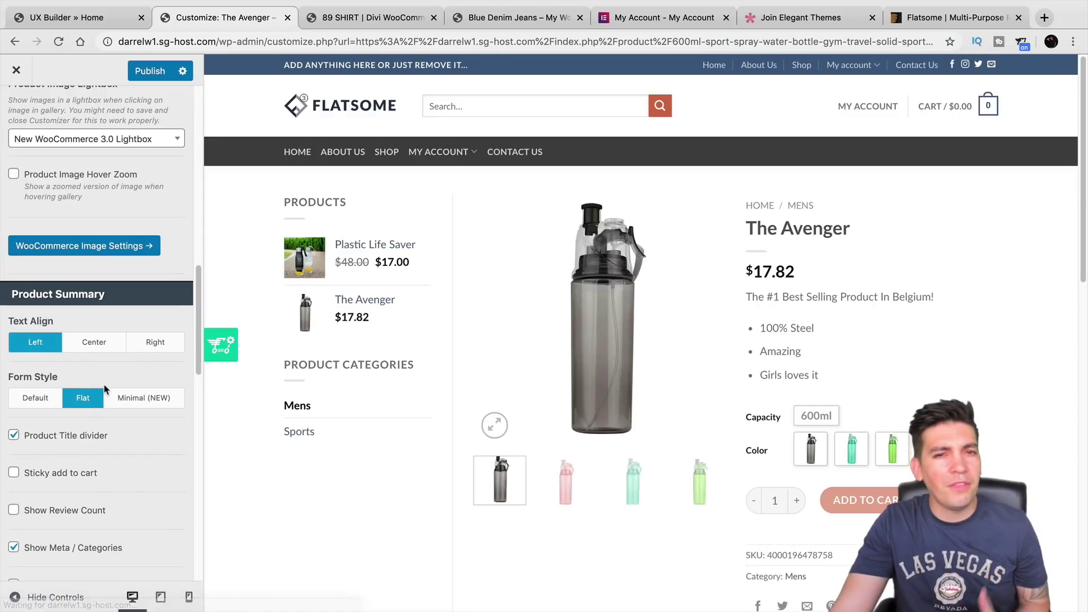
scroll(114, 401, "down", 5)
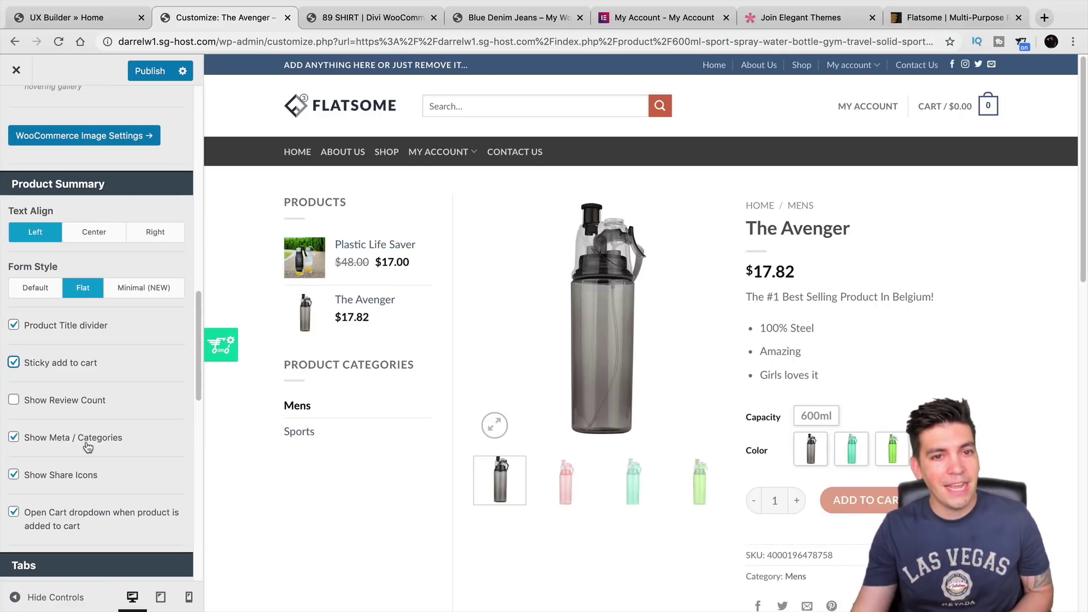
Review the remaining Product Summary, Tabs, Related / Upsell and Custom HTML options for the product page.
scroll(60, 372, "down", 3)
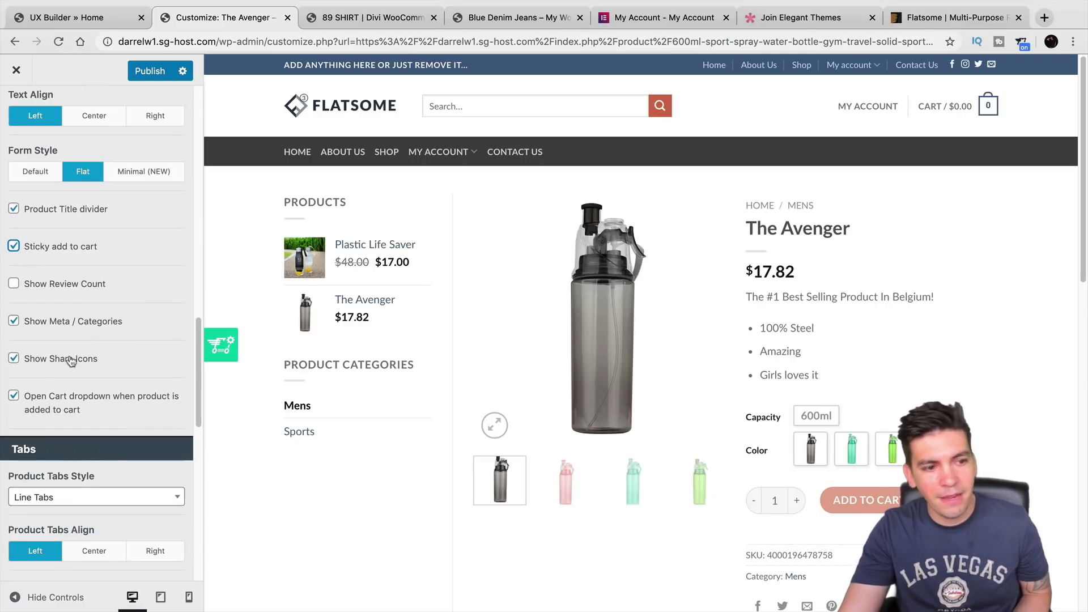
scroll(72, 361, "down", 2)
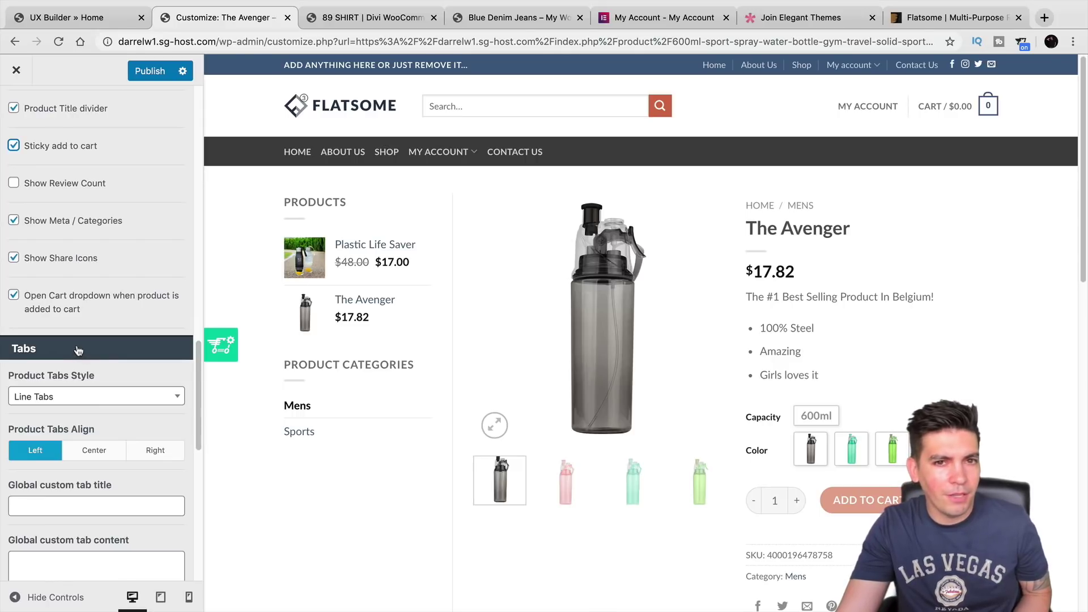
scroll(102, 352, "down", 2)
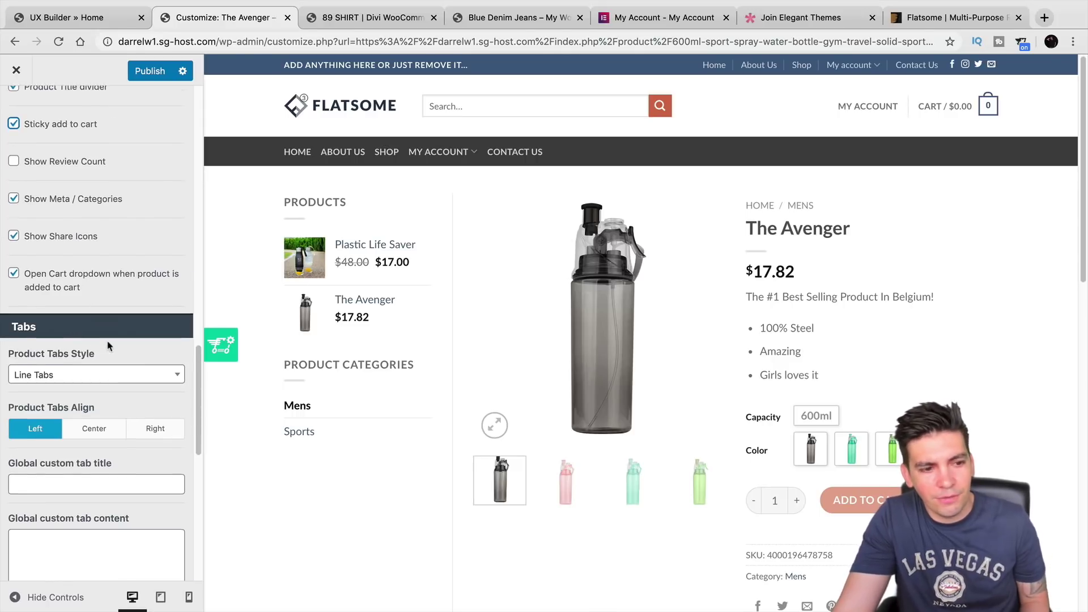
scroll(108, 345, "down", 1)
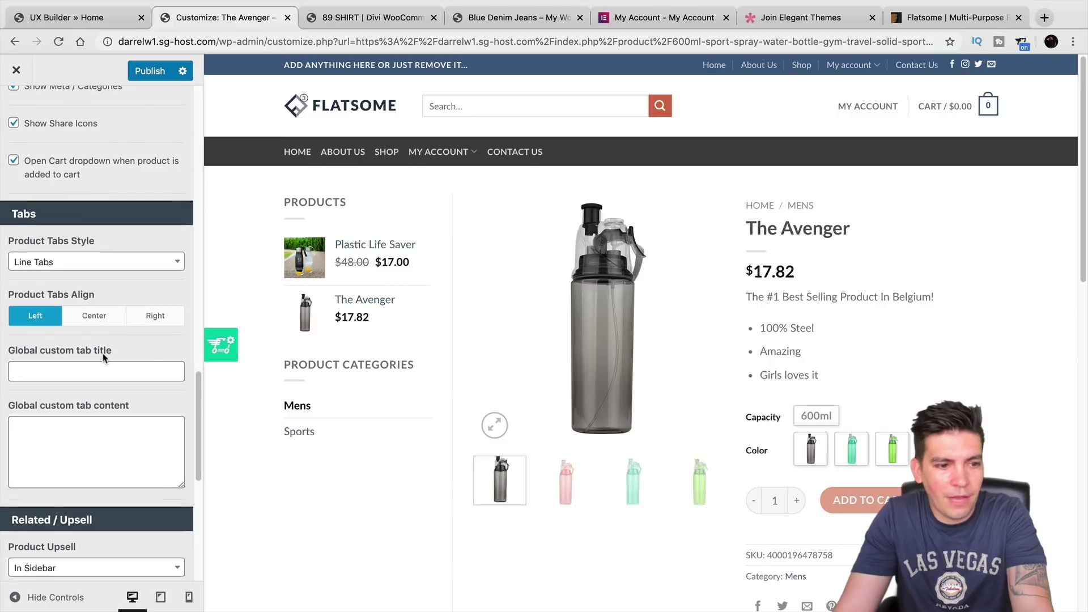
scroll(79, 380, "down", 5)
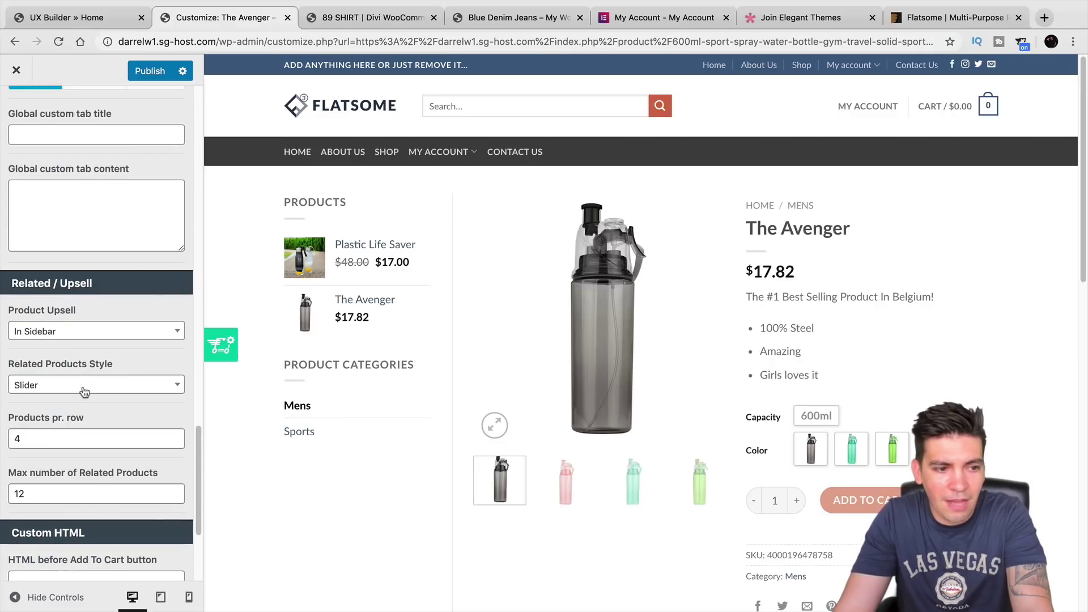
scroll(85, 419, "down", 3)
Publish the product page settings, close the customizer and return to the Flatsome store's home page.
scroll(90, 470, "up", 15)
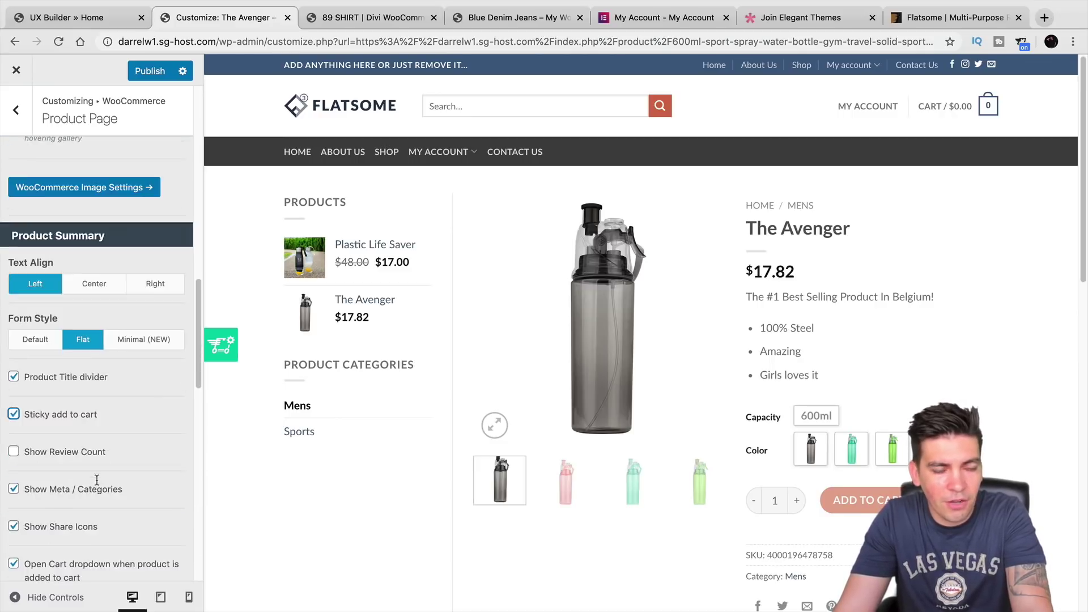
left_click(148, 71)
left_click(17, 72)
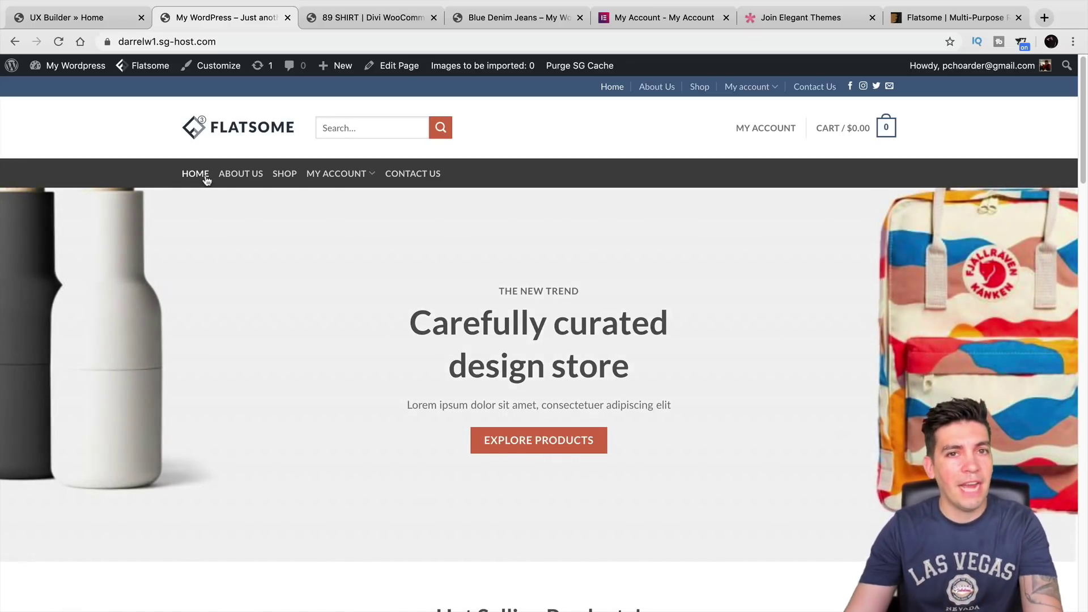
Open the Elementor store's home page and look through its sections from the hero banner down to the footer.
left_click(499, 17)
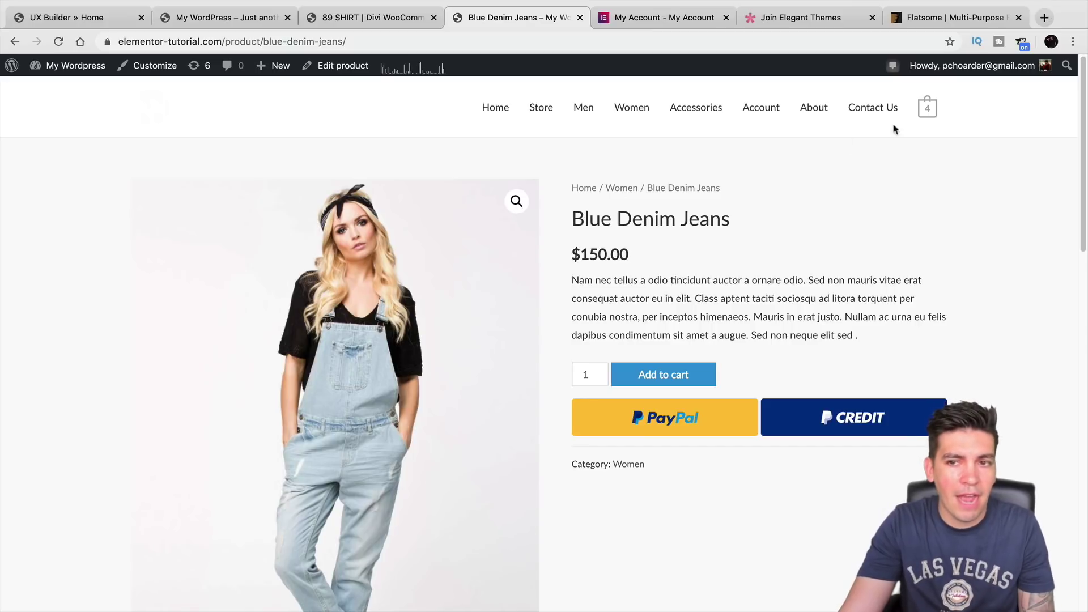
mouse_move(931, 115)
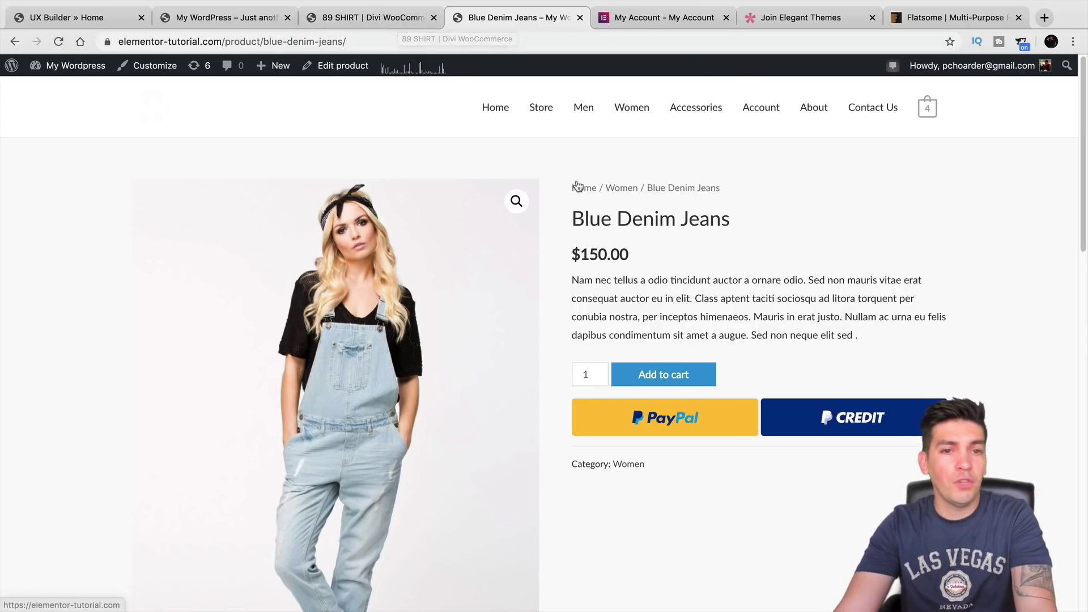
left_click(502, 115)
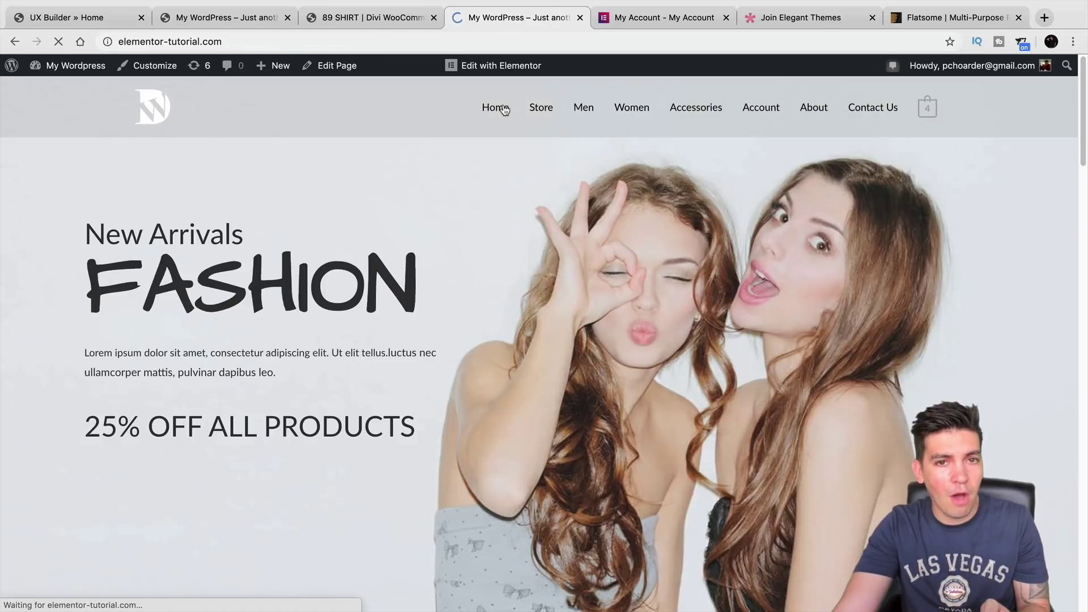
scroll(500, 165, "down", 15)
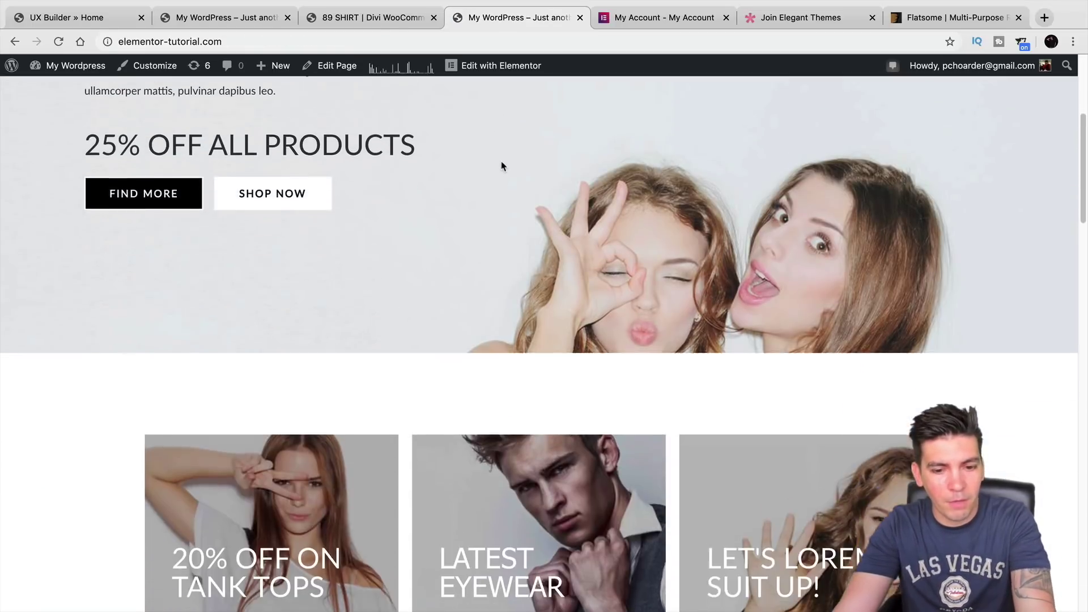
scroll(500, 168, "down", 20)
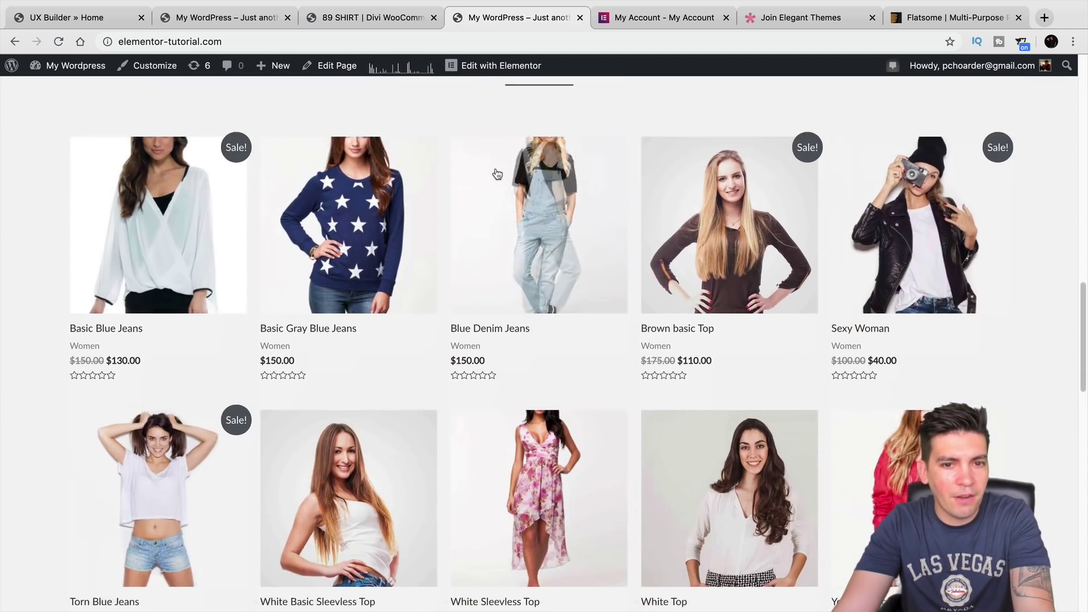
scroll(495, 168, "down", 2)
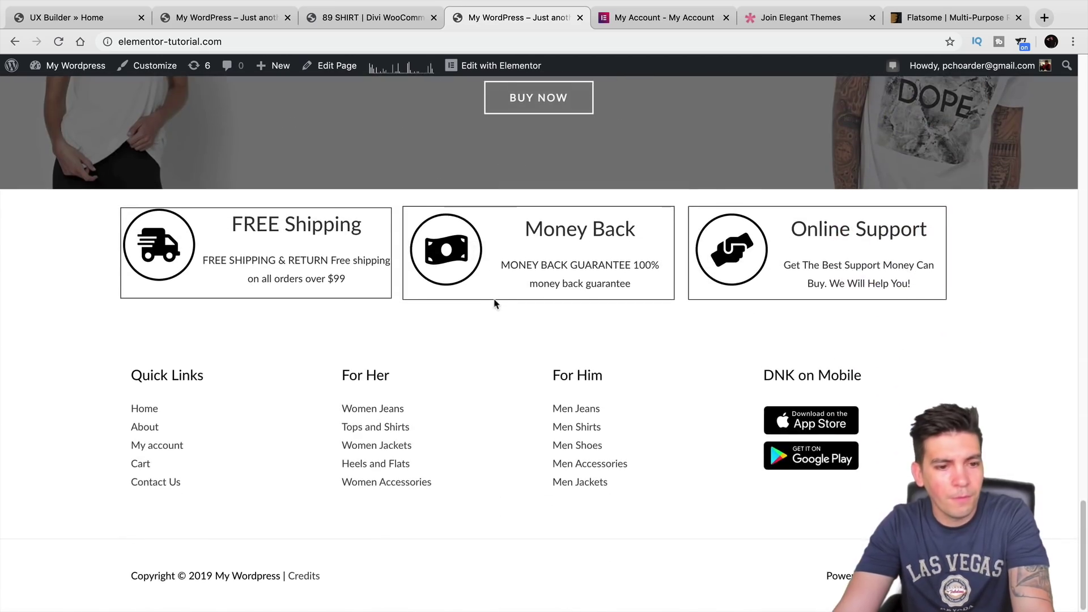
scroll(493, 309, "up", 20)
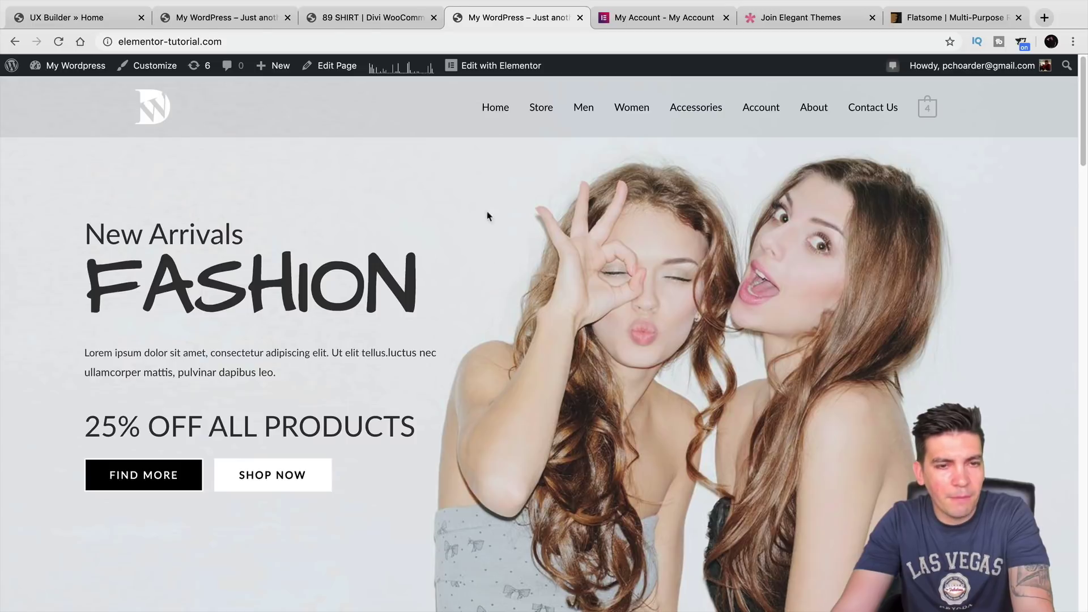
Open the Divi store's home page and examine its collection banners, Best Sellers grid and service sections.
left_click(374, 17)
left_click(249, 108)
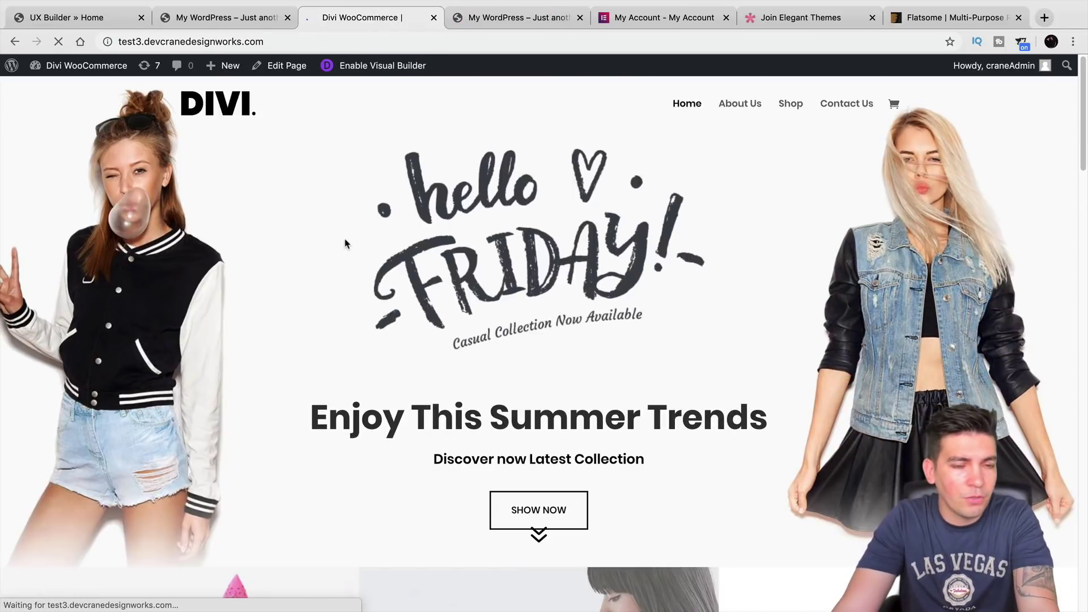
scroll(373, 244, "down", 14)
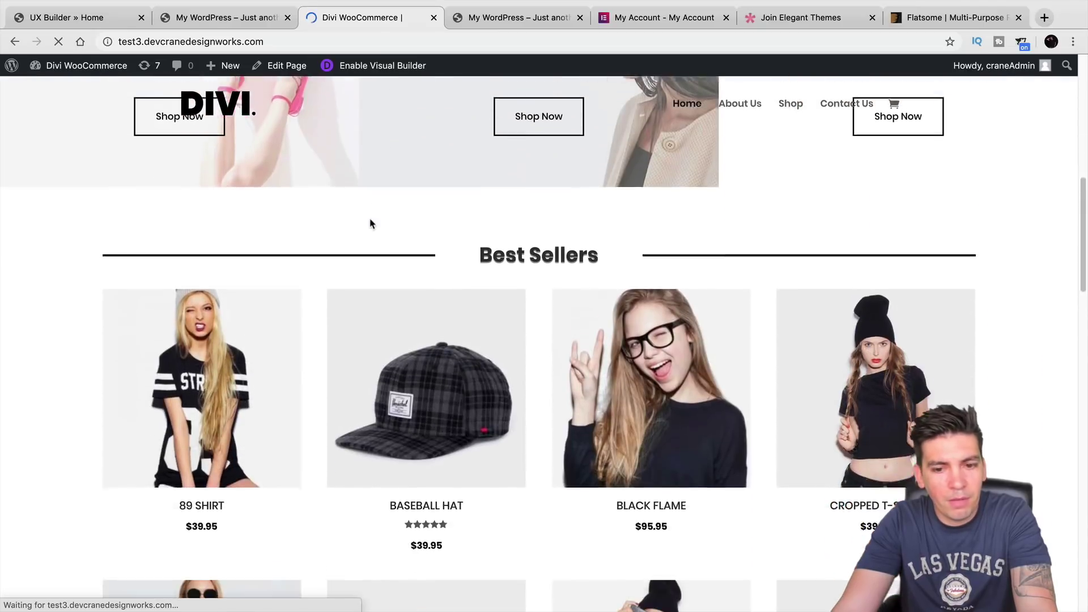
scroll(357, 227, "up", 2)
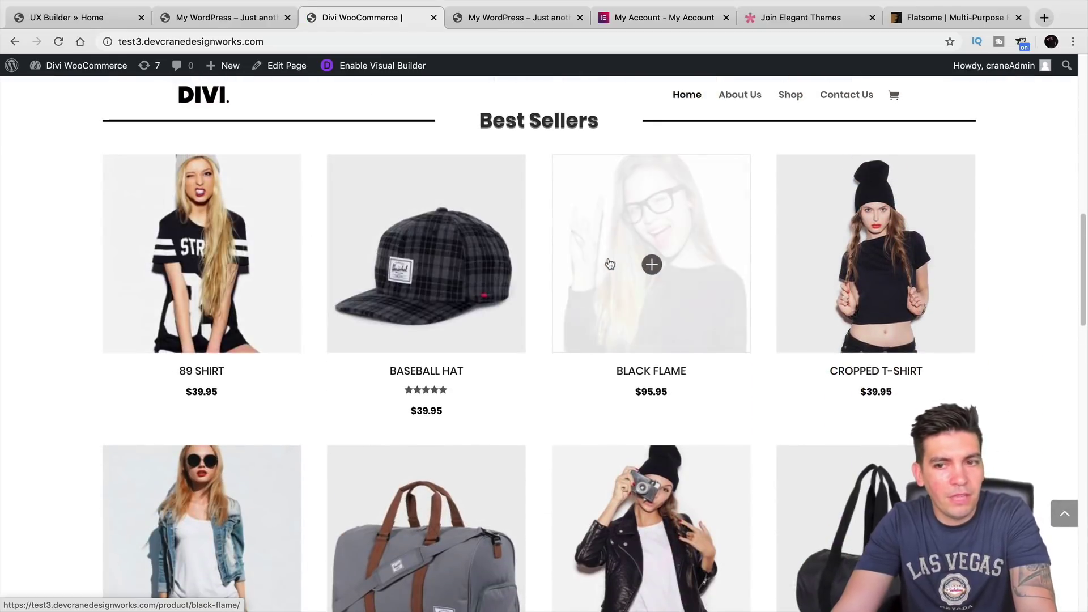
scroll(833, 340, "up", 4)
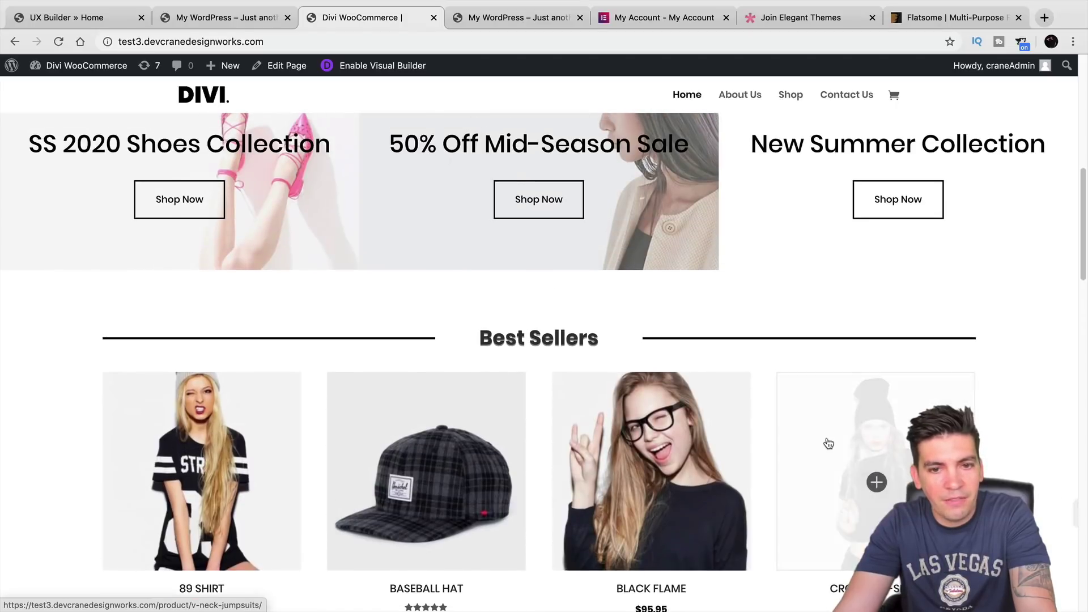
scroll(832, 446, "down", 4)
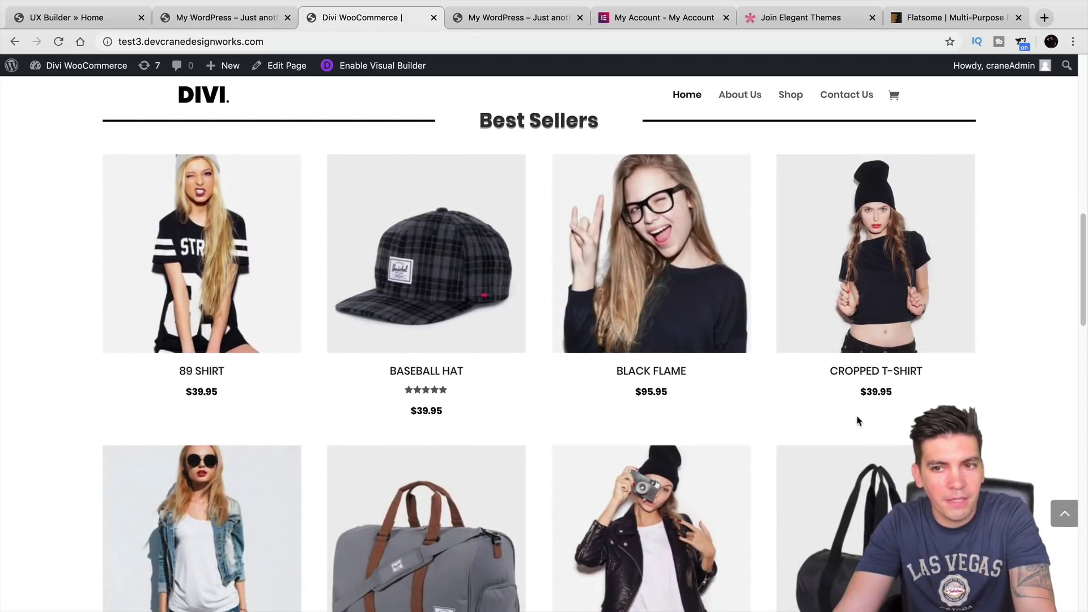
right_click(849, 416)
left_click(801, 405)
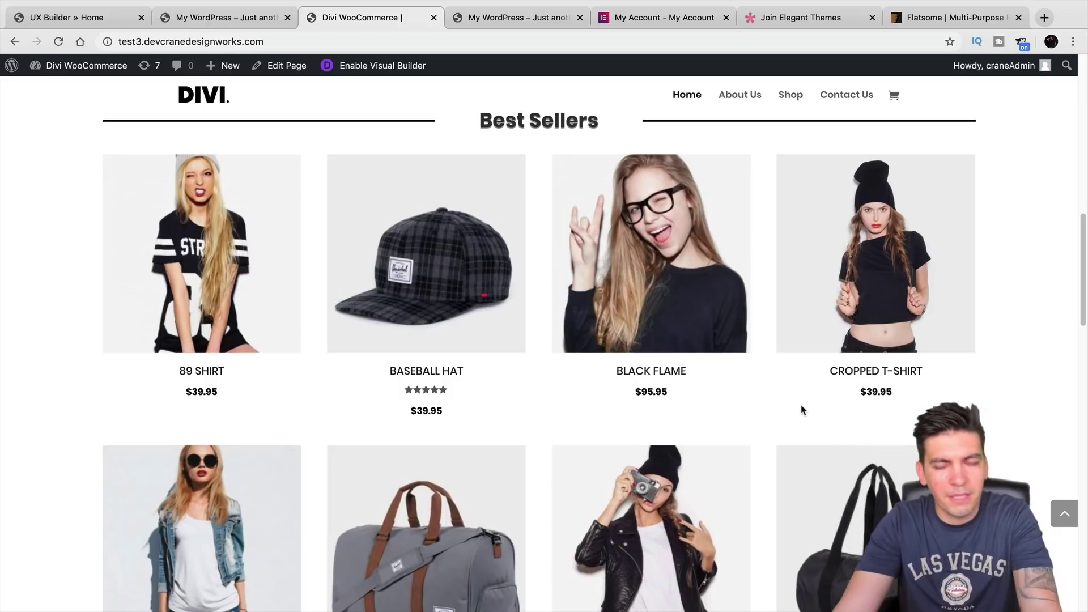
scroll(806, 398, "down", 3)
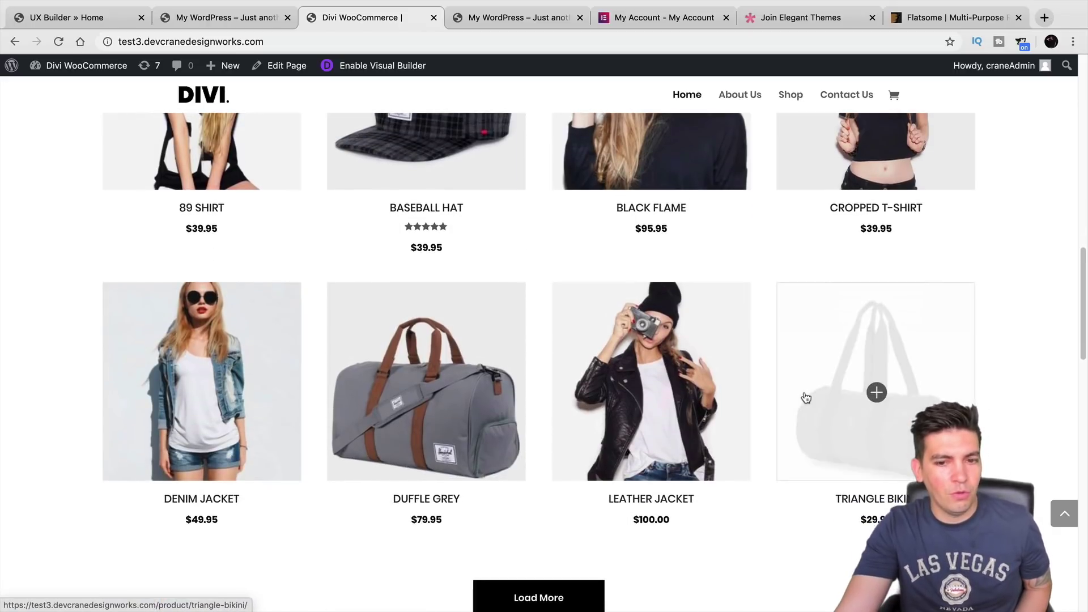
scroll(803, 357, "down", 10)
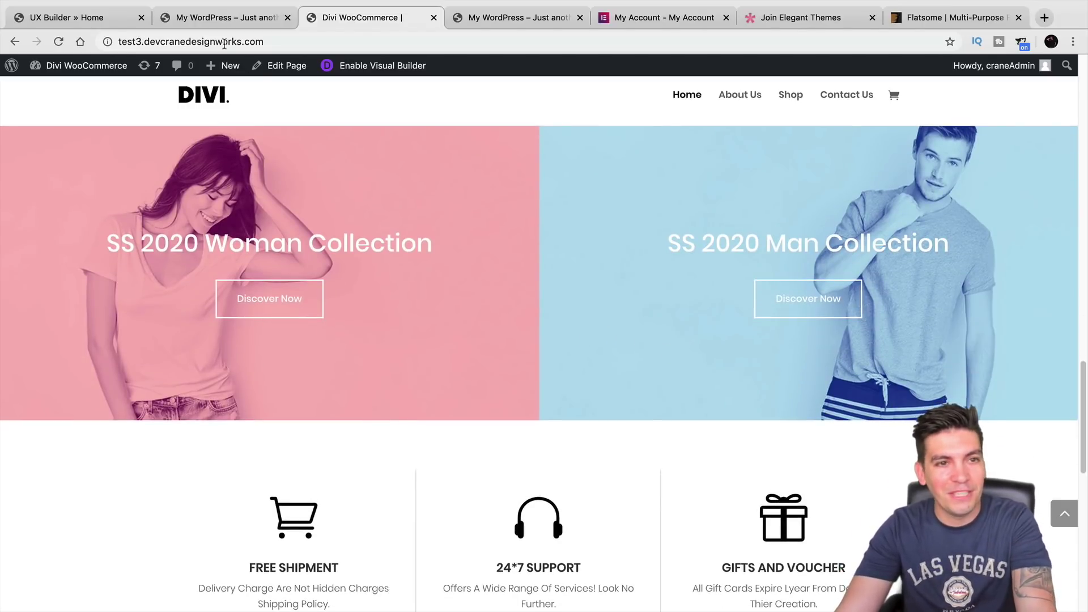
Open the three home pages for editing: Divi in the Visual Builder, the Elementor store in Elementor, and Flatsome in the UX Builder.
left_click(220, 21)
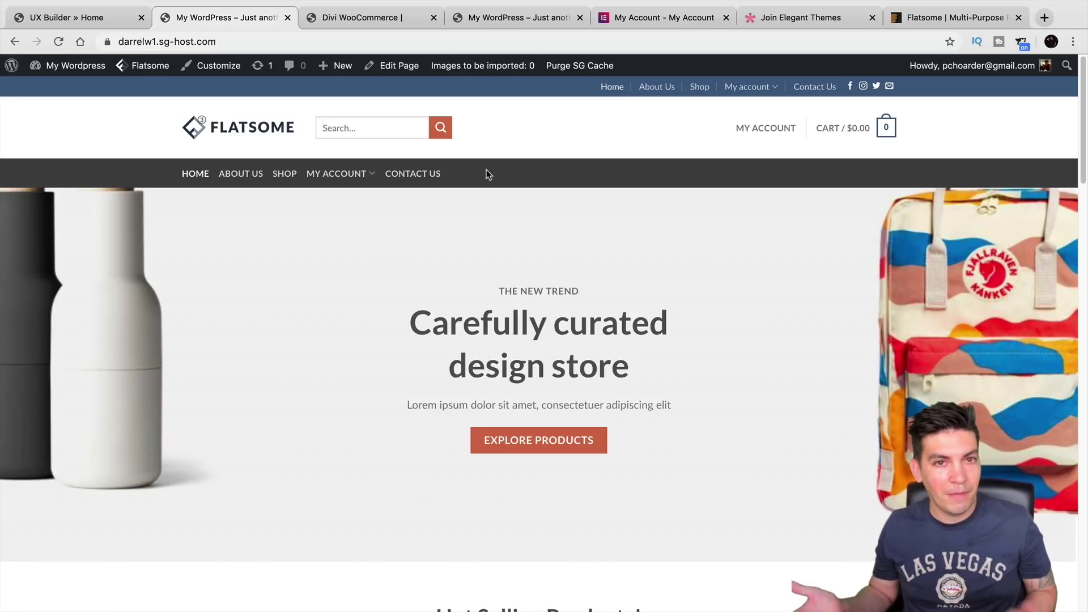
key("super+4")
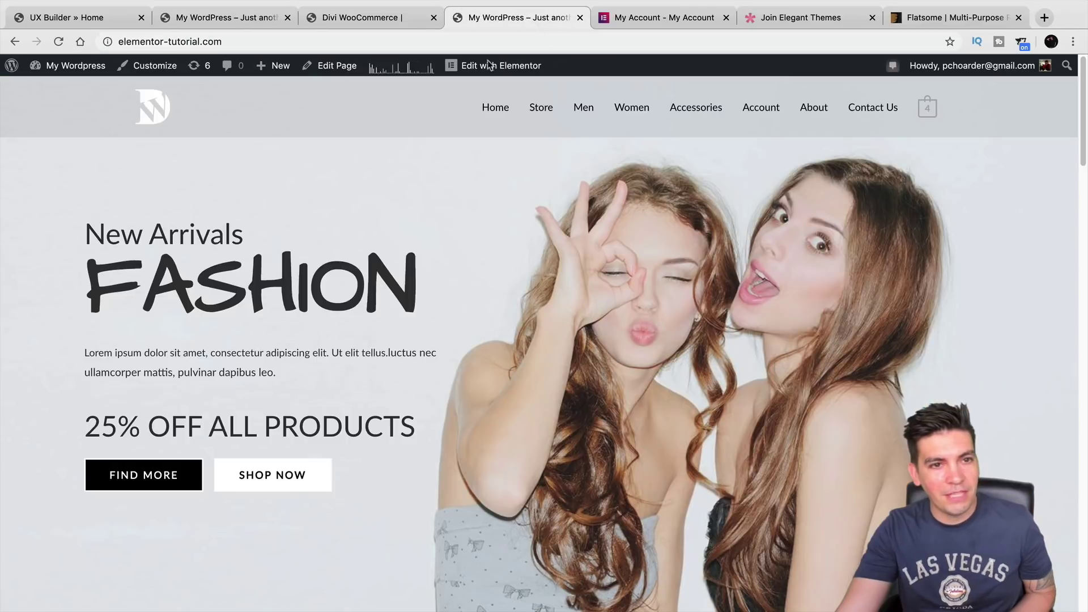
left_click(397, 28)
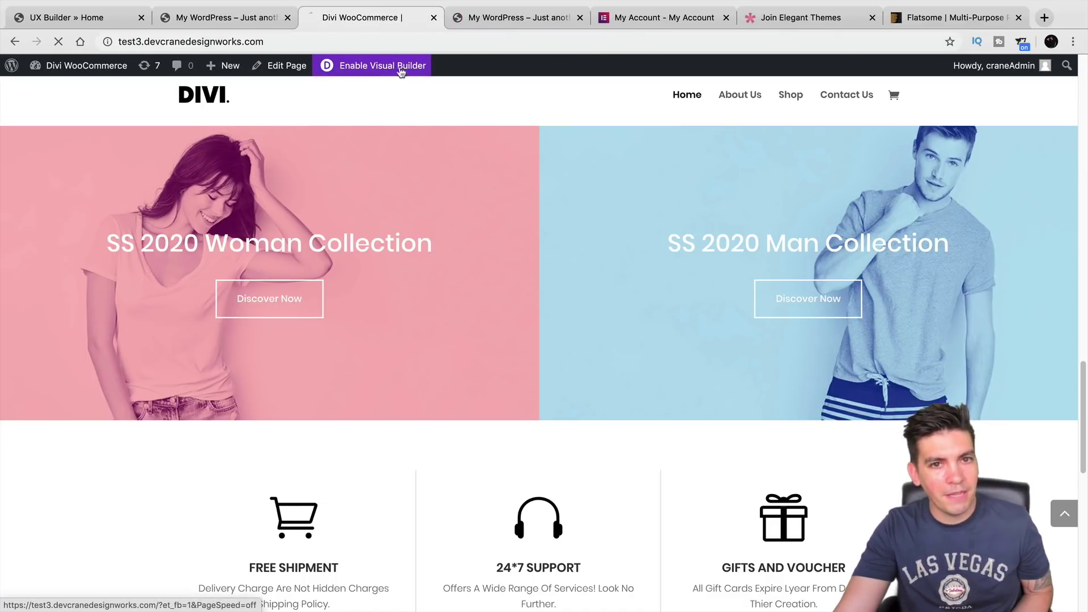
left_click(494, 18)
left_click(238, 20)
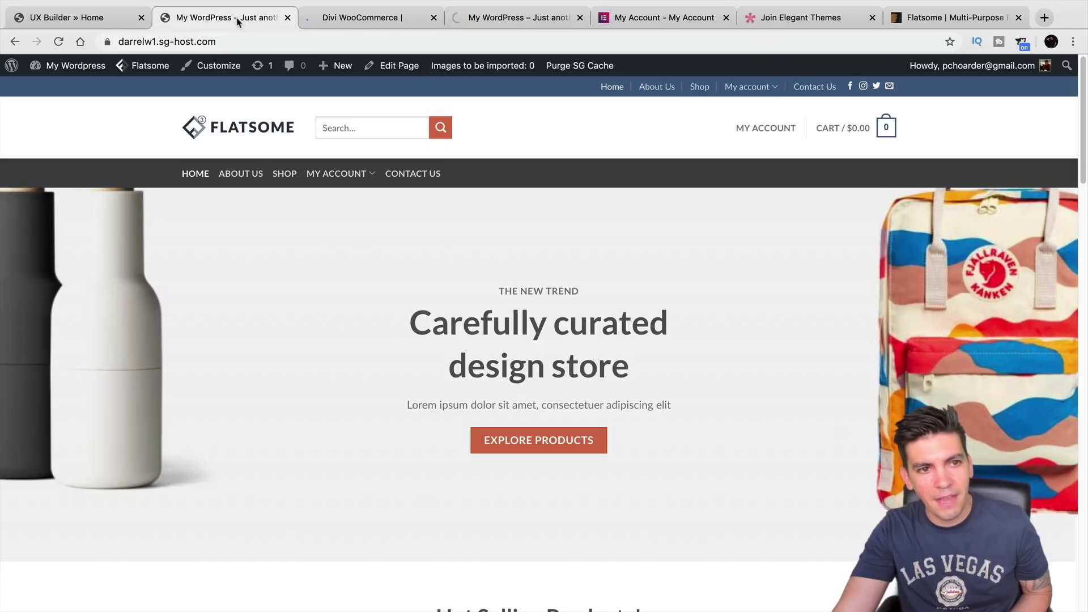
mouse_move(397, 72)
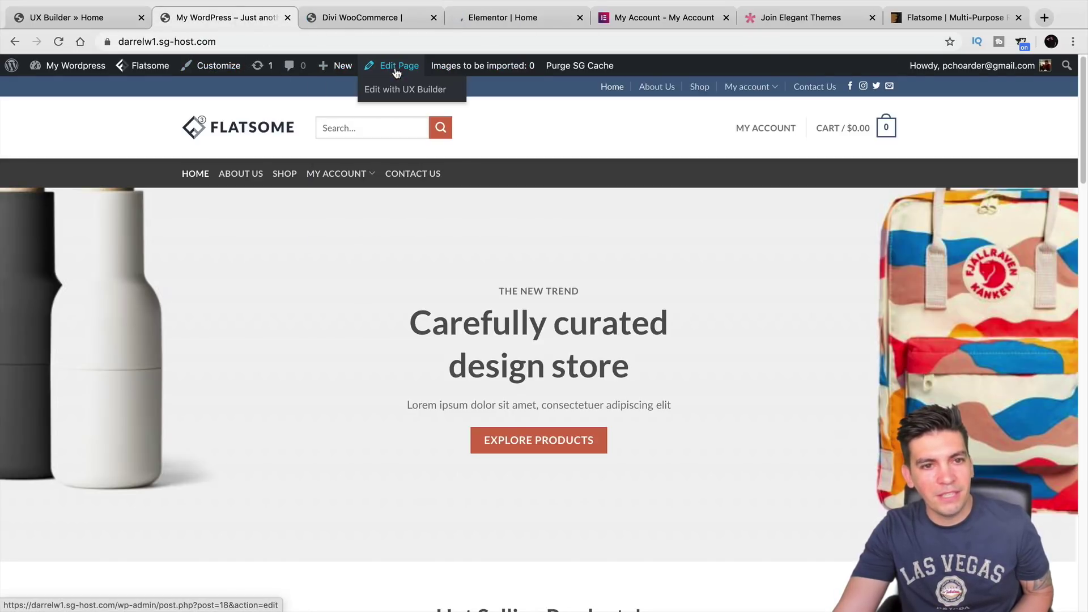
left_click(400, 95)
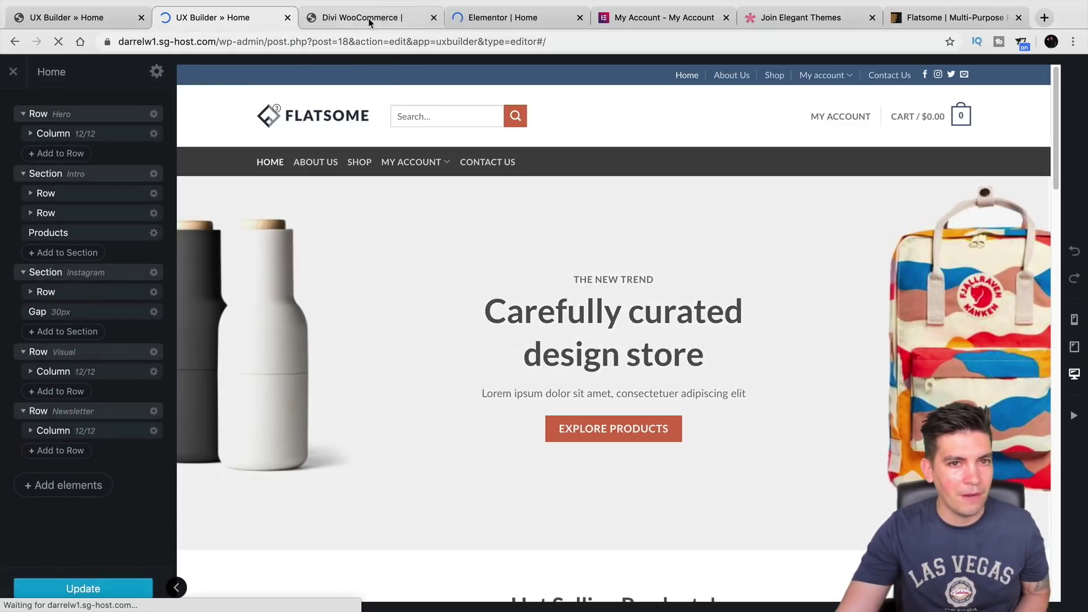
In the Elementor editor, add an empty three-column section between the hero banner and the promotional image boxes.
left_click(368, 18)
left_click(491, 19)
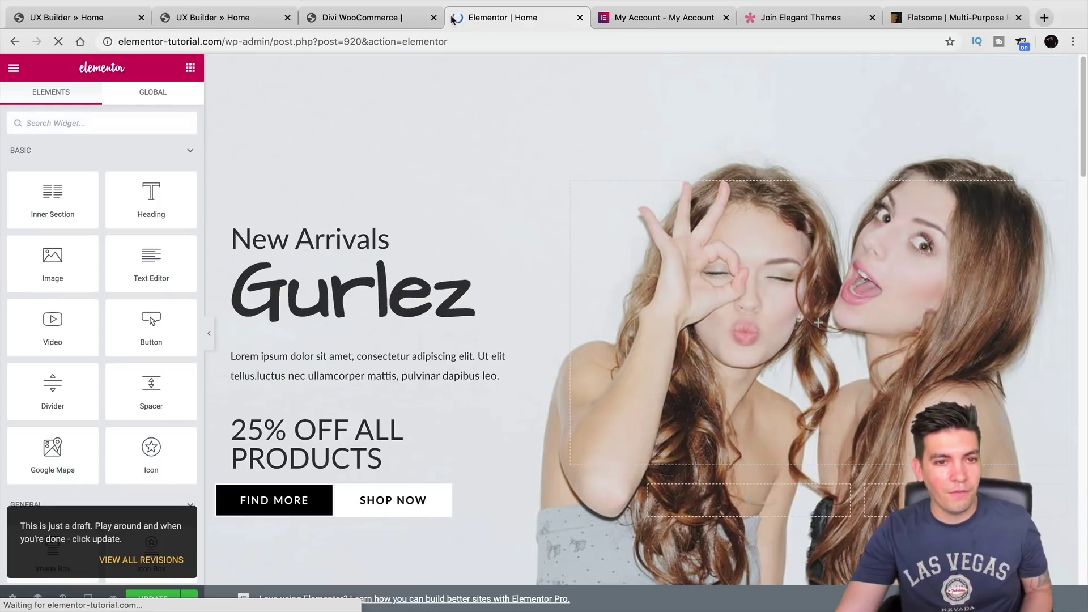
scroll(482, 219, "down", 8)
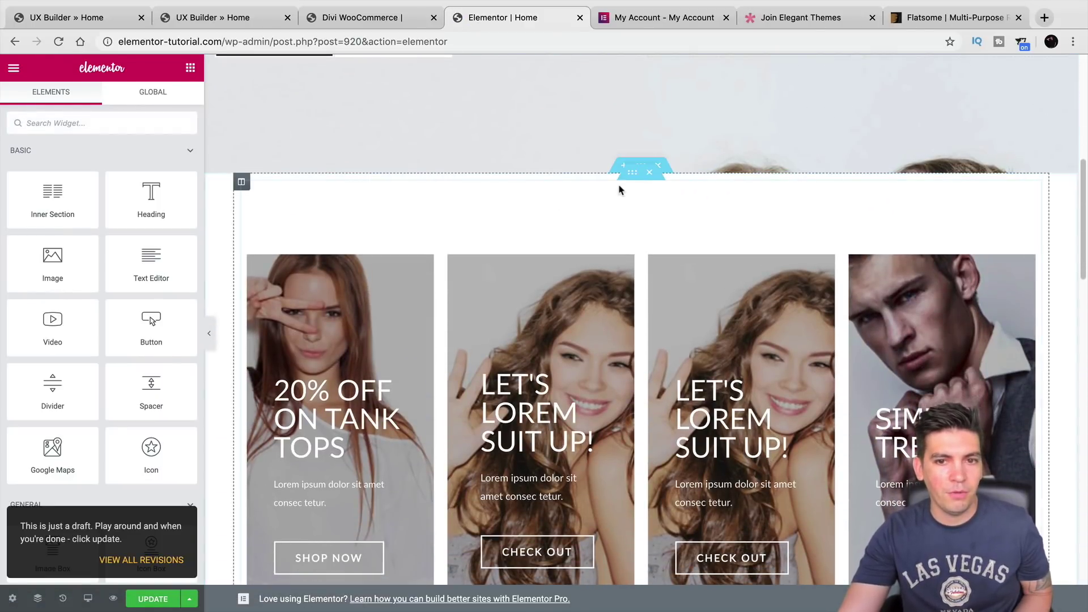
left_click(622, 167)
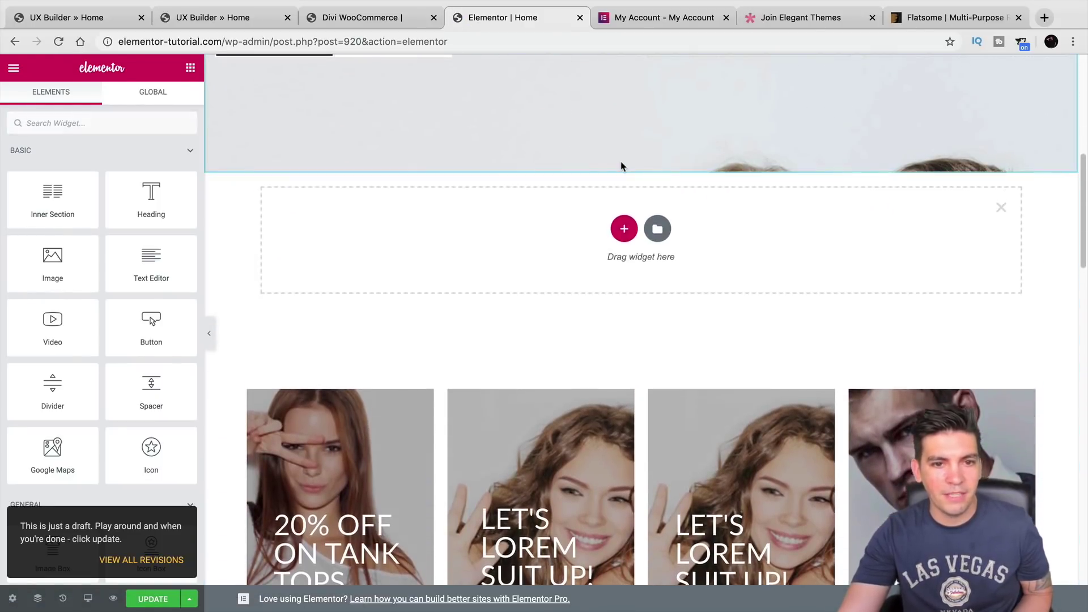
left_click(623, 226)
left_click(592, 271)
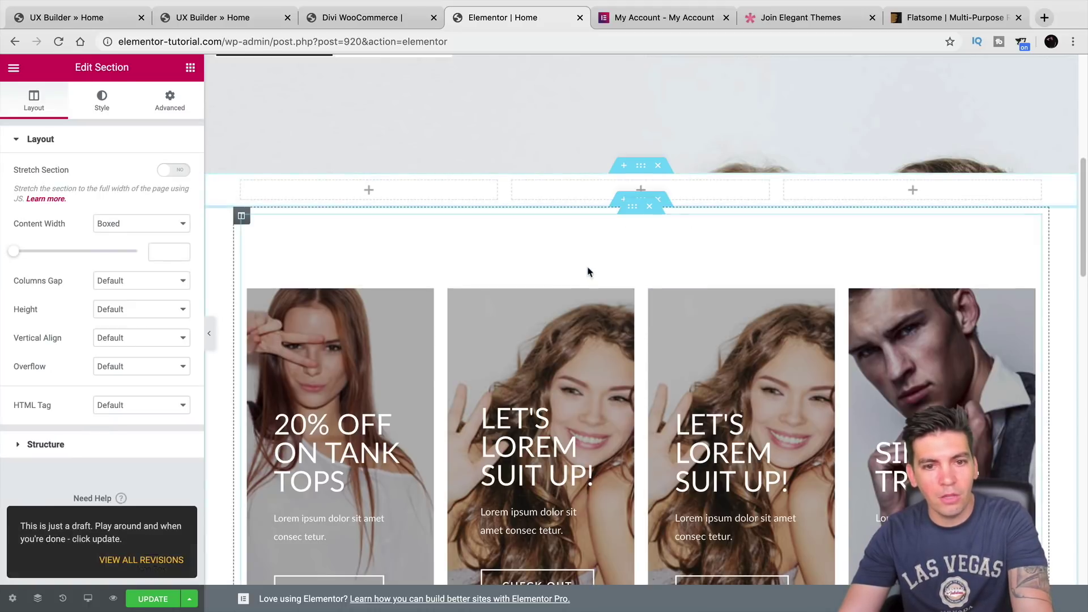
Place a Text Editor widget in the new section's first column and the WordPress Products widget in its second column.
left_click(190, 68)
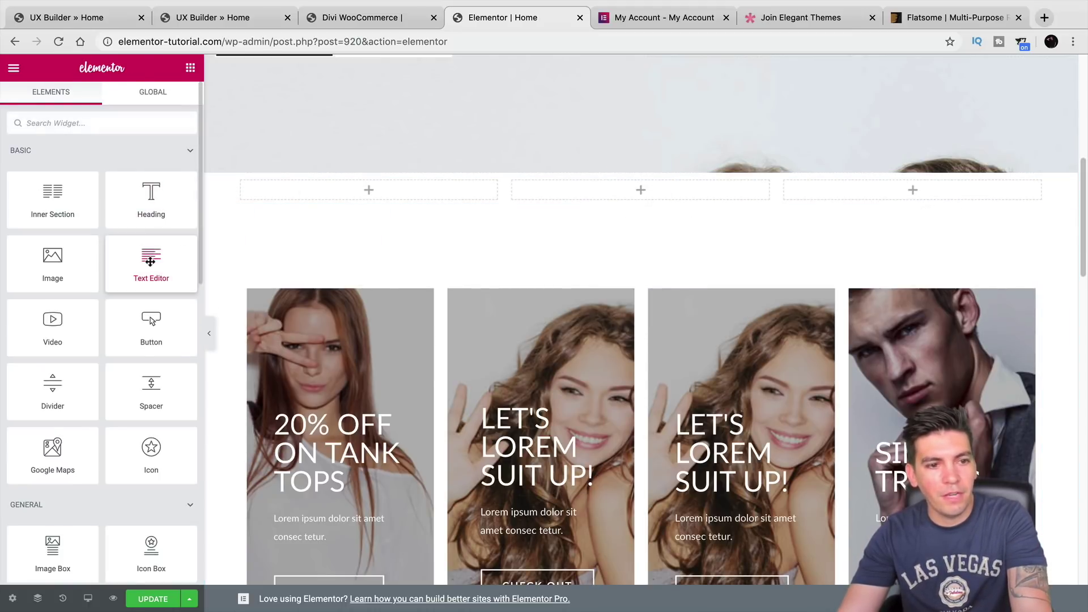
left_click_drag(152, 262, 363, 187)
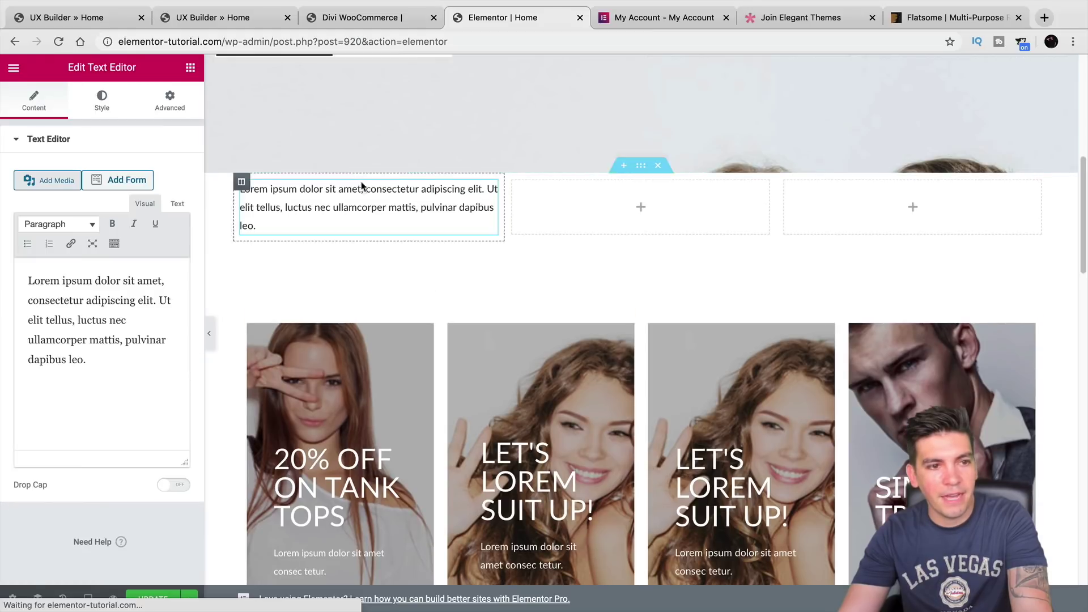
left_click(190, 67)
scroll(127, 303, "down", 10)
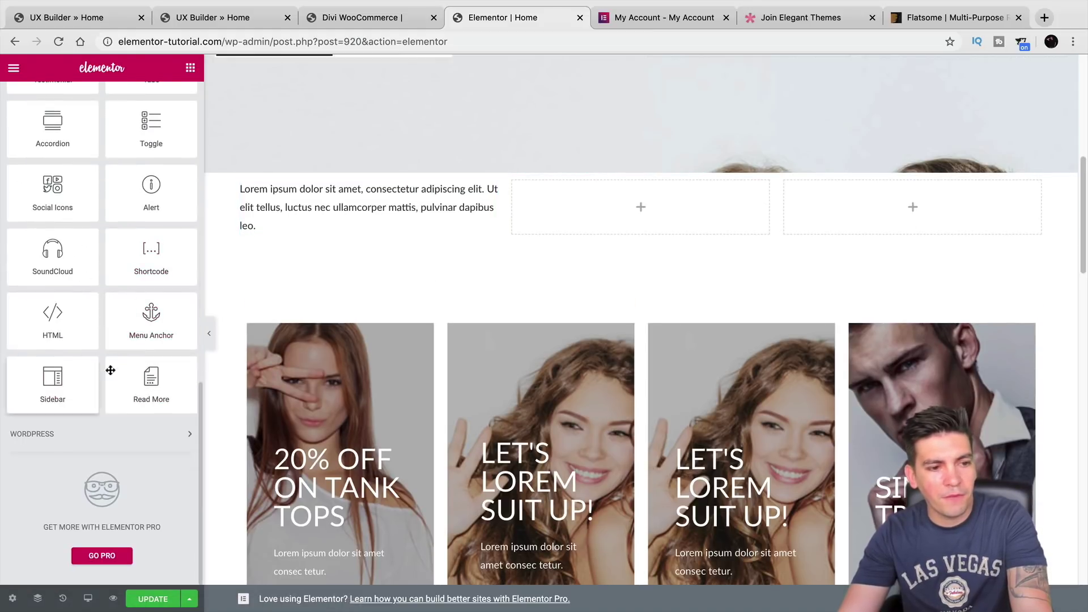
scroll(143, 430, "up", 3)
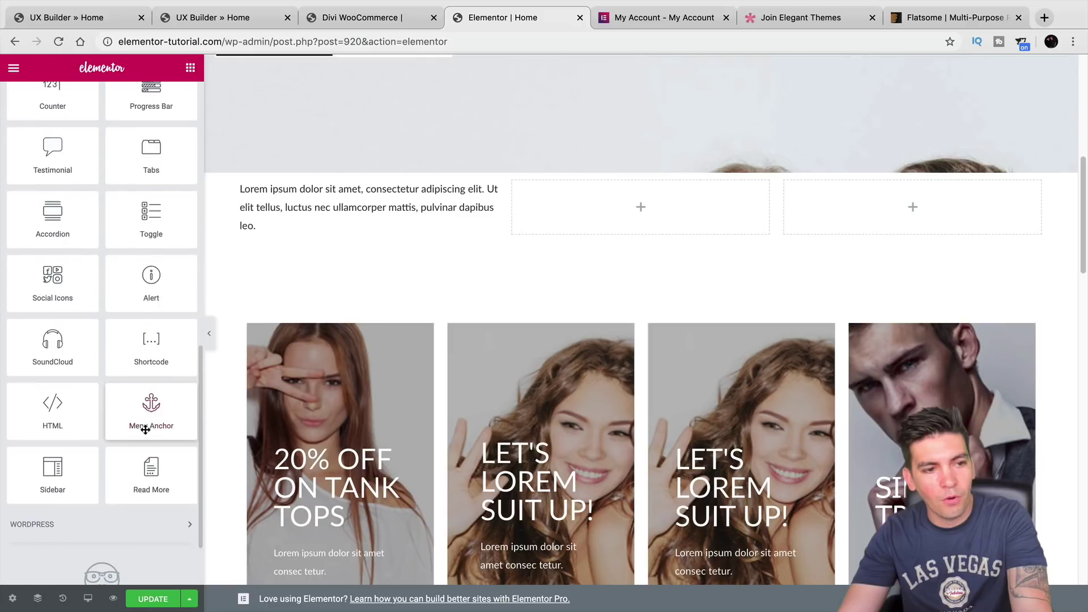
scroll(122, 386, "up", 12)
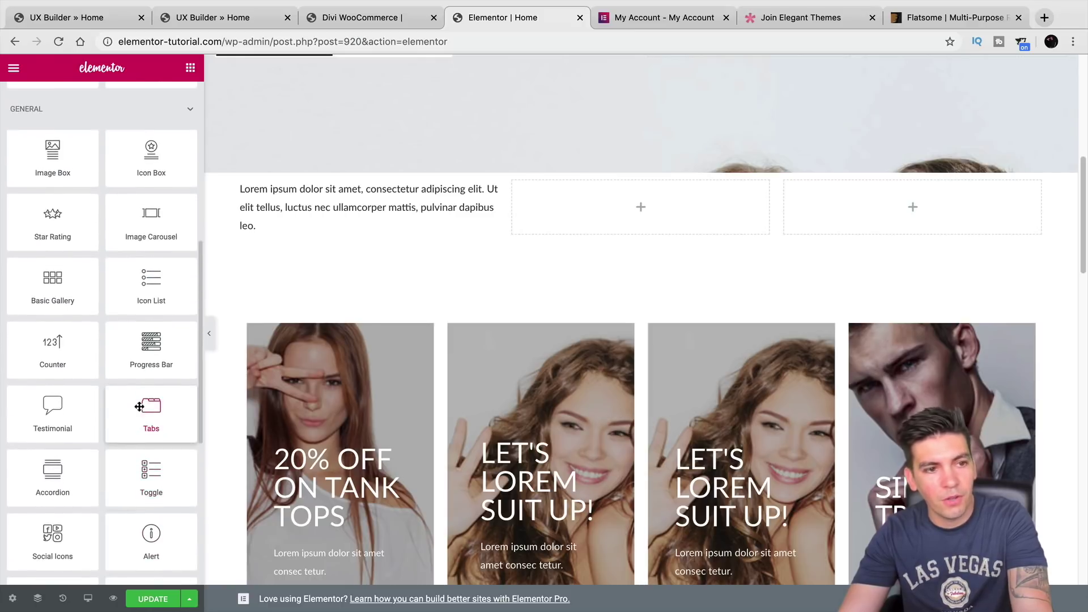
scroll(140, 410, "up", 9)
scroll(141, 420, "down", 20)
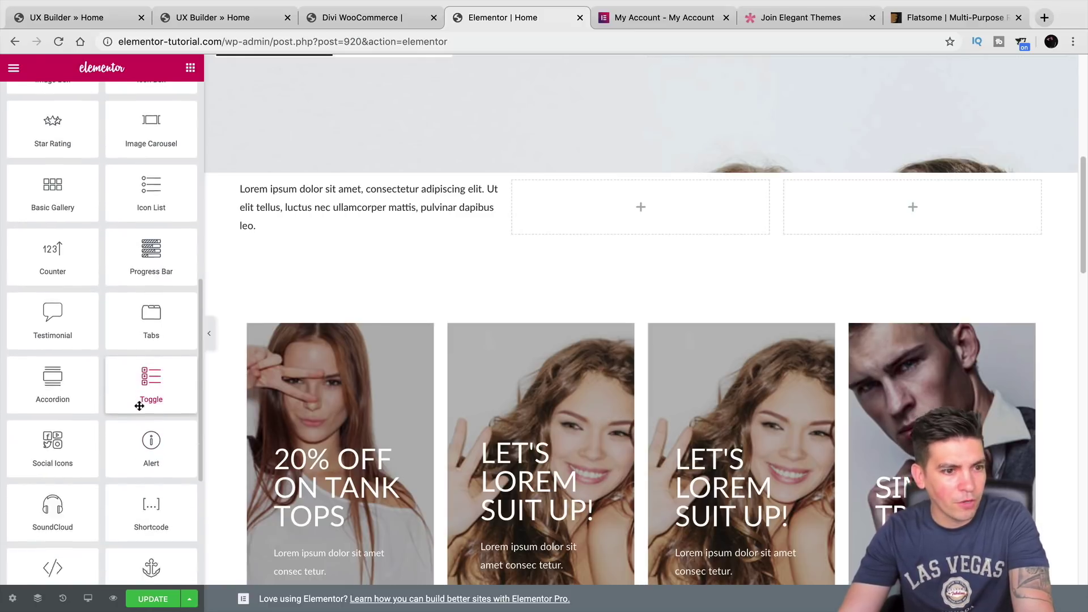
left_click(180, 441)
scroll(180, 440, "down", 20)
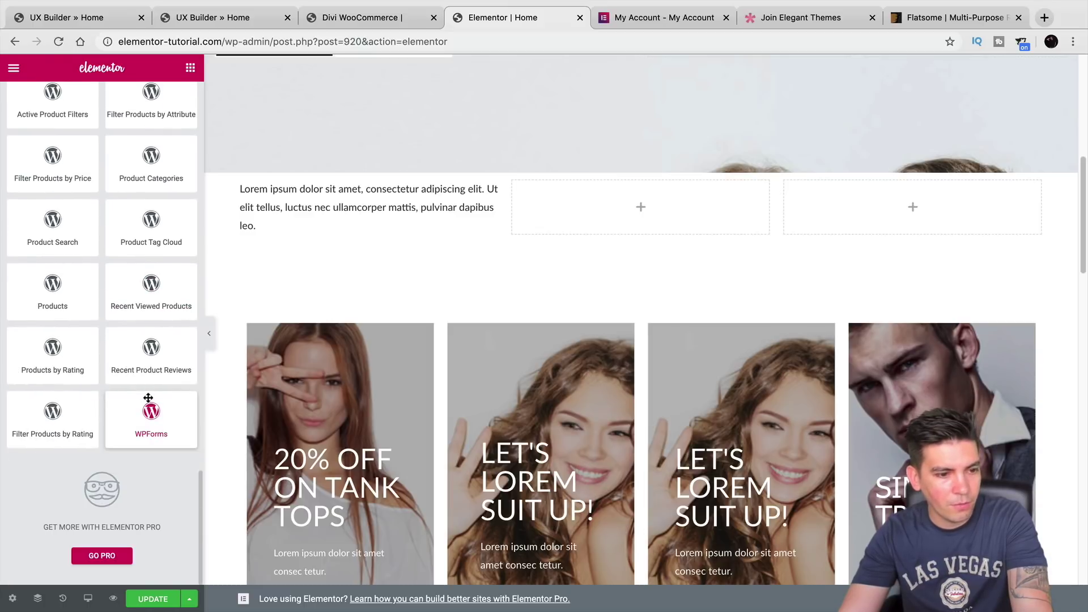
left_click_drag(53, 286, 674, 200)
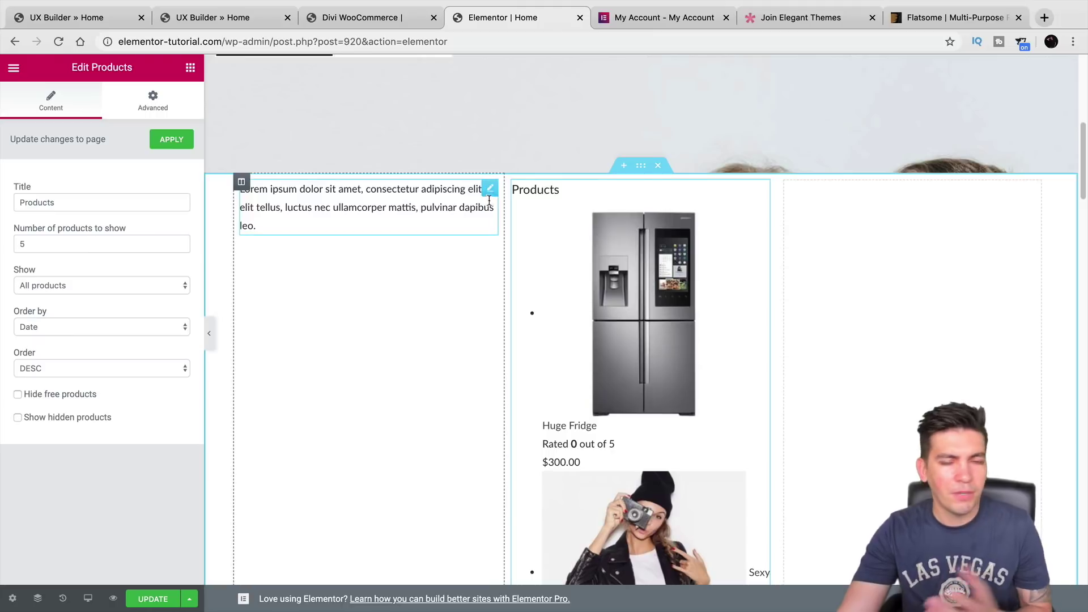
Examine how the Products widget lays out its items in the second column, from the first product to the last.
scroll(584, 296, "down", 15)
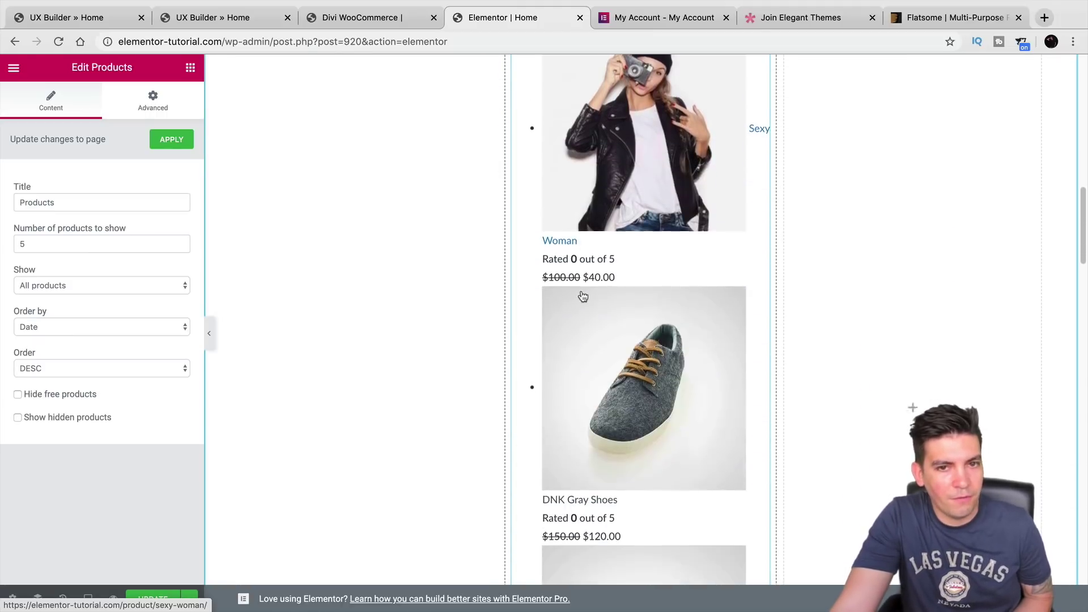
scroll(584, 297, "down", 1)
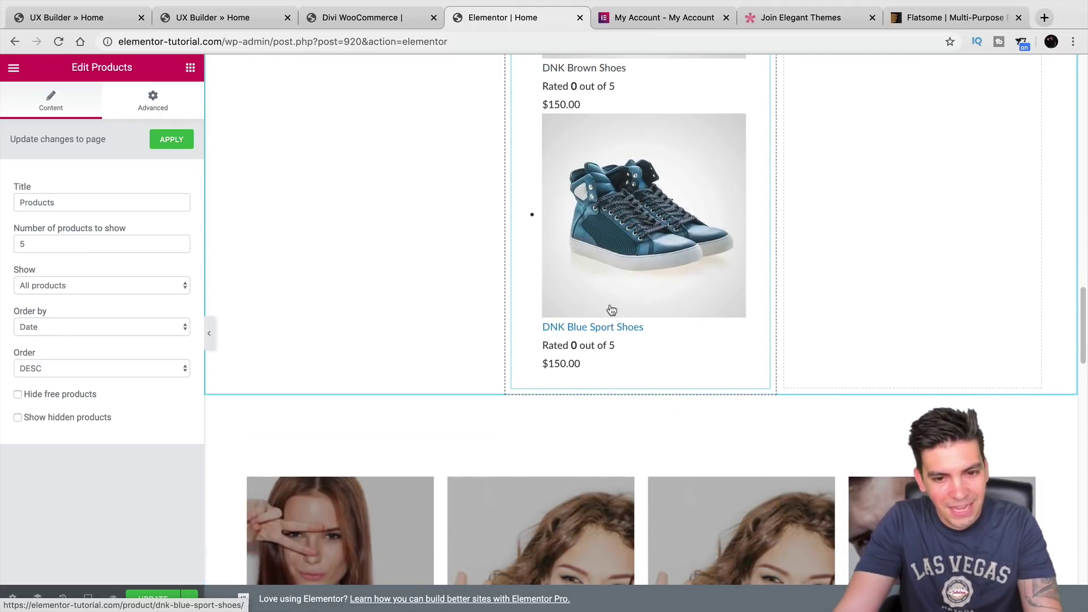
scroll(624, 336, "up", 10)
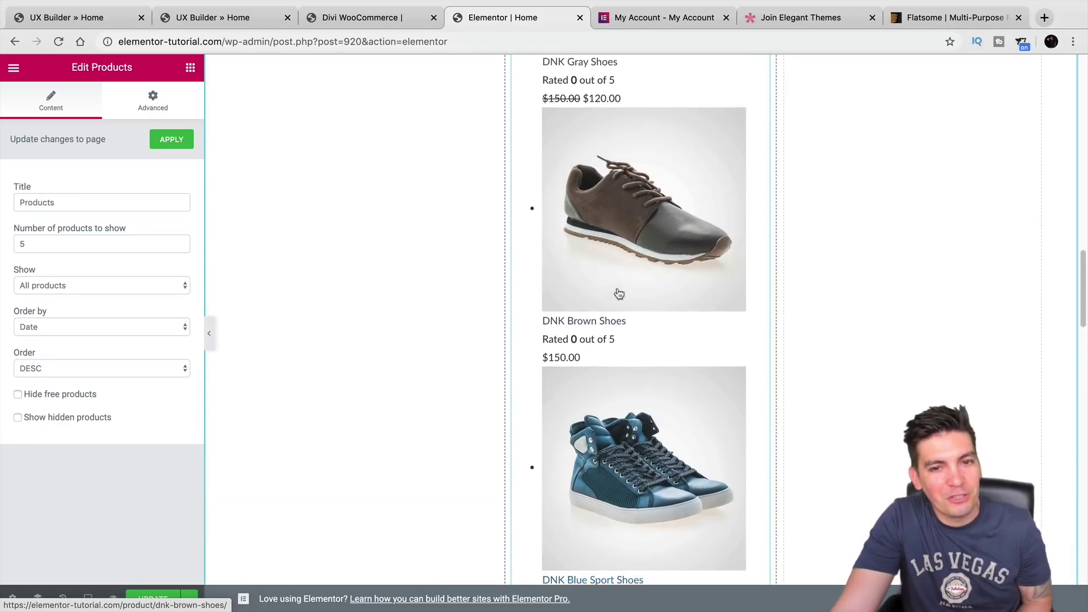
scroll(634, 324, "up", 8)
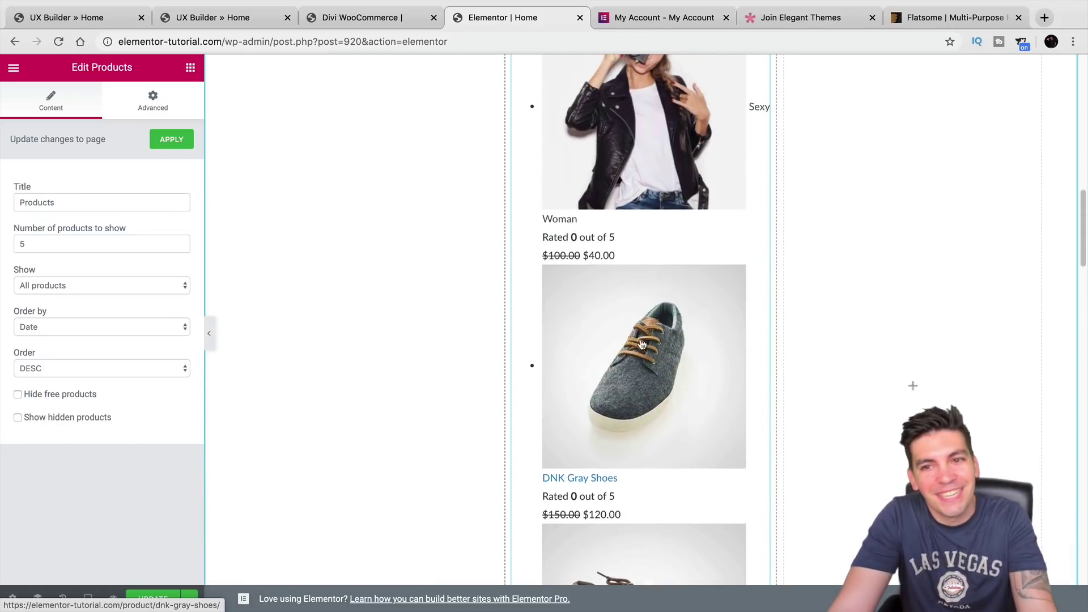
scroll(645, 348, "up", 3)
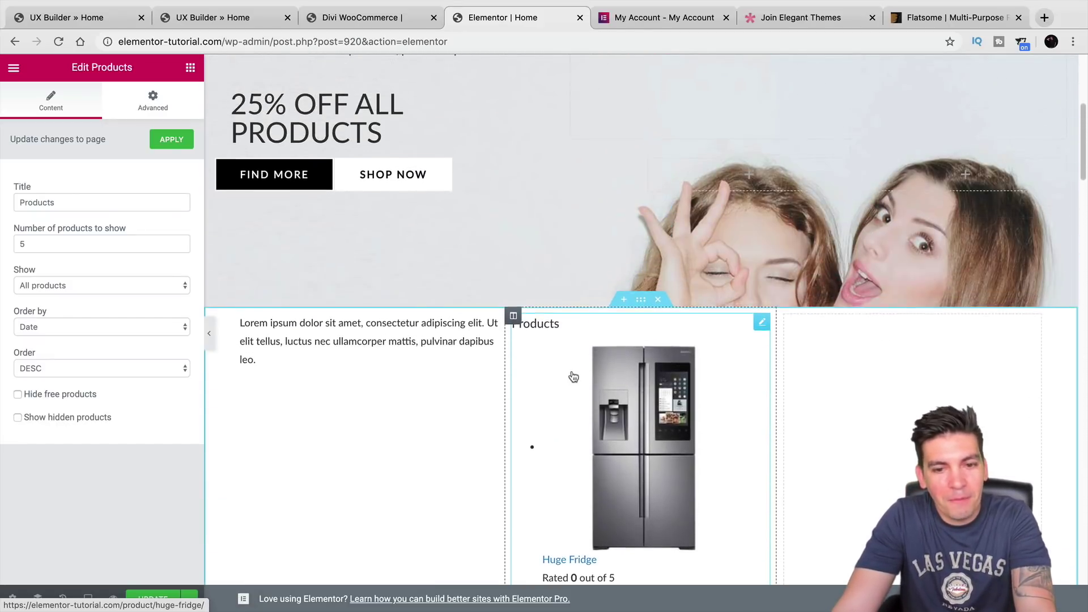
In the Divi Visual Builder, increase the spacing below the Best Sellers product grid to about 45 px.
left_click(368, 17)
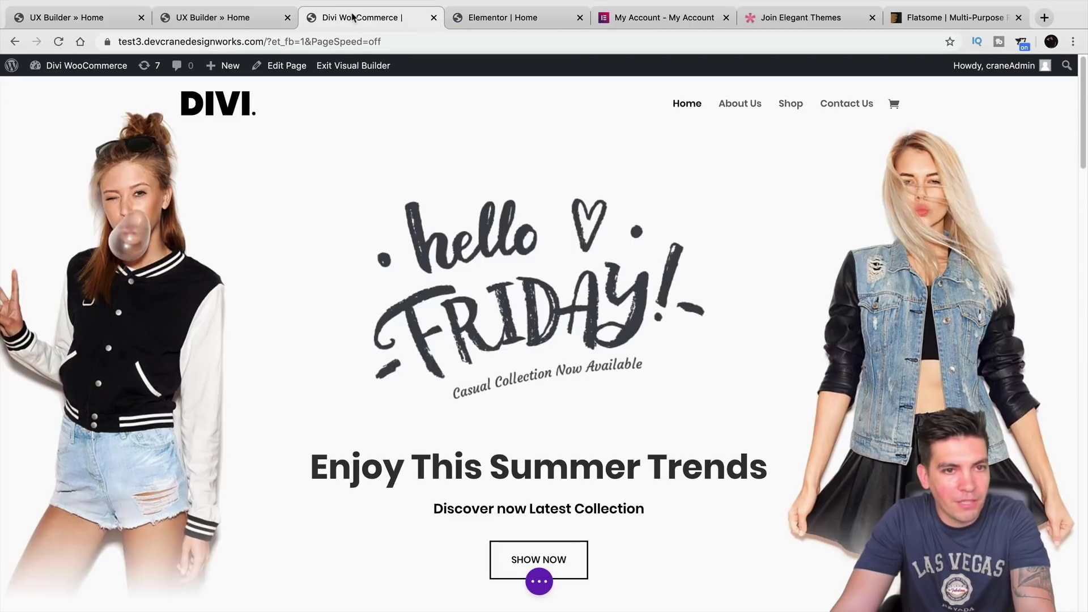
scroll(516, 320, "down", 5)
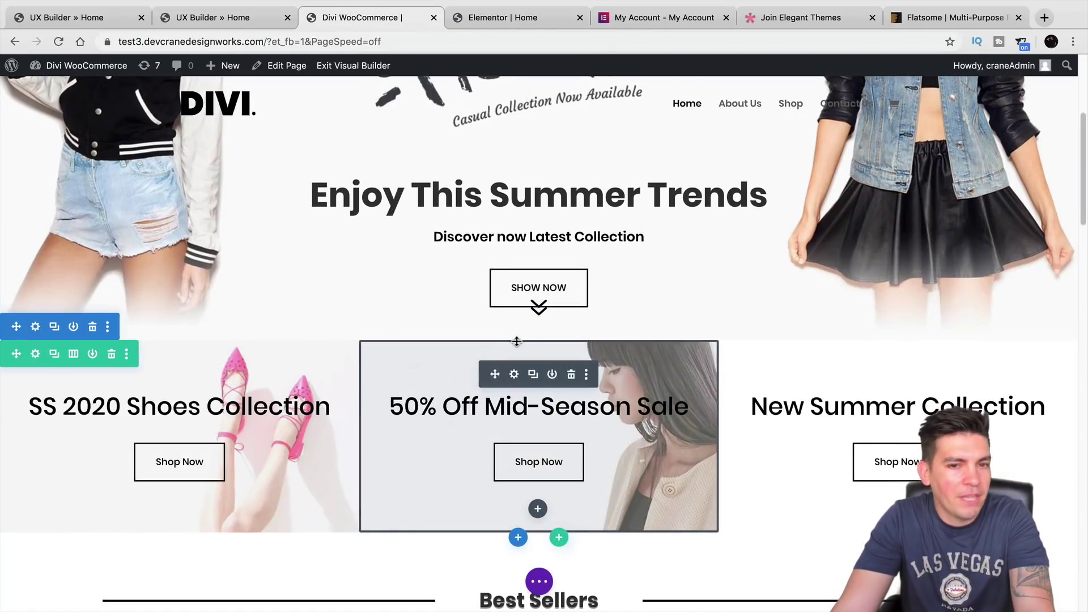
scroll(420, 243, "down", 8)
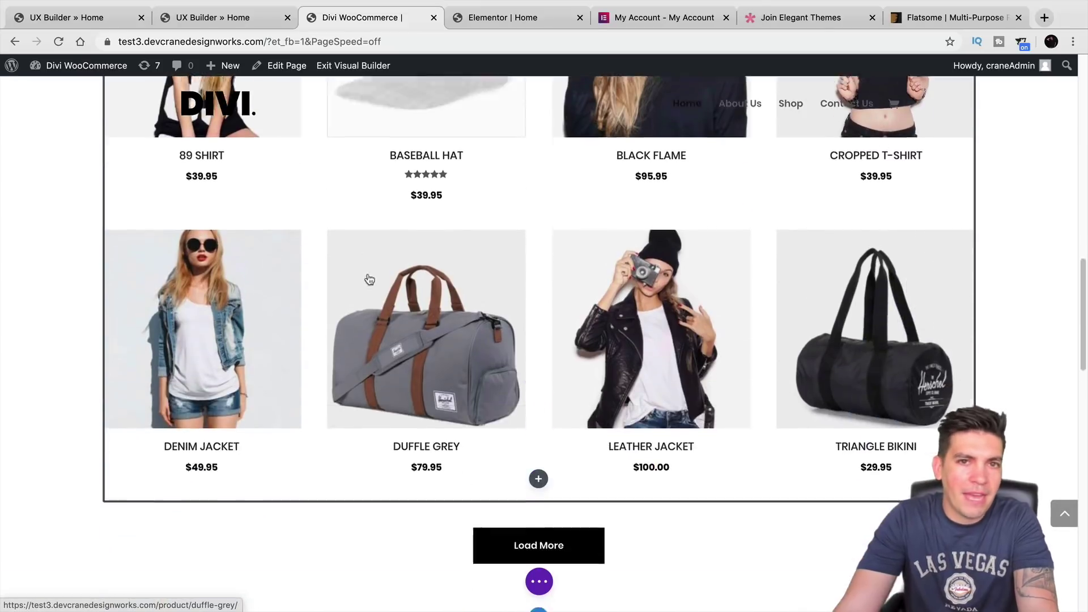
scroll(368, 272, "down", 7)
left_click_drag(373, 424, 384, 446)
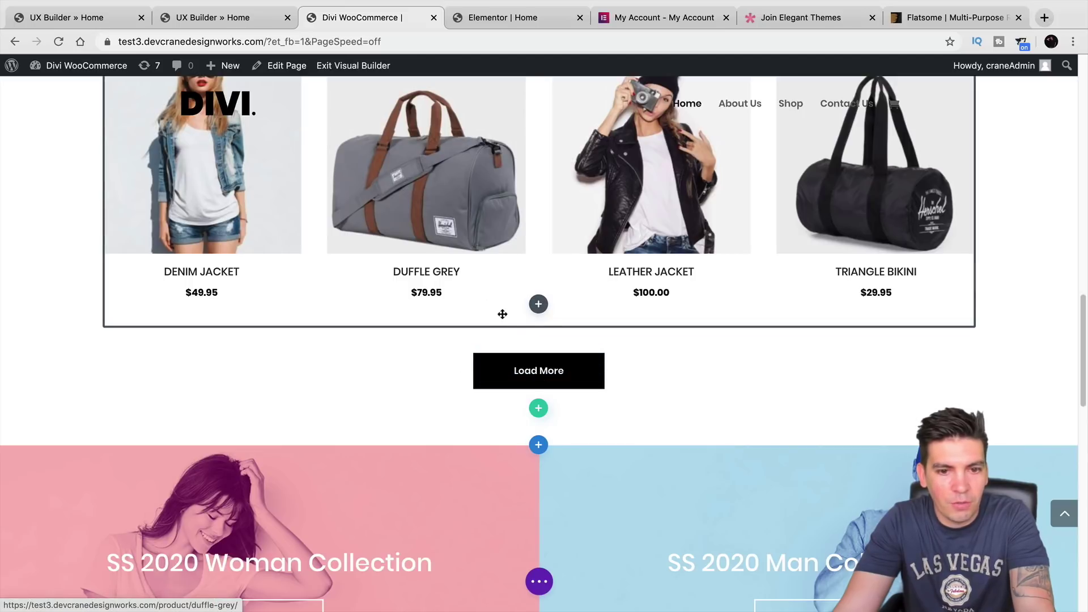
left_click_drag(502, 322, 510, 351)
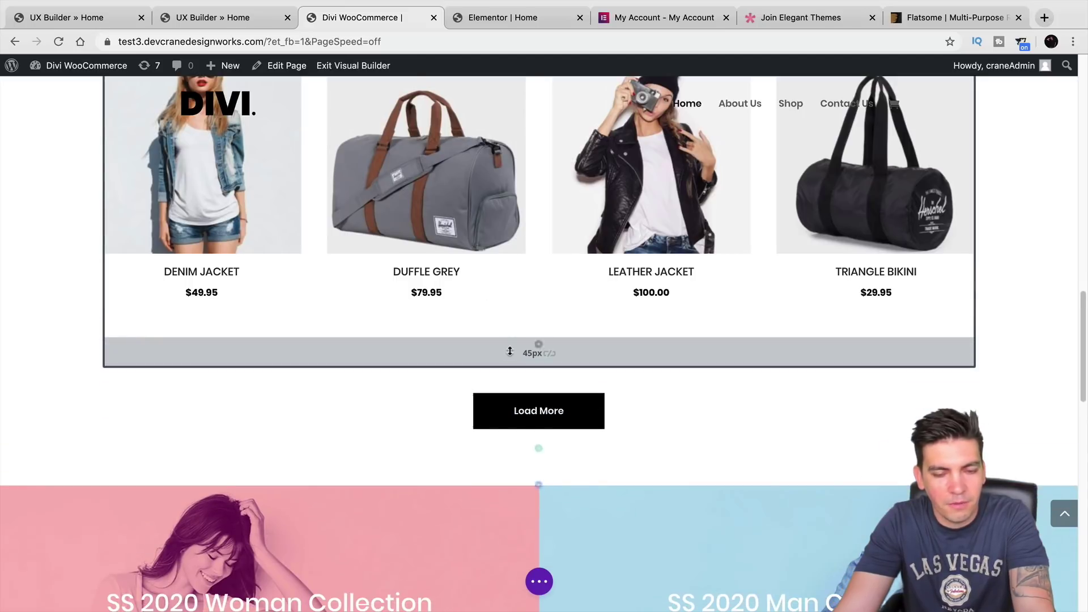
Swap the 24*7 Support and Free Shipment blurbs so that 24*7 Support sits in the service row's first column.
scroll(513, 340, "down", 10)
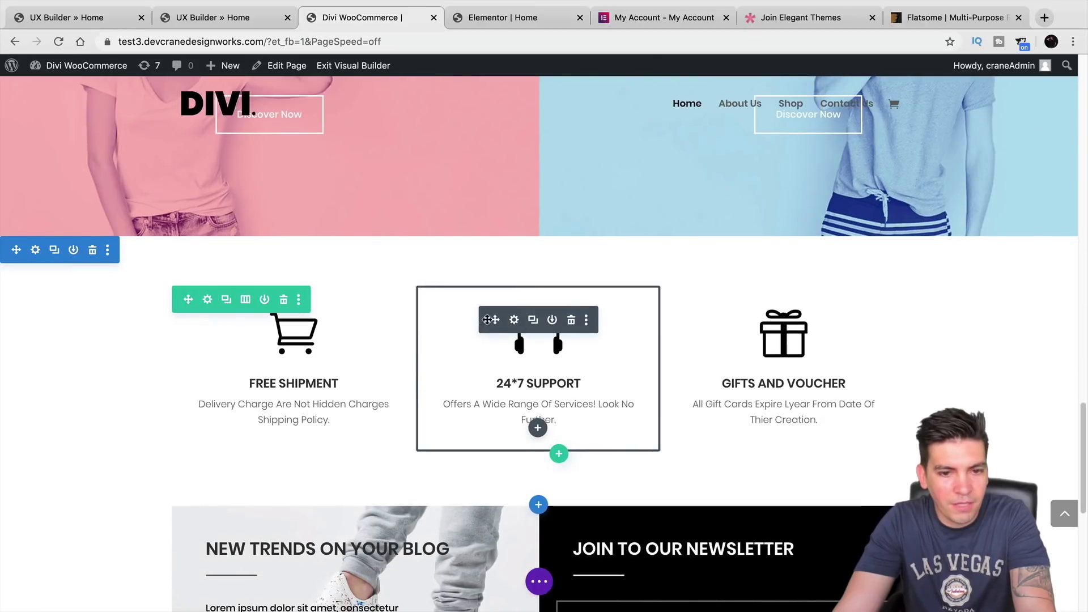
left_click_drag(493, 319, 340, 352)
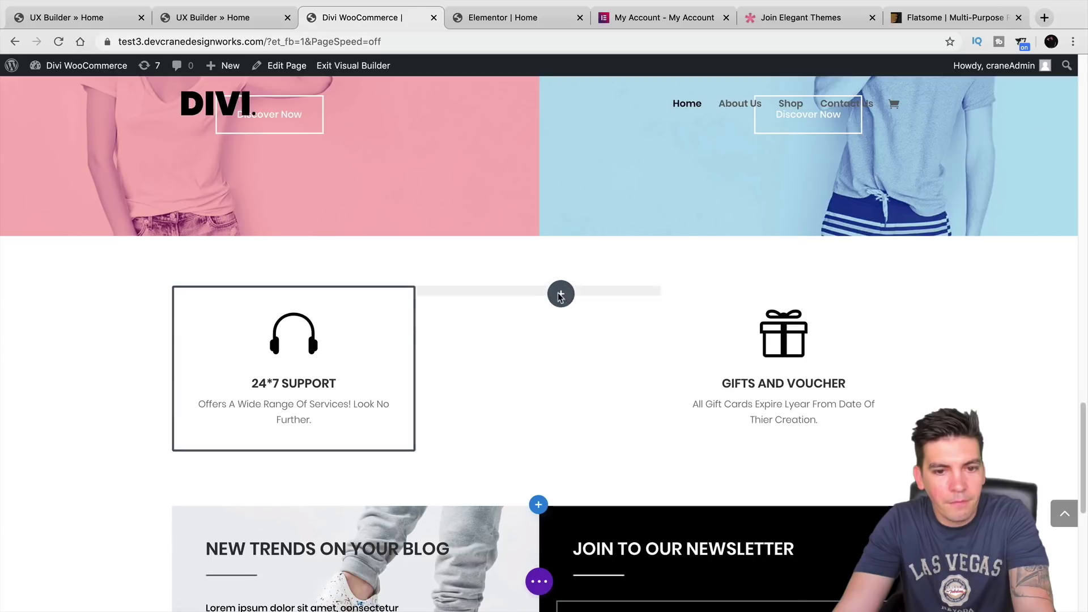
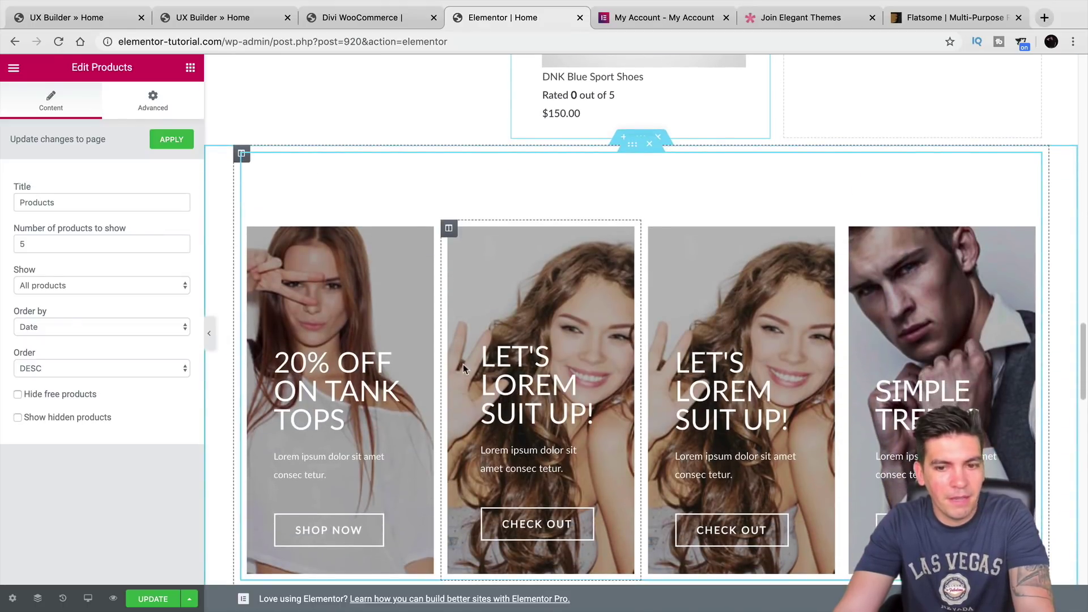
Look over the Elementor page's sections from the promotional image boxes to the service icons, and the Flatsome hero in the UX Builder.
scroll(485, 369, "down", 4)
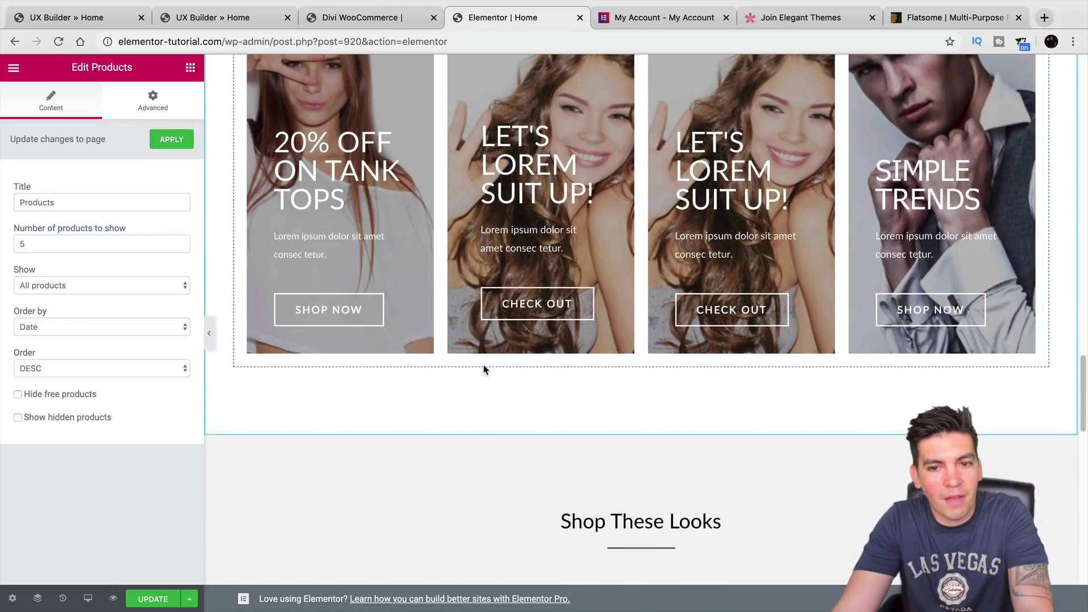
scroll(485, 367, "down", 7)
scroll(486, 364, "down", 1)
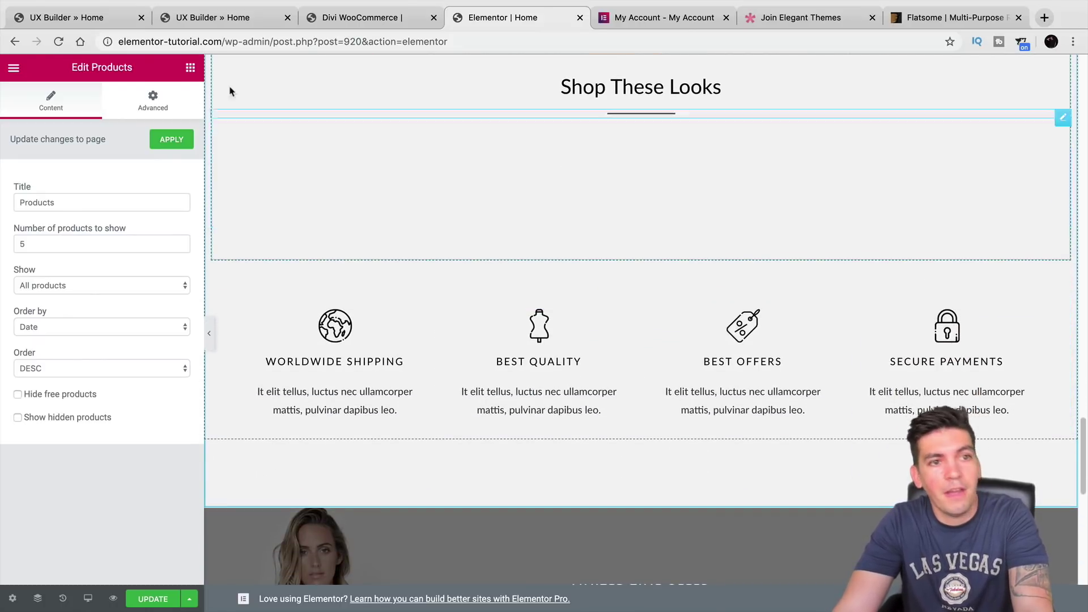
left_click(223, 17)
scroll(471, 332, "down", 3)
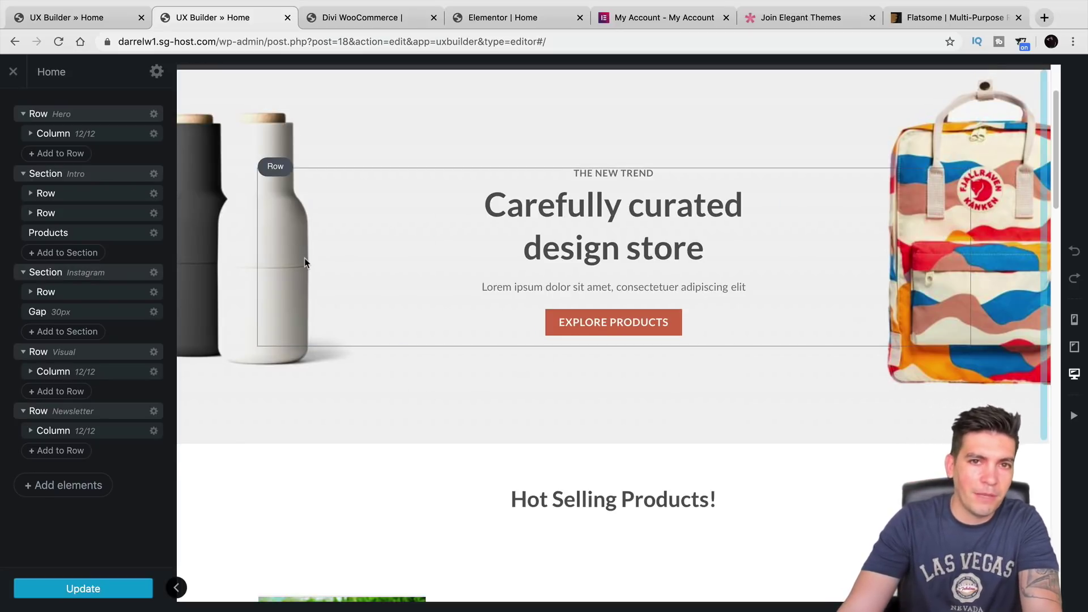
Move the Hero row below the Newsletter row in the Flatsome page structure and bring it back to the first position.
left_click(58, 113)
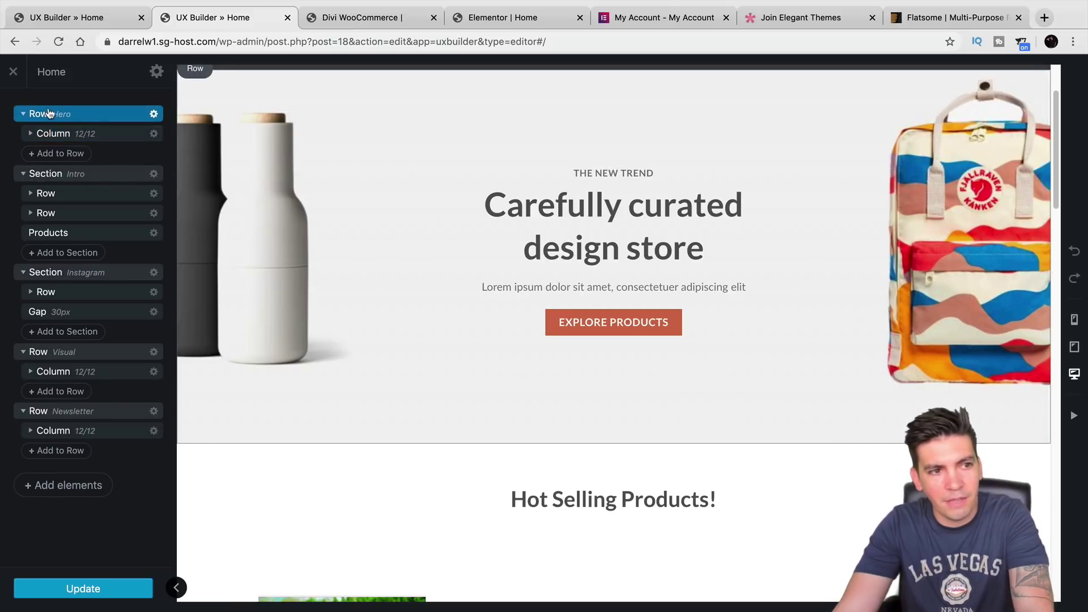
left_click_drag(57, 114, 69, 450)
left_click_drag(45, 411, 55, 111)
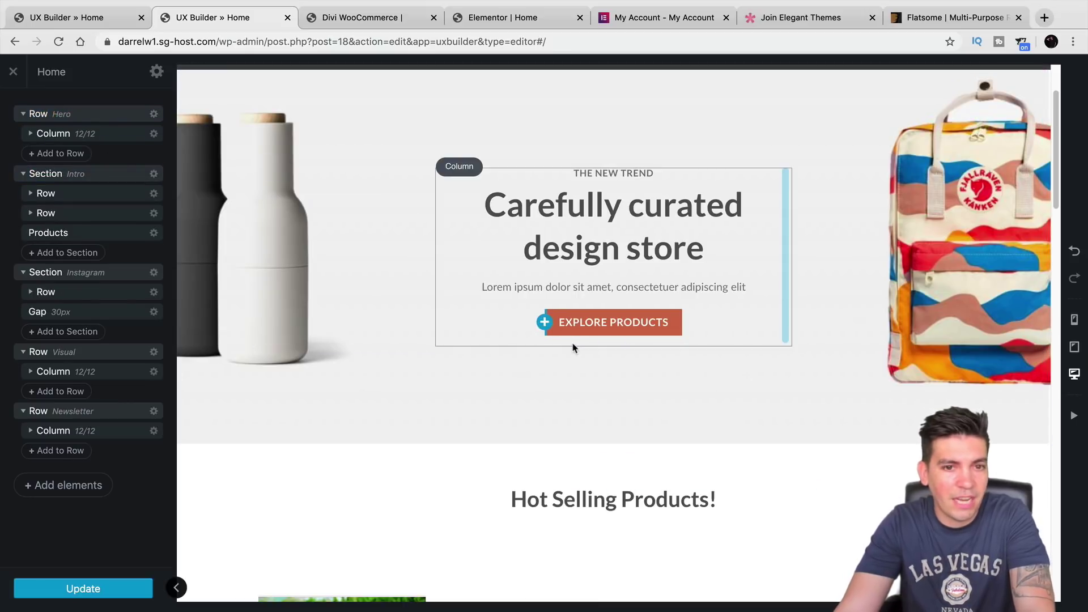
Open the Flatsome hero's text block in the text editor, select its heading and paragraph, and close the editor.
left_click(453, 176)
left_click(454, 168)
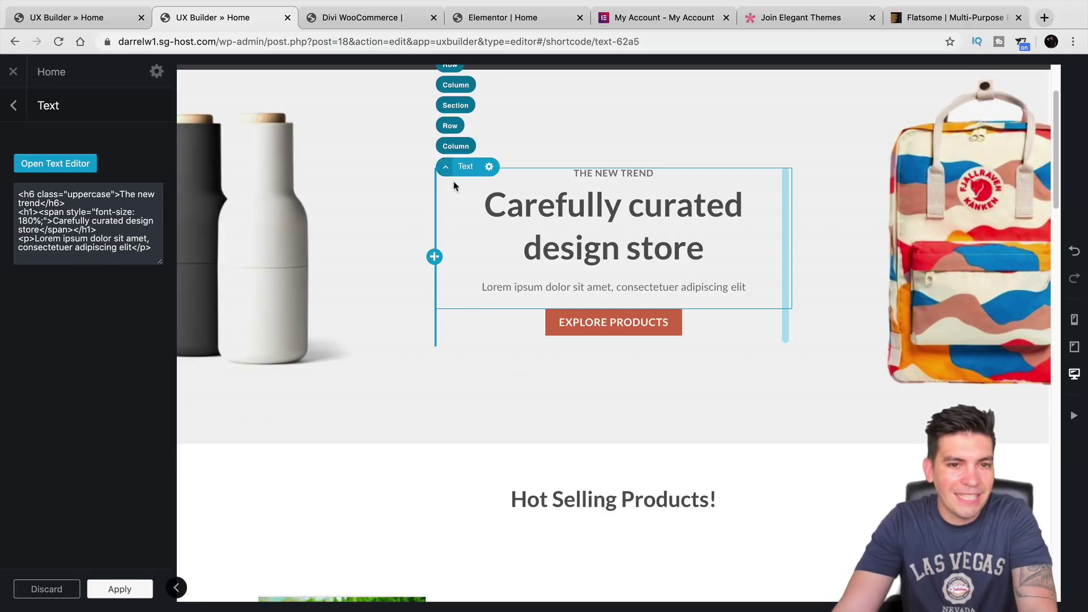
left_click(50, 164)
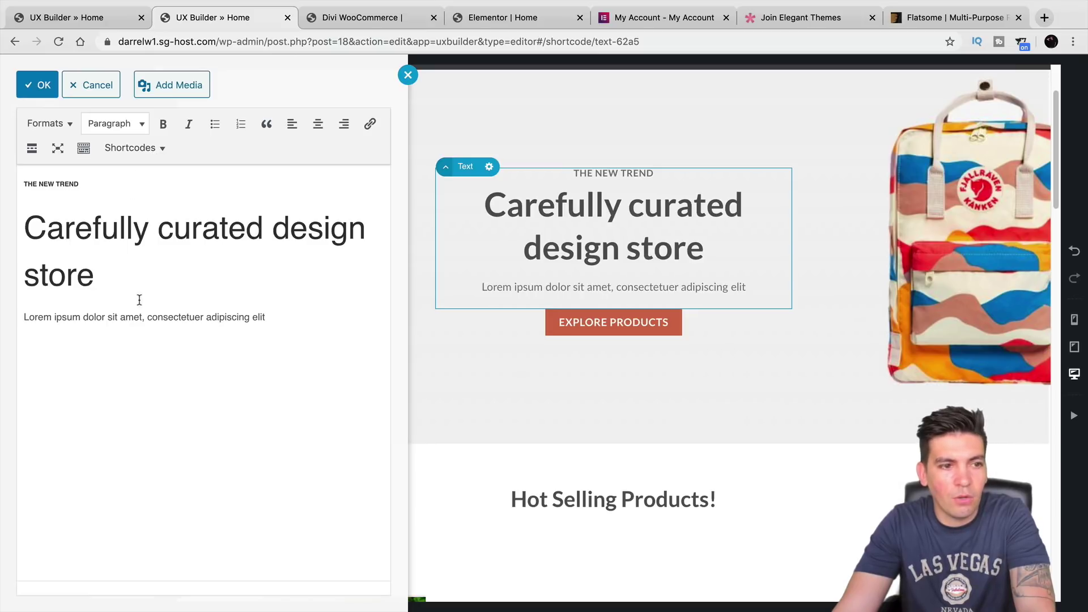
left_click_drag(279, 323, 19, 195)
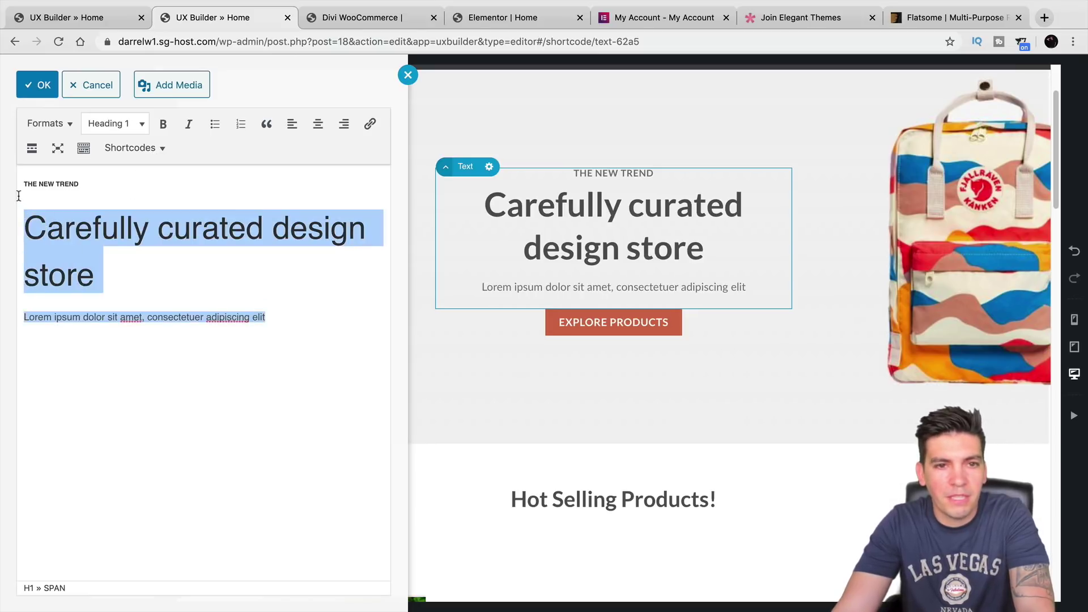
left_click(39, 88)
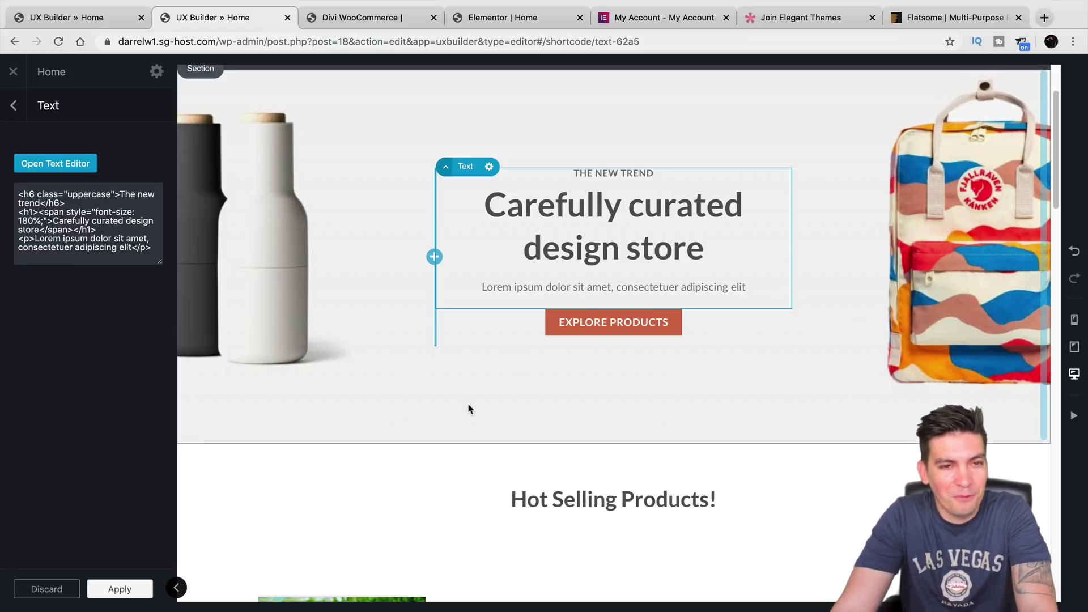
Open the settings of the Products element below the Hot Selling Products! heading.
scroll(590, 401, "down", 3)
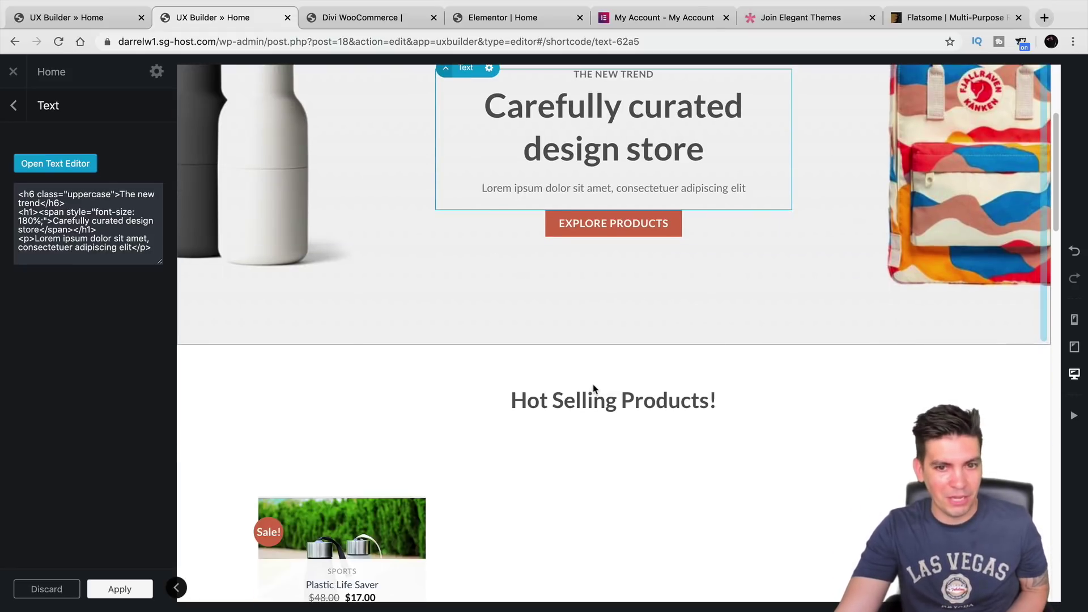
scroll(622, 412, "down", 5)
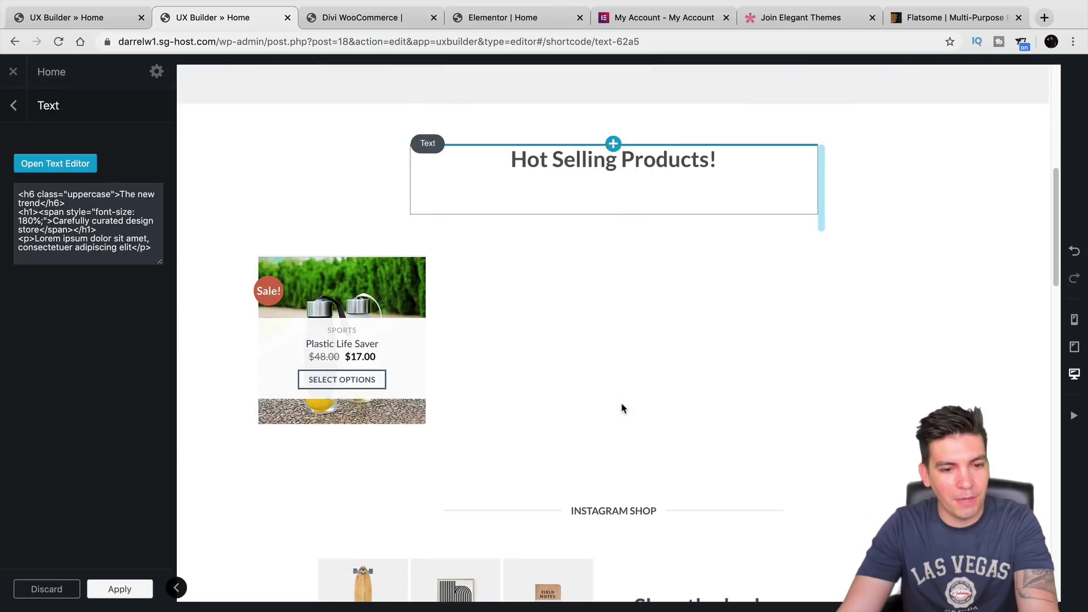
left_click(363, 290)
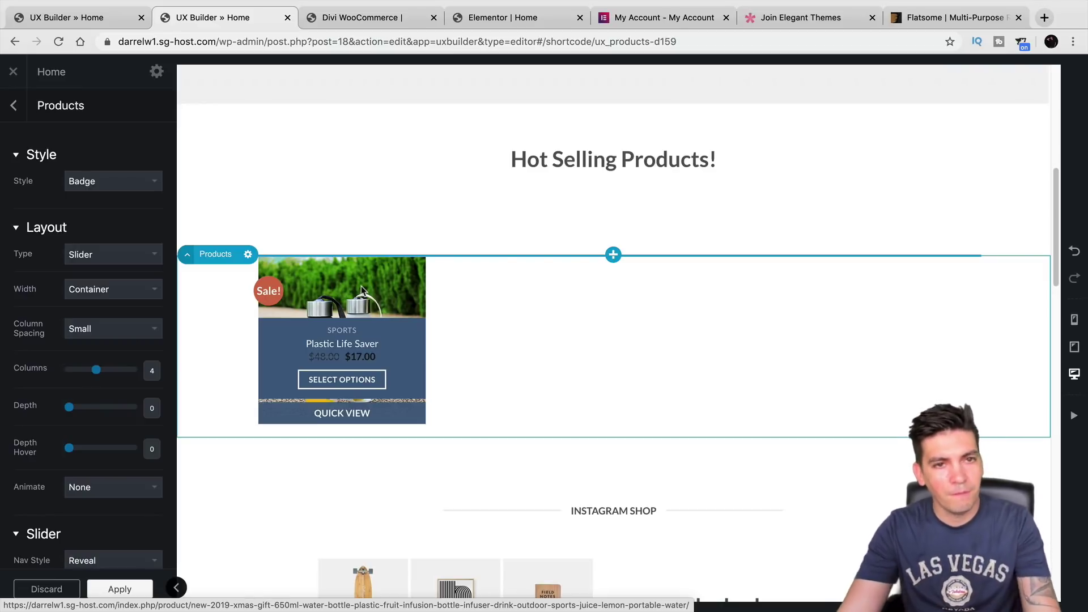
Look over the Divi home page from the hero to the Best Sellers products, and save and exit the Visual Builder.
left_click(361, 18)
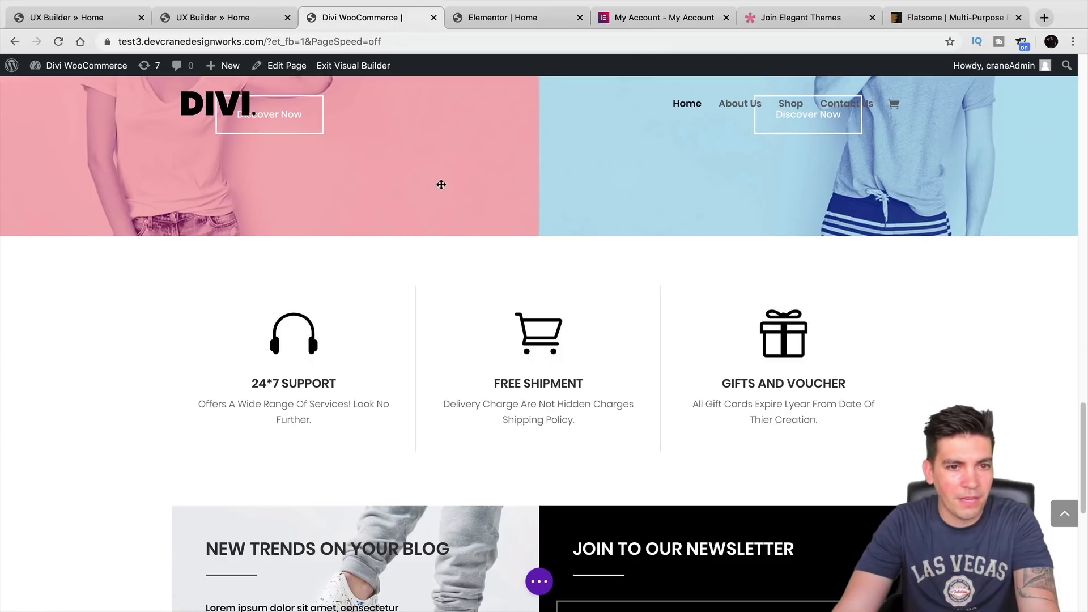
scroll(563, 503, "up", 20)
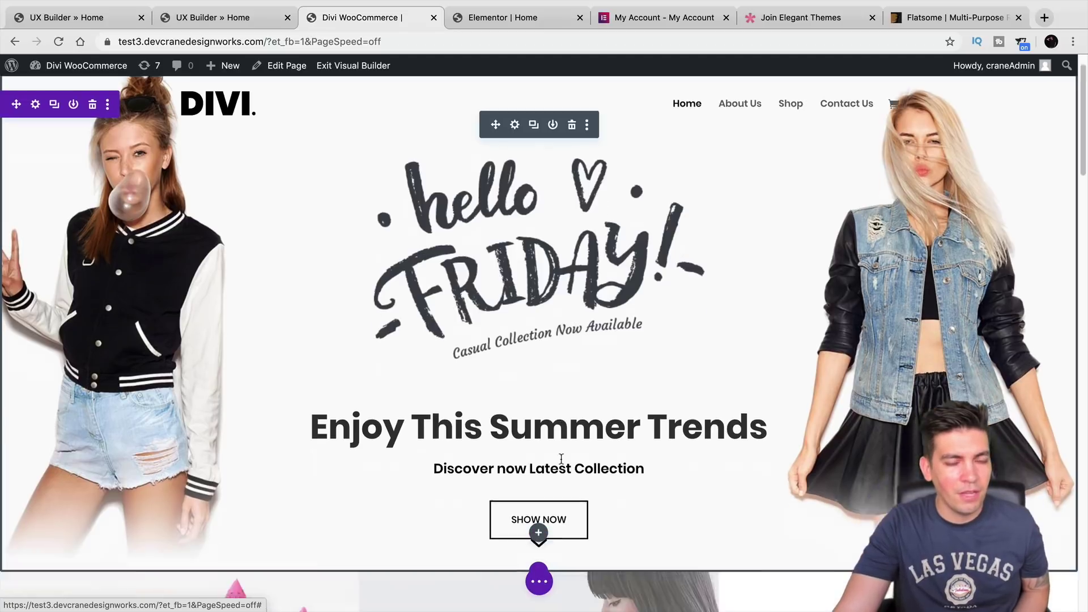
scroll(563, 462, "down", 10)
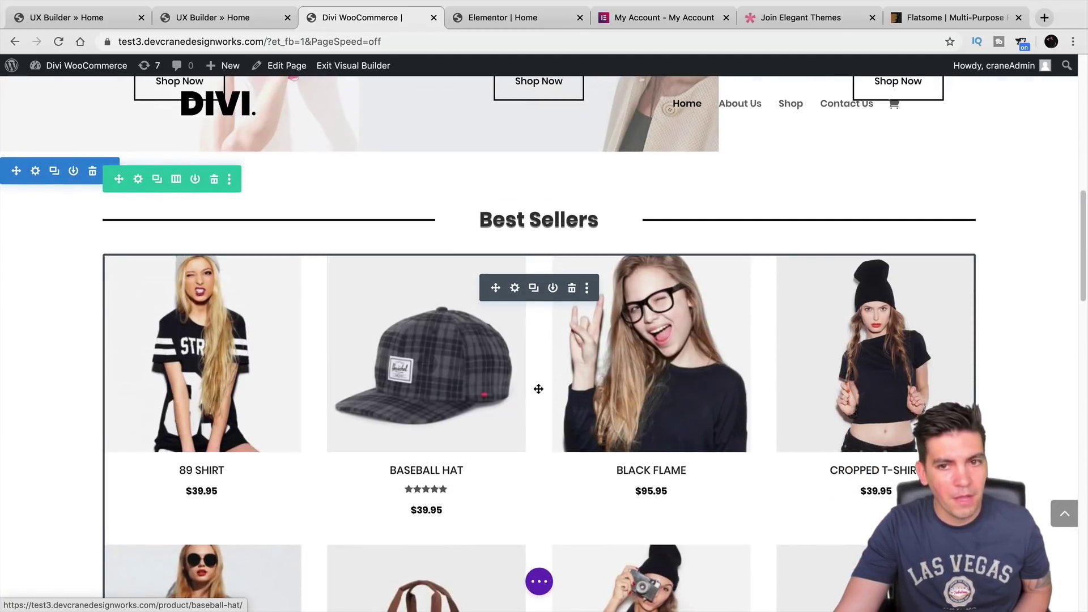
scroll(444, 397, "up", 3)
left_click(347, 66)
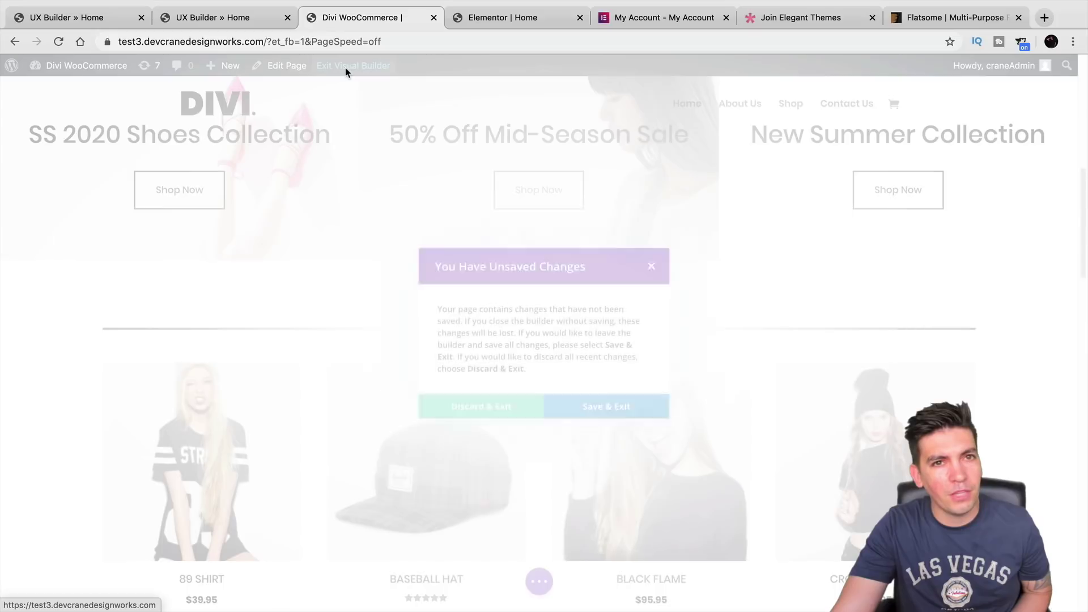
left_click(617, 413)
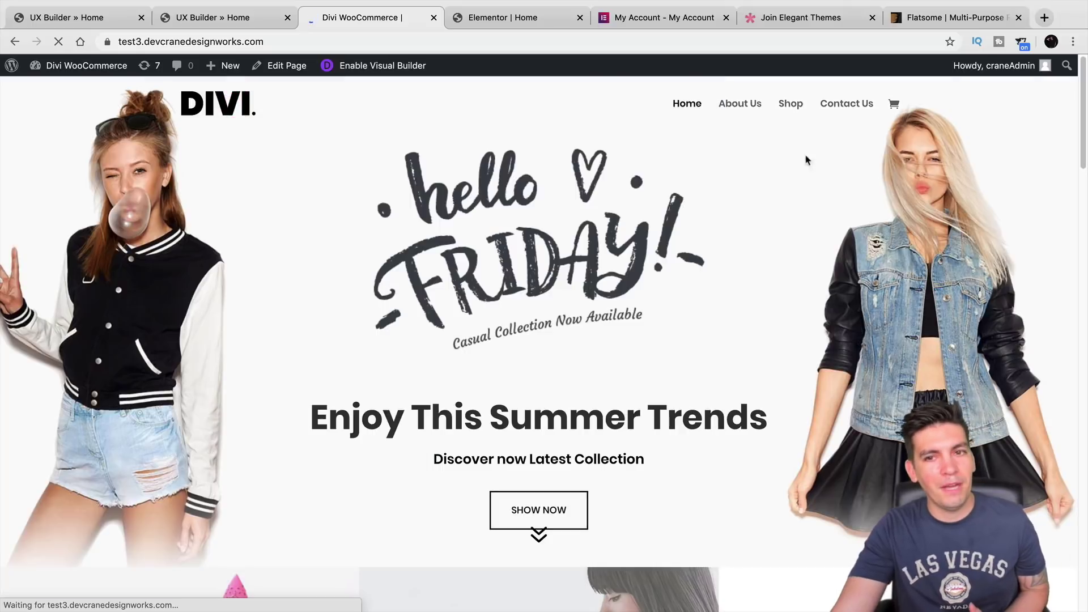
Open the Divi store's shop page, open the ASDASDASD product and add it to the cart.
left_click(789, 104)
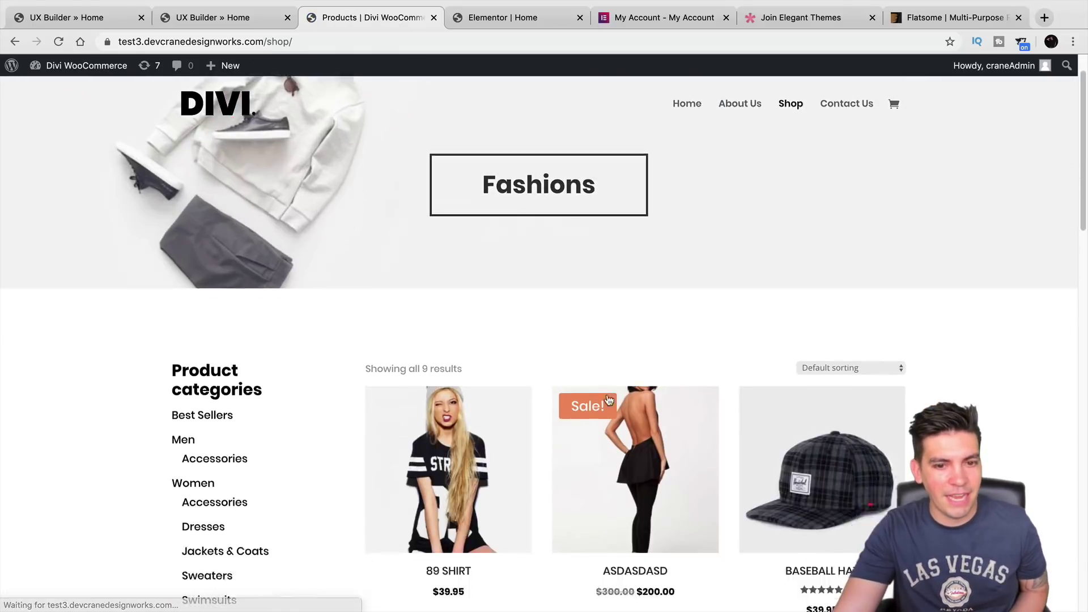
scroll(669, 261, "down", 4)
left_click(629, 241)
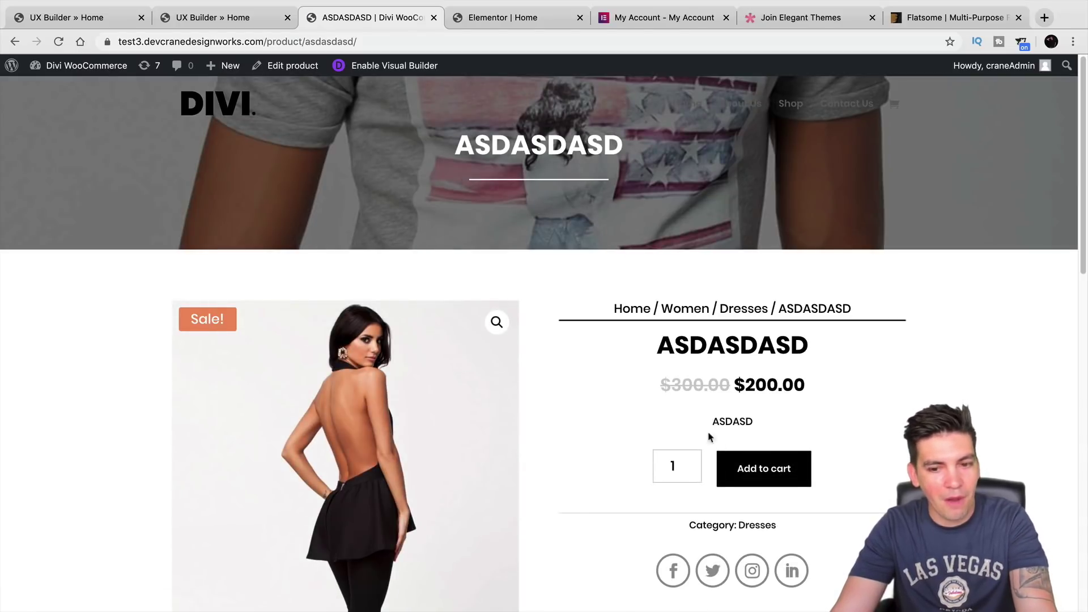
left_click(766, 468)
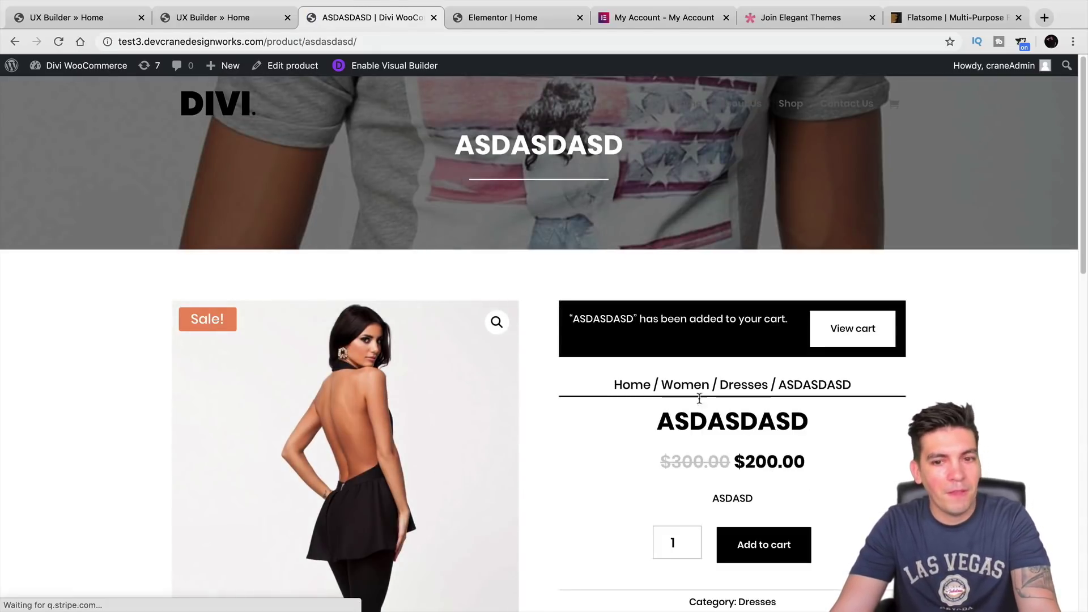
Go back to the Divi shop page, look over its upper part and return to the store's home page.
left_click(13, 41)
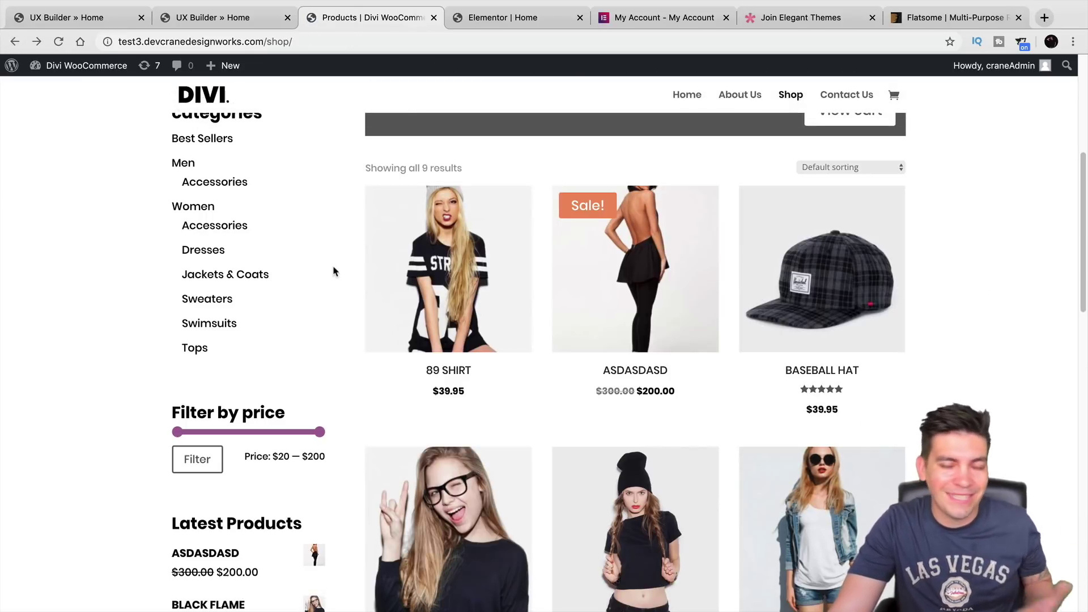
scroll(337, 389, "up", 6)
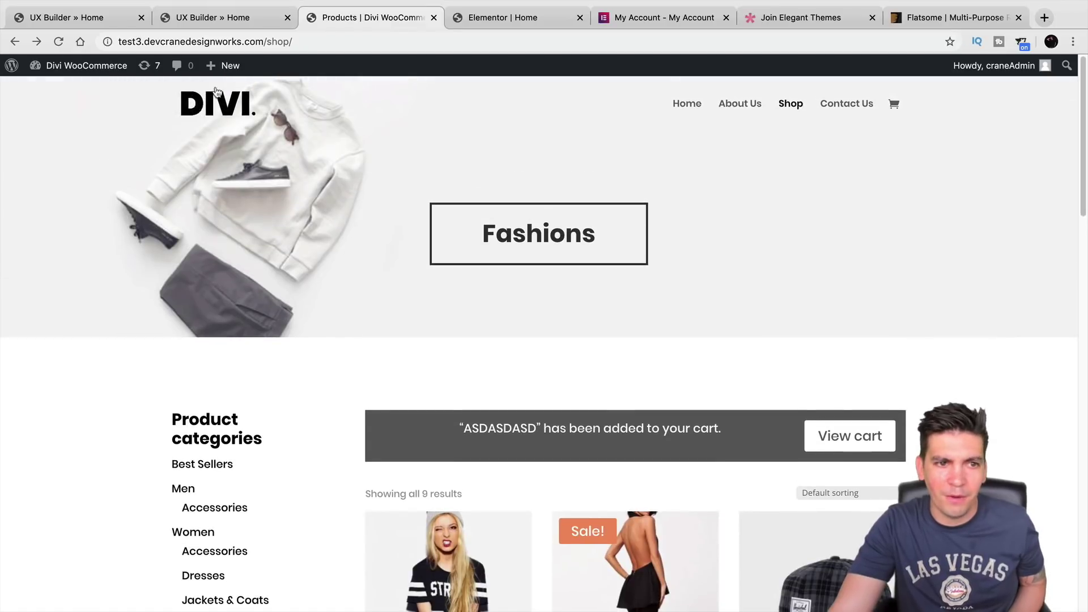
left_click(249, 95)
Look over the Elementor page's product list, promotional image boxes and service icons down to the Special Edition banner.
left_click(488, 18)
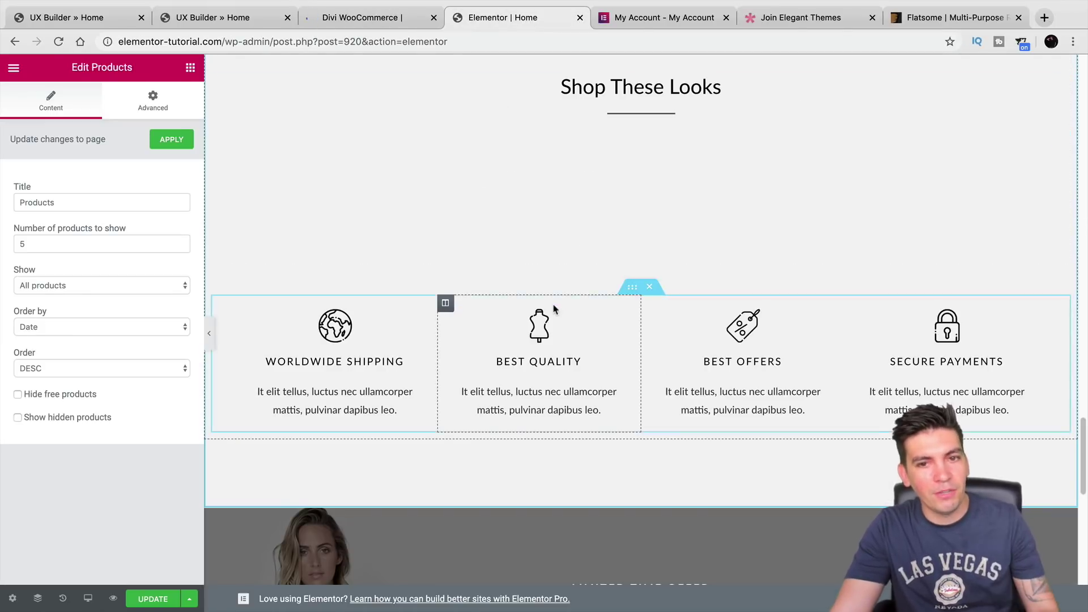
scroll(615, 459, "up", 8)
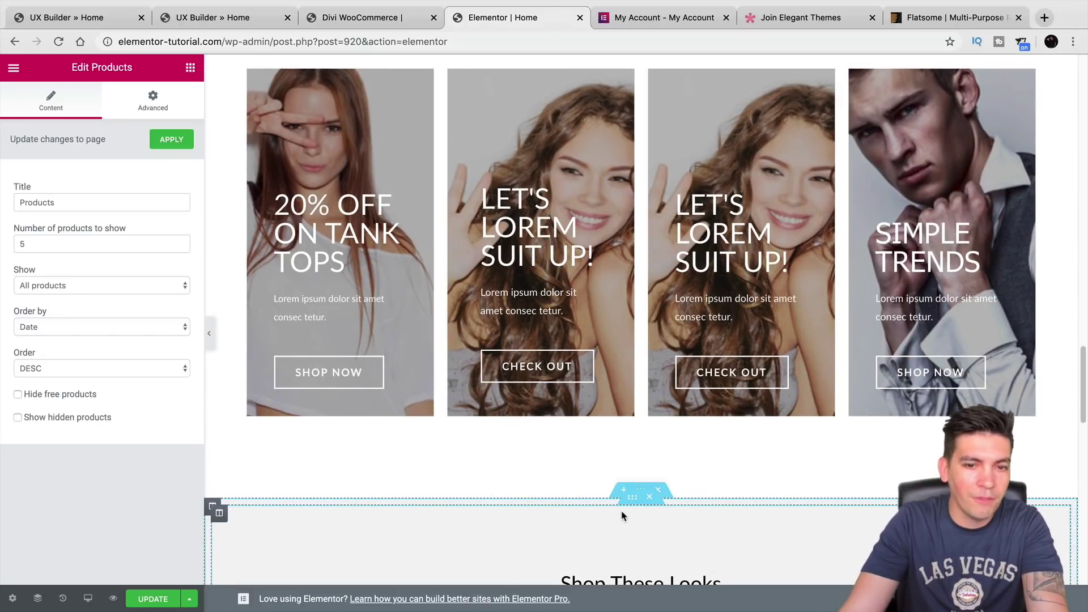
scroll(622, 515, "up", 10)
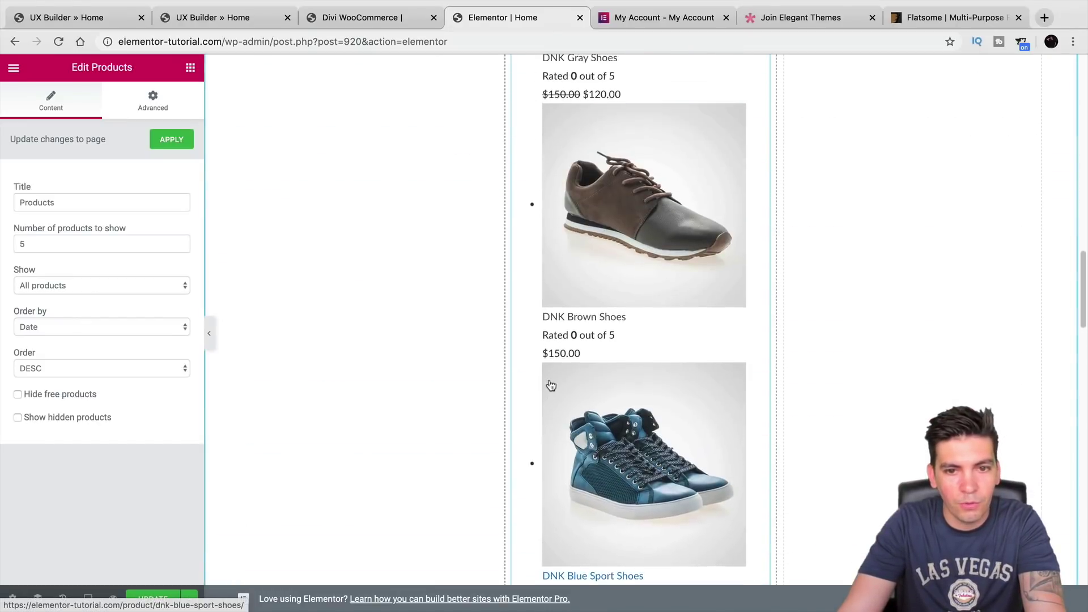
scroll(550, 386, "down", 10)
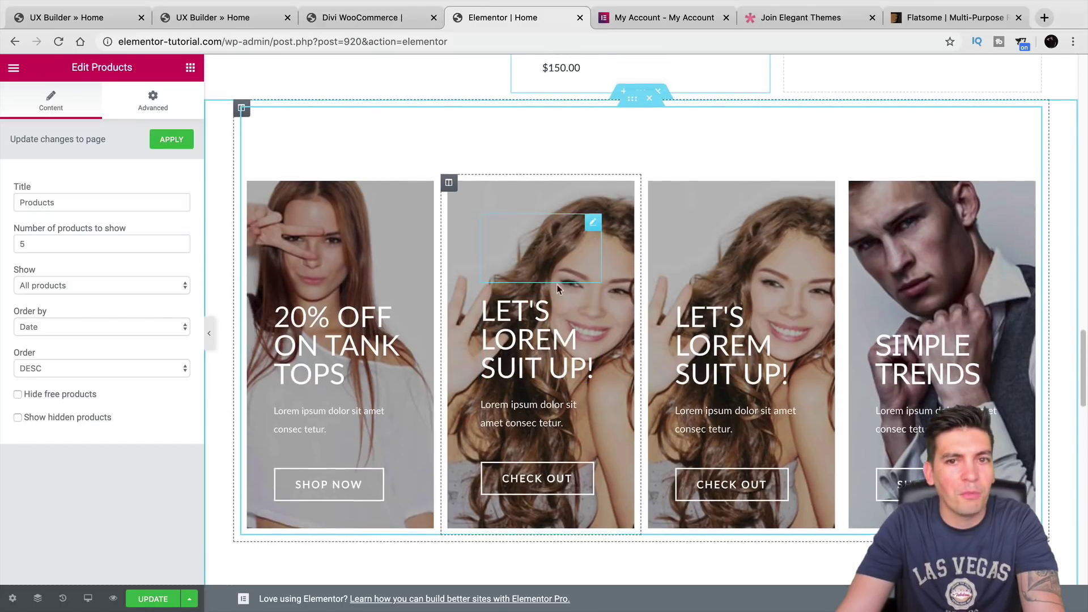
scroll(557, 289, "down", 10)
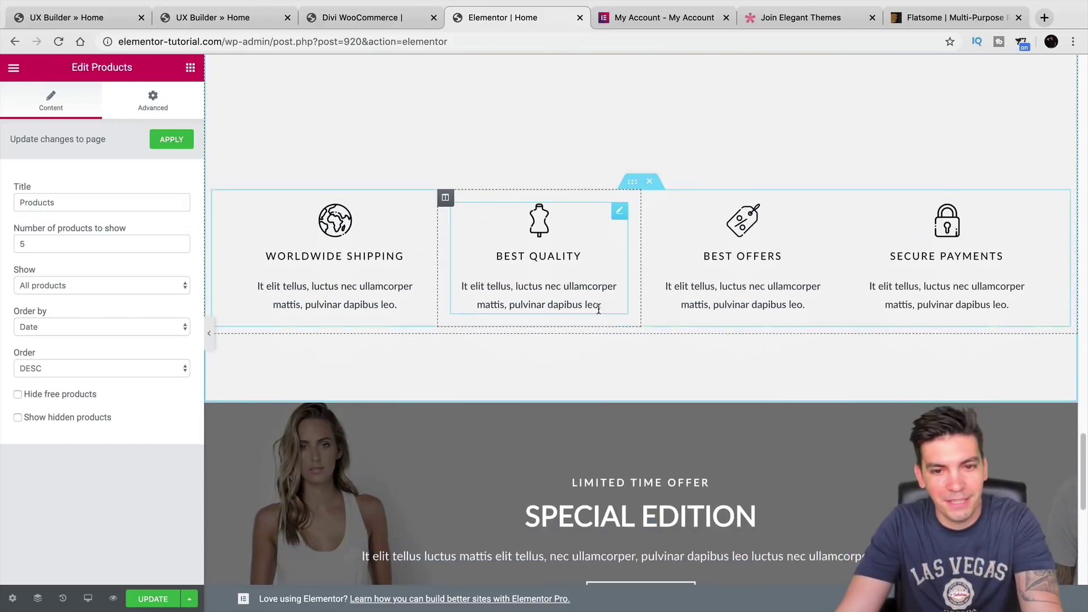
scroll(598, 309, "down", 4)
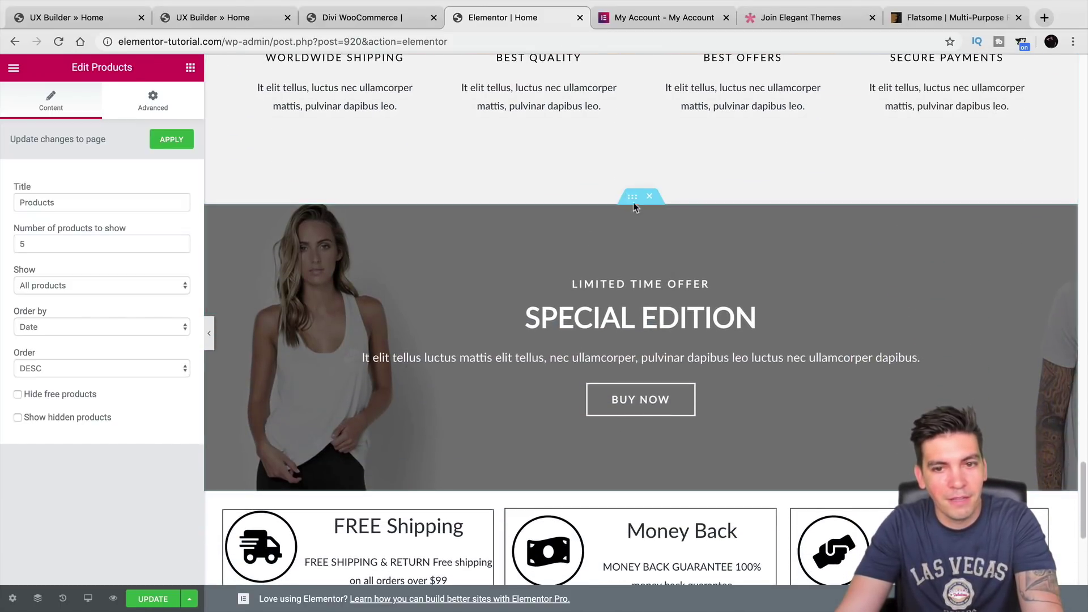
Open the advanced settings of the Special Edition inner section and raise its linked padding to 117 px.
left_click(634, 198)
left_click(168, 102)
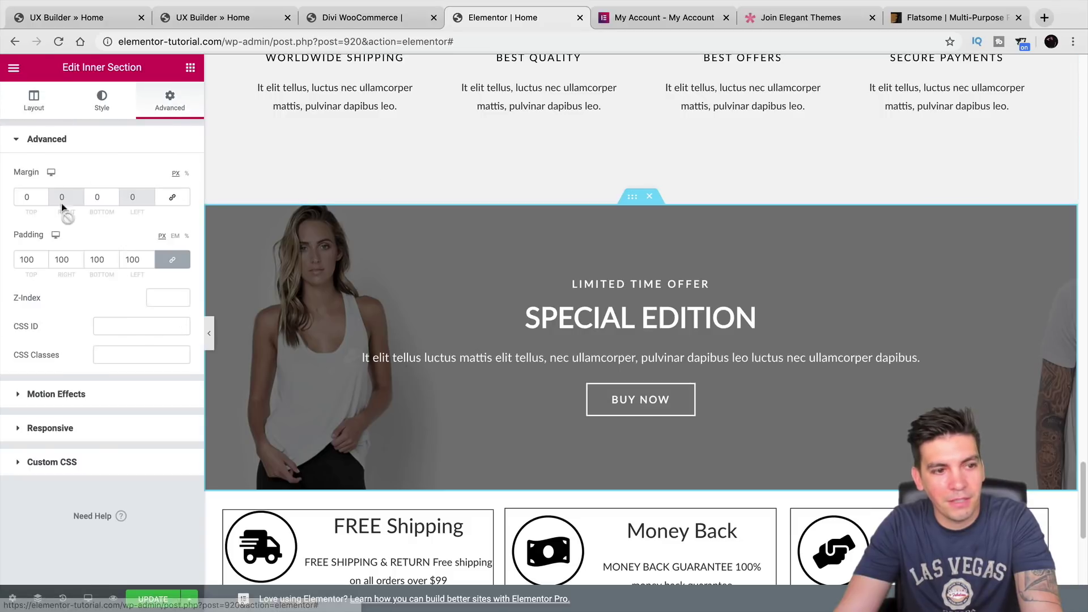
left_click(43, 259)
key("Up")
key("Up")
key("Up")
key("Up")
key("Up")
key("Up")
key("Up")
key("Up")
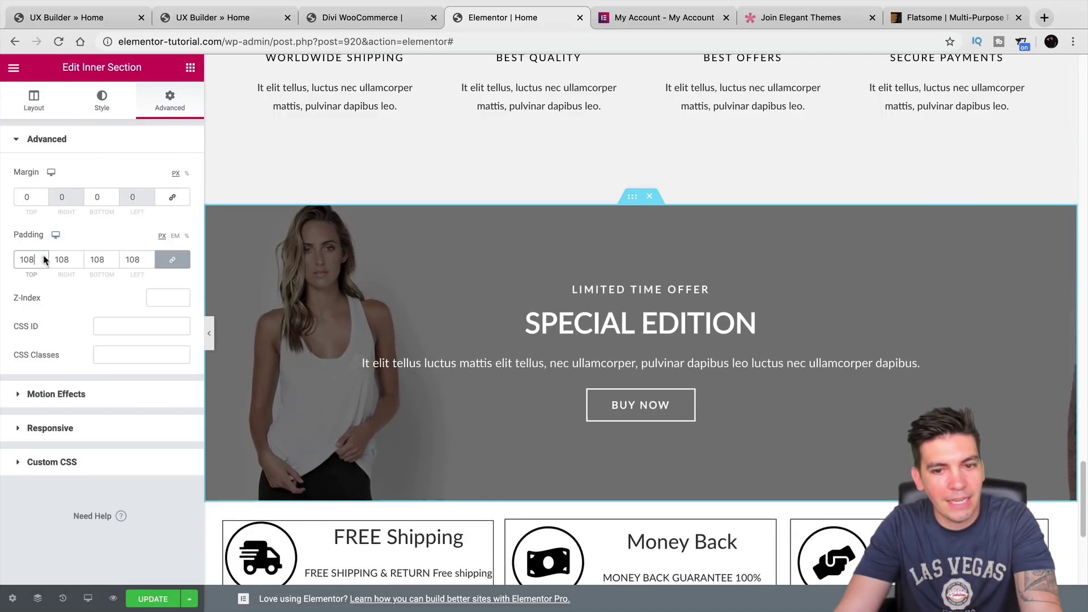
key("Up")
key("Up")
key("Up")
key("Up")
key("Up")
key("Up")
key("Up")
key("Up")
key("Up")
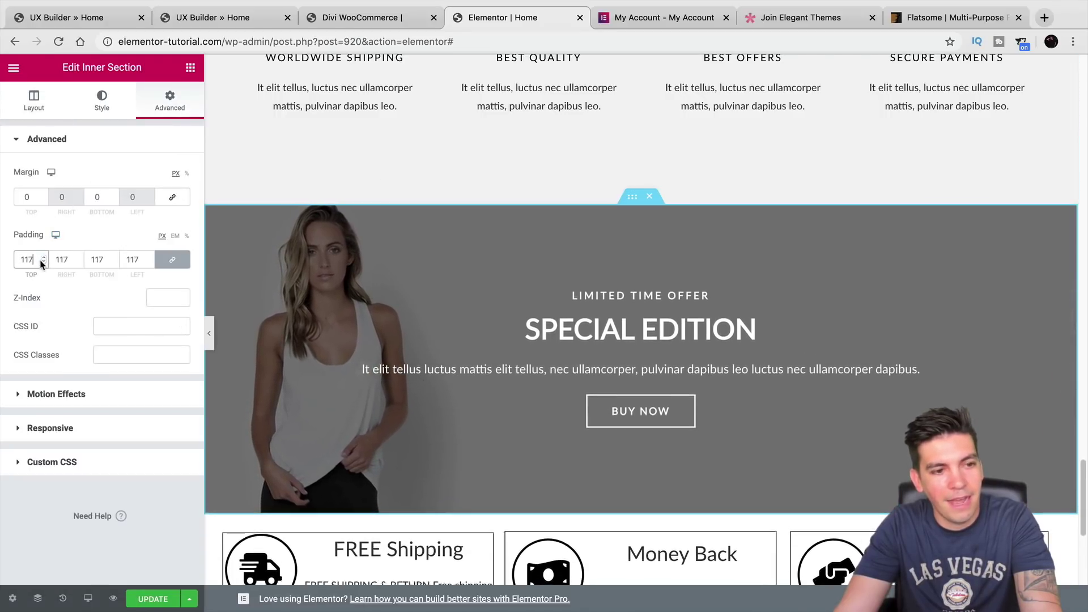
Lower the Special Edition section's linked padding to 100 px on all sides.
key("Down")
key("Down")
key("Down")
key("Down")
key("Down")
key("Down")
key("Down")
key("Down")
key("Down")
key("Down")
key("Down")
key("Down")
key("Down")
key("Down")
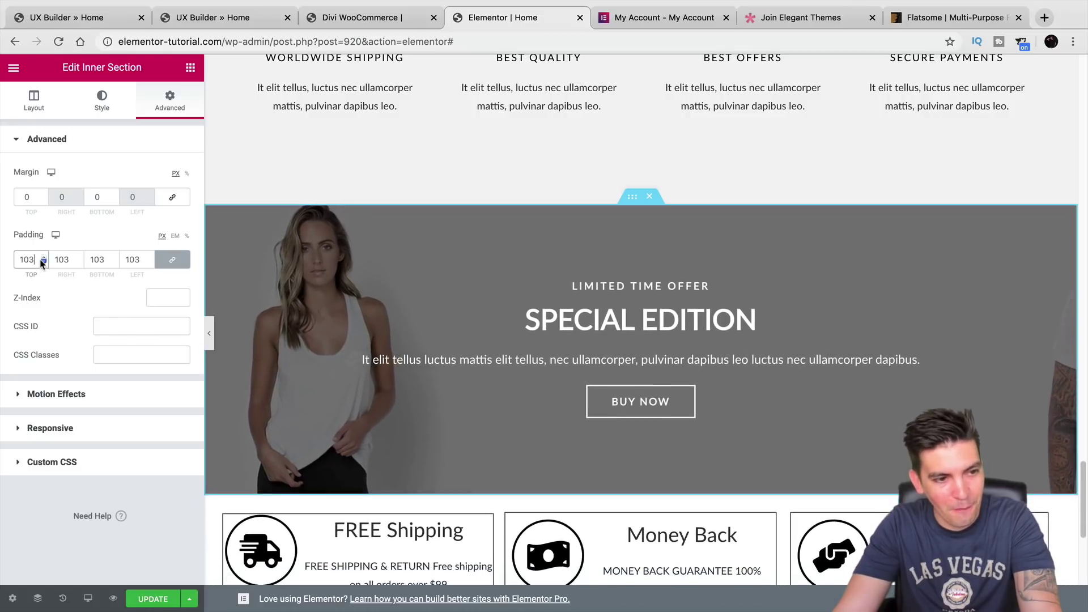
key("Down")
key("Down")
key("Down")
Unlink the Special Edition section's padding sides, try a top padding of 110 px, and cut the top value down to 1 px.
left_click(173, 259)
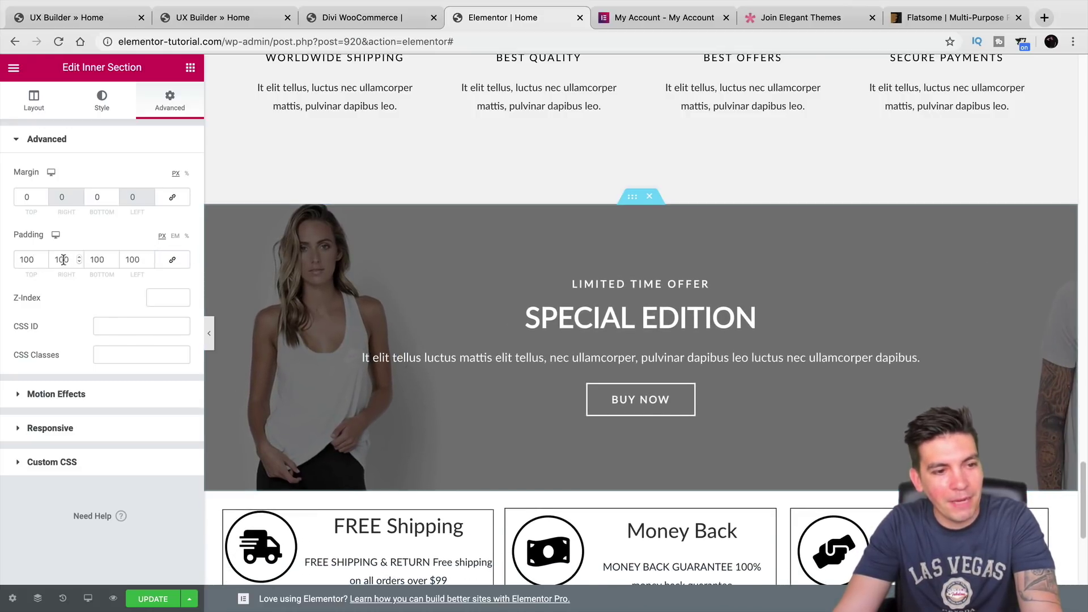
double_click(27, 259)
type("110")
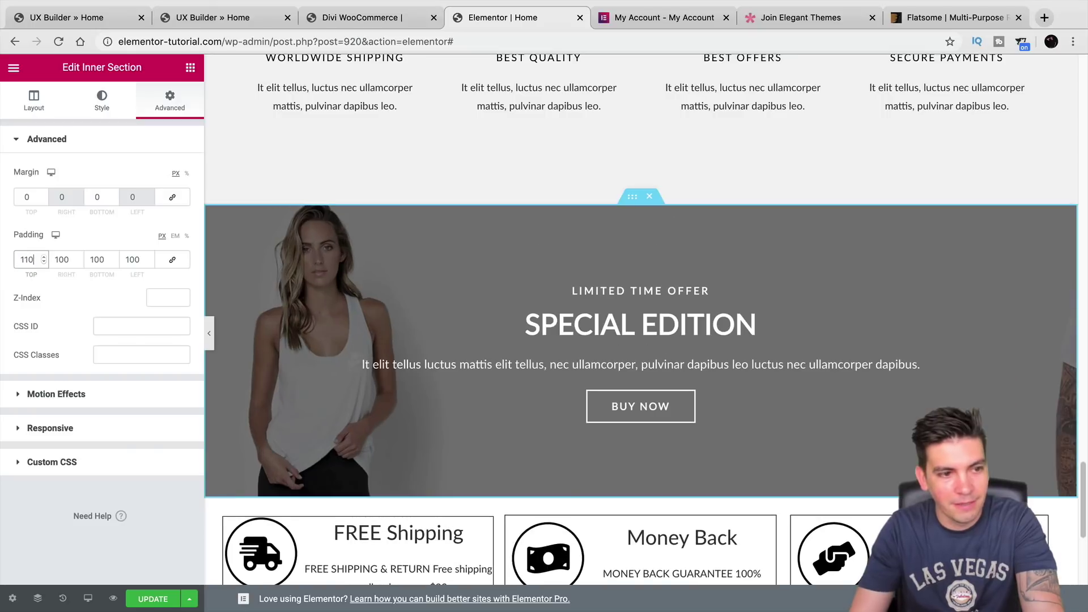
type("120")
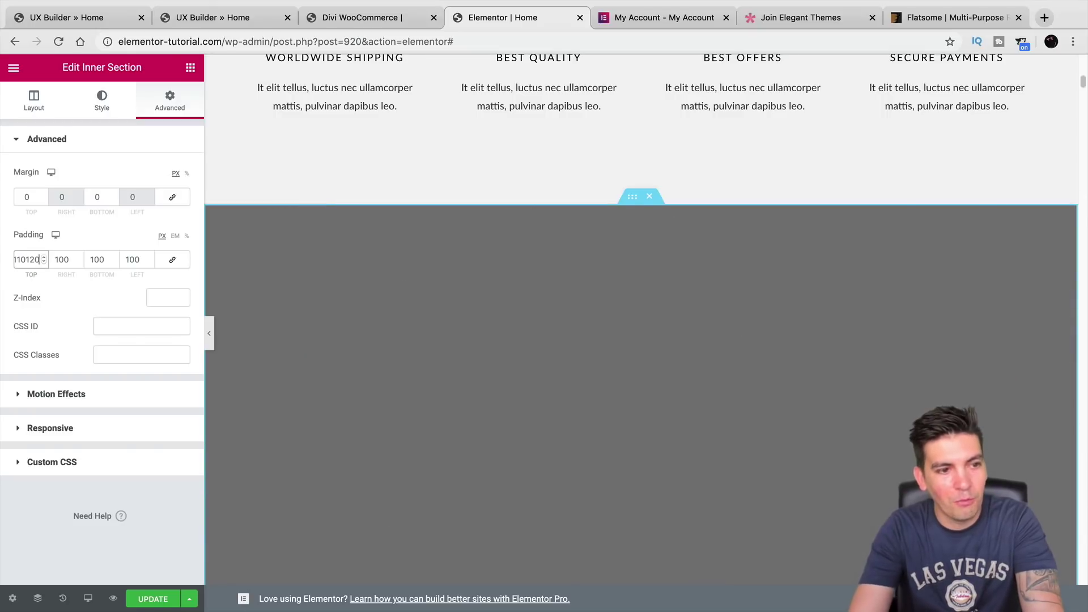
key("BackSpace")
key("BackSpace")
key("BackSpace")
Compare the Divi home page, the Flatsome Products element in the UX Builder and the Elementor page by switching between them.
left_click(338, 16)
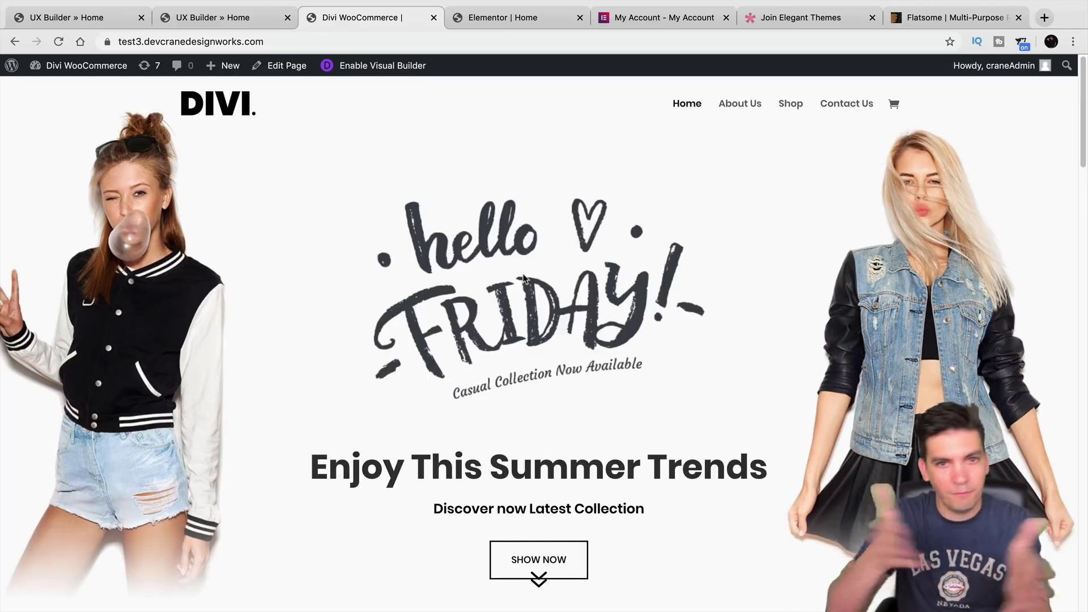
left_click(256, 19)
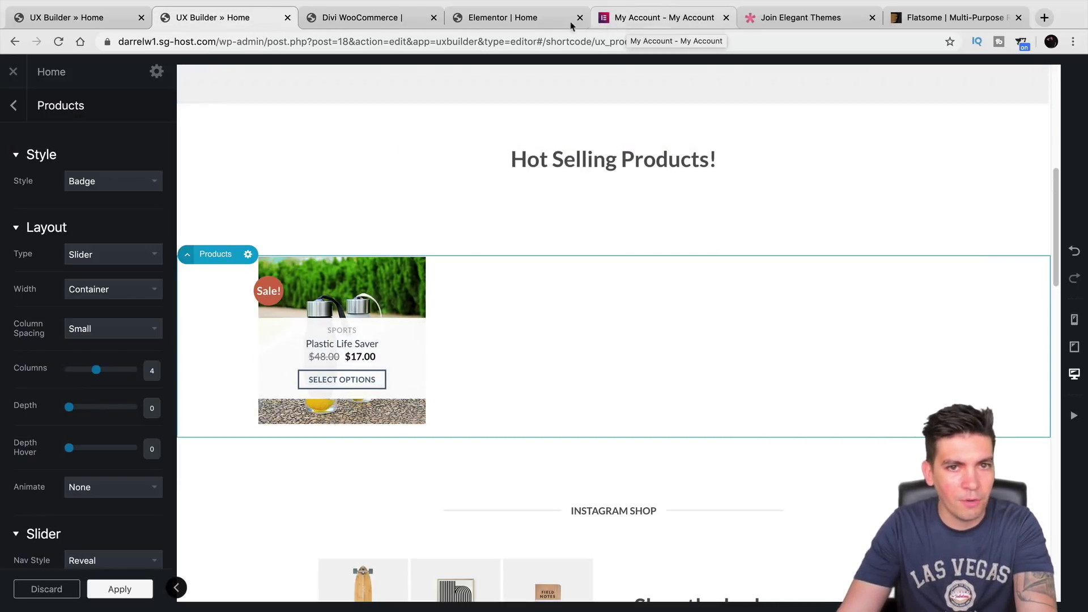
left_click(526, 22)
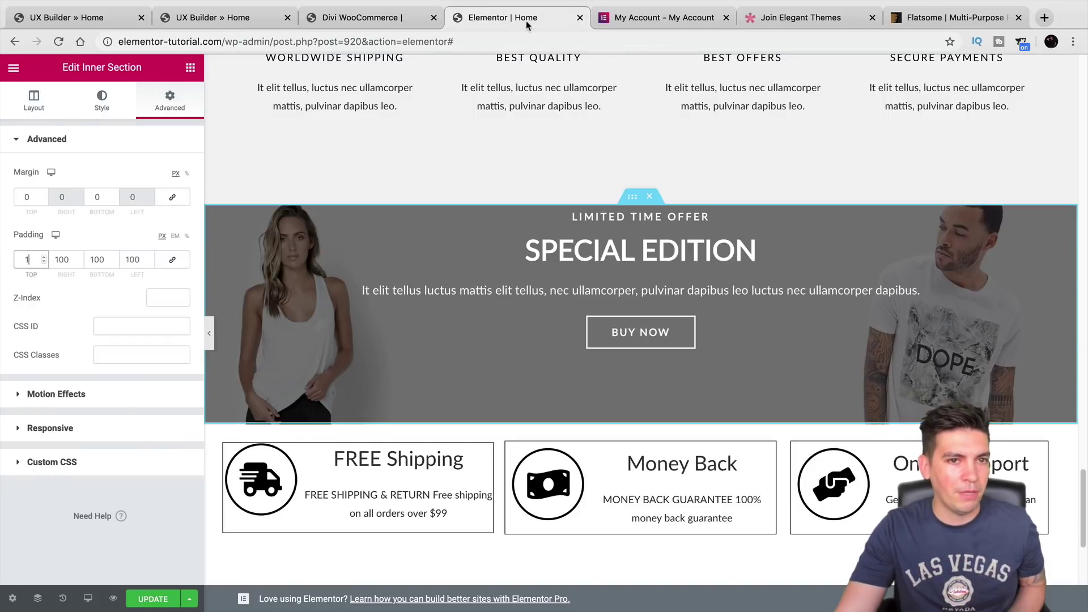
left_click(376, 25)
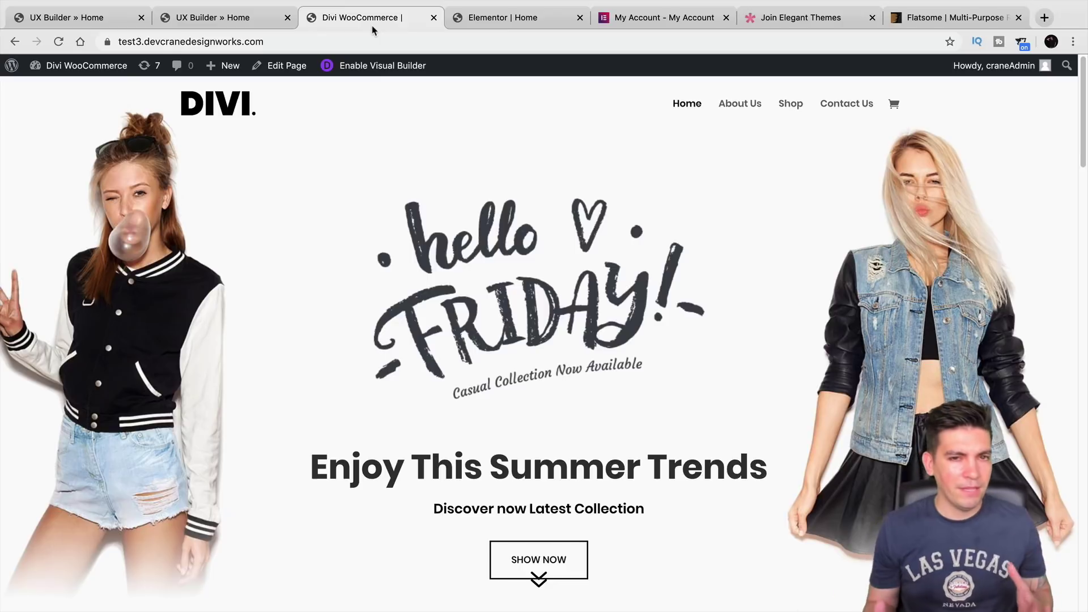
left_click(245, 22)
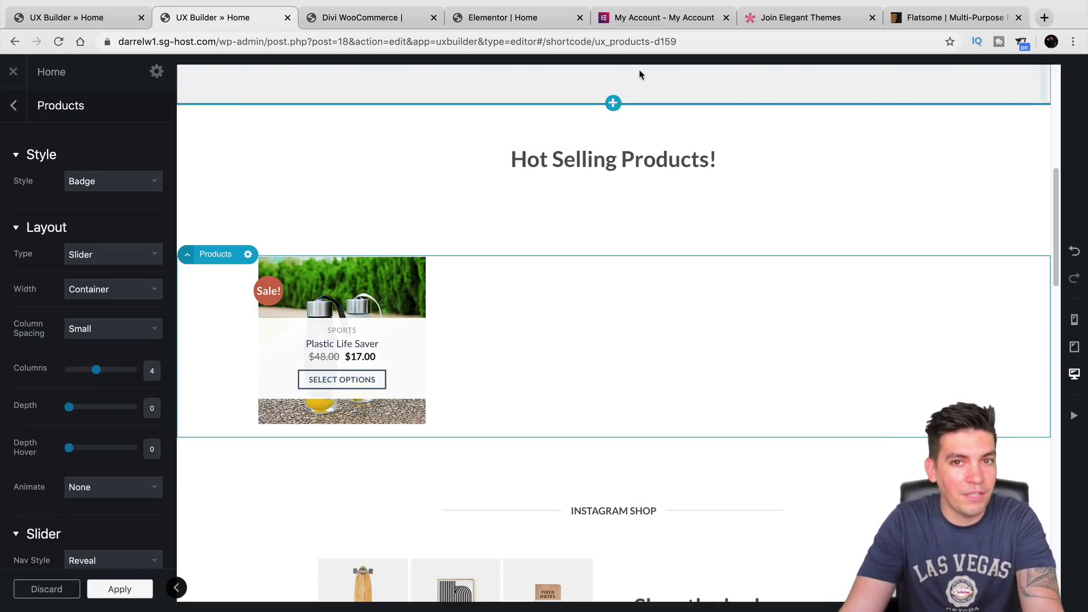
Switch to the Elementor account page, go to the Elementor home page and open the pricing plans.
left_click(662, 26)
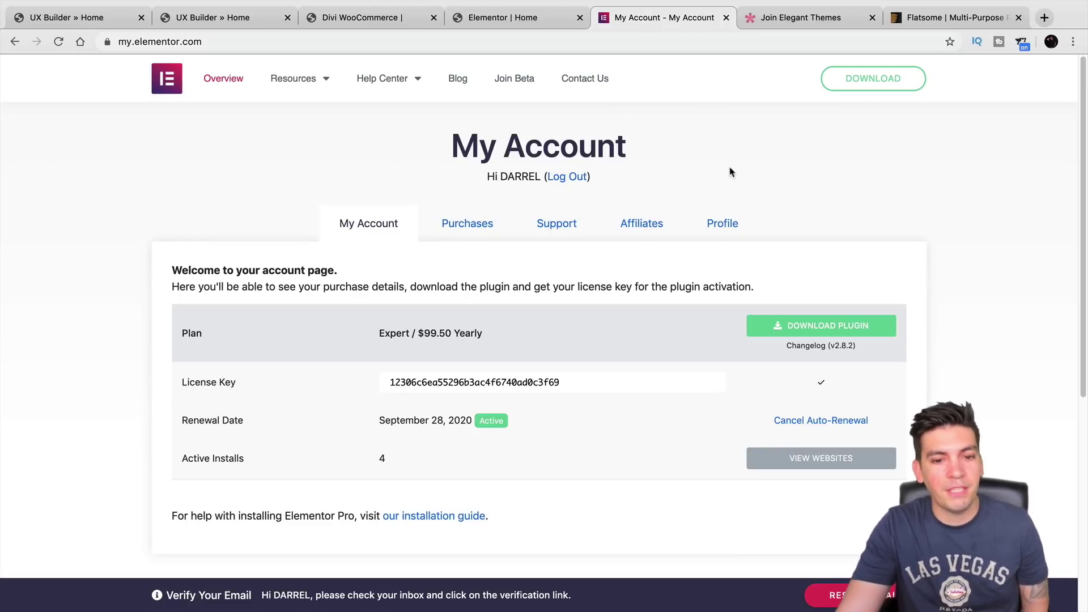
left_click(171, 83)
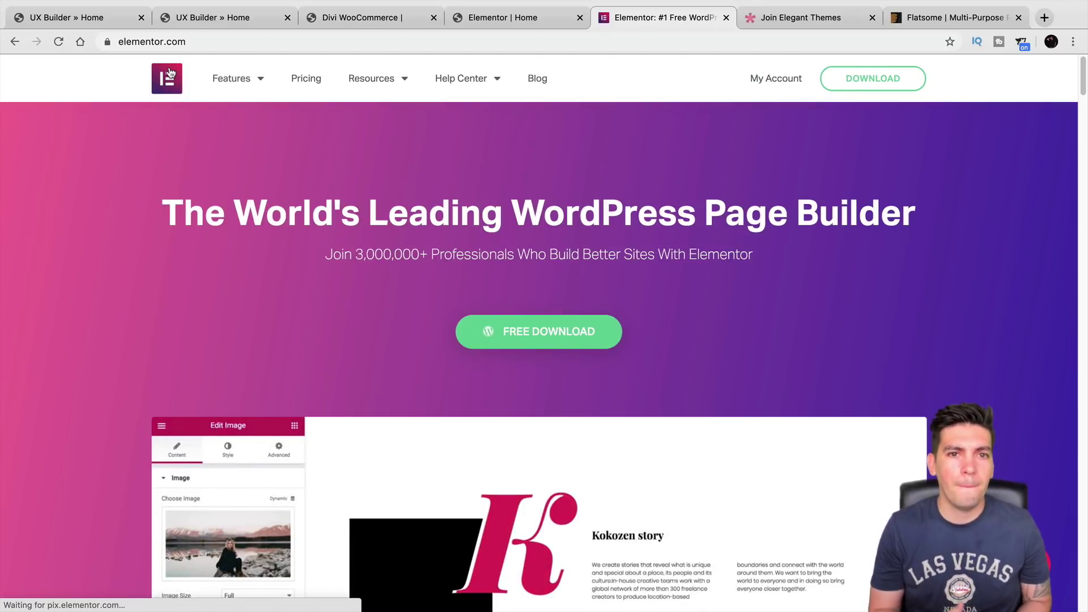
left_click(305, 80)
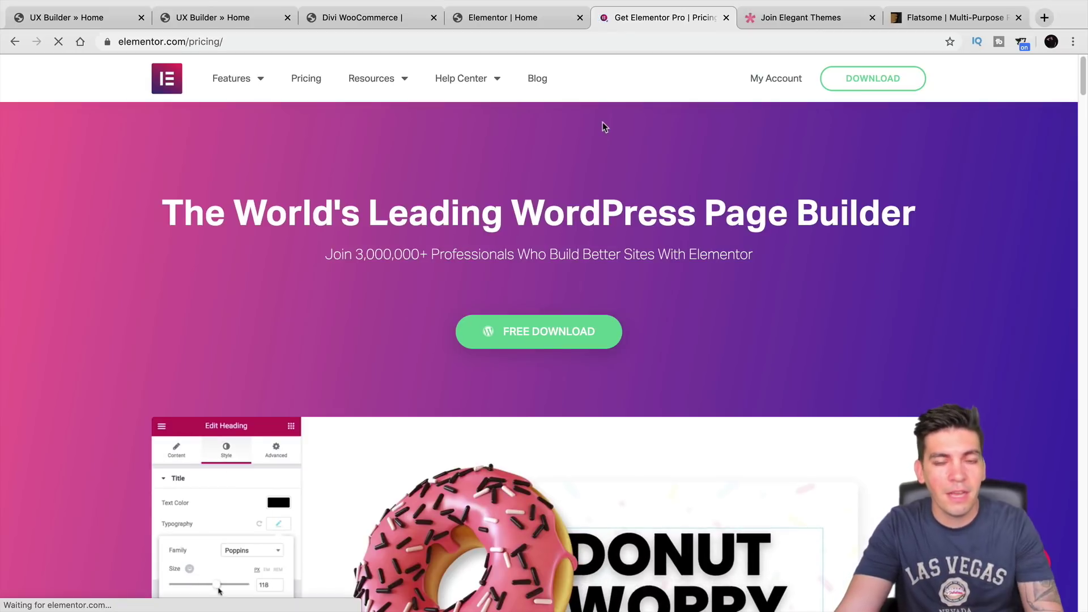
scroll(757, 306, "down", 4)
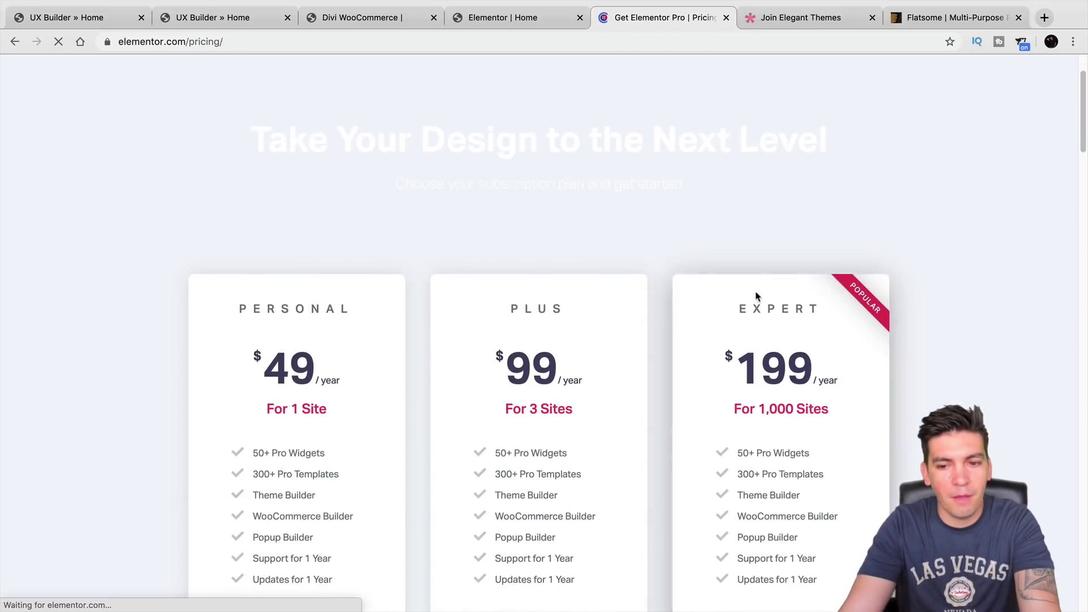
Highlight the Expert plan's yearly price and its "For 1,000 Sites" line on the Elementor pricing page.
left_click_drag(824, 247, 741, 219)
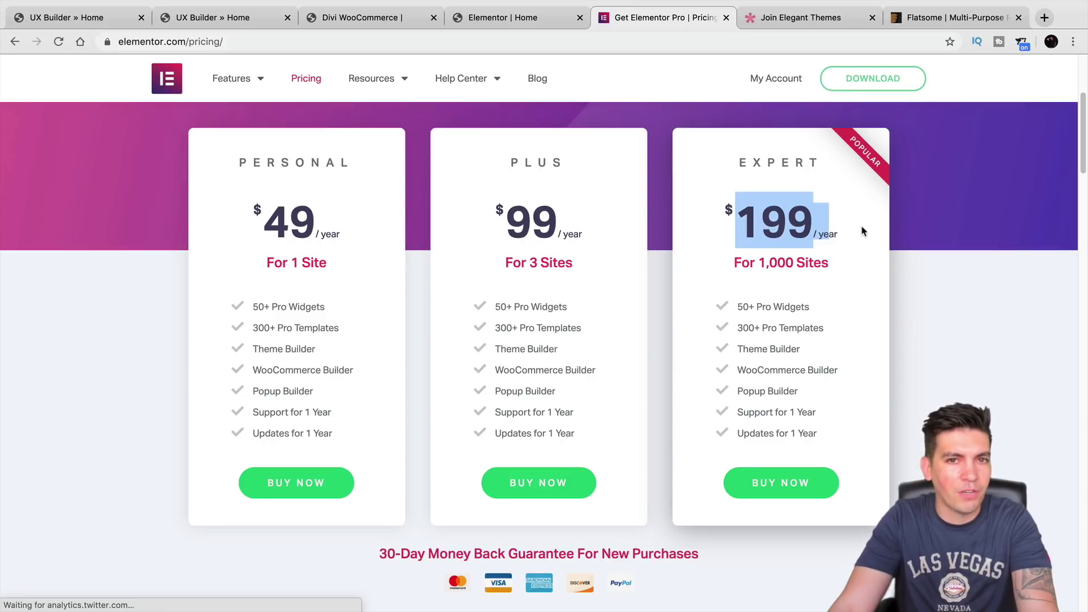
double_click(821, 264)
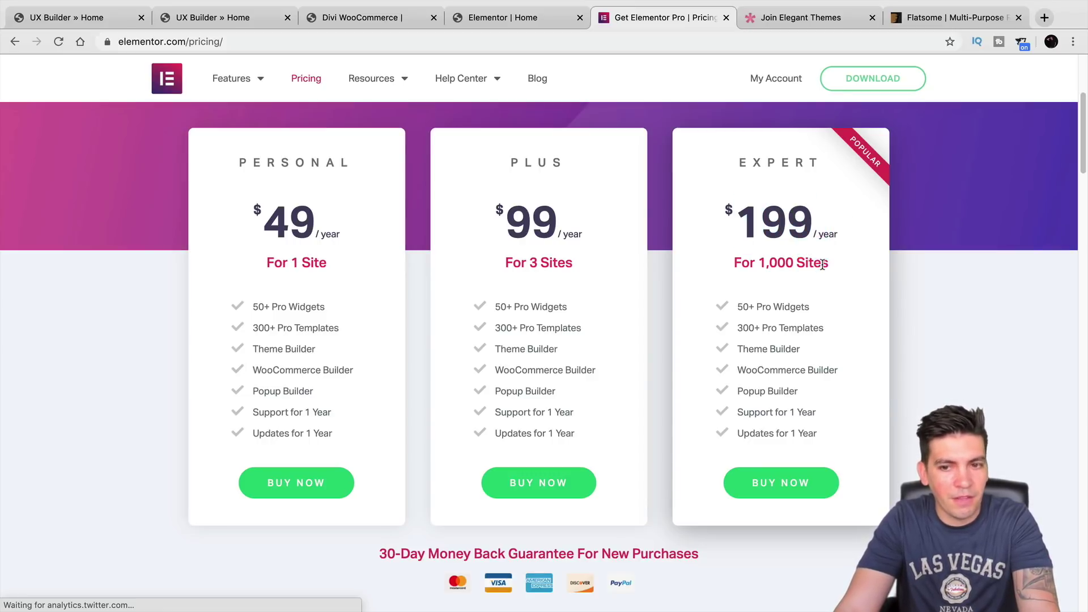
triple_click(822, 264)
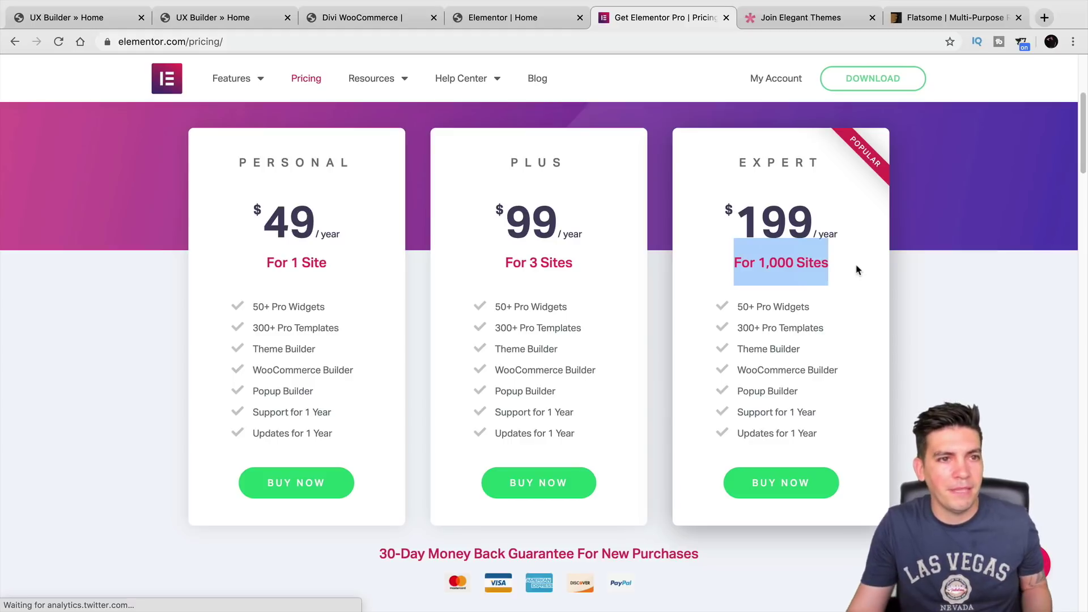
Switch to the Elegant Themes join page and highlight the Lifetime Access plan's heading above its one-time price.
left_click(777, 26)
scroll(858, 261, "down", 1)
scroll(858, 261, "down", 2)
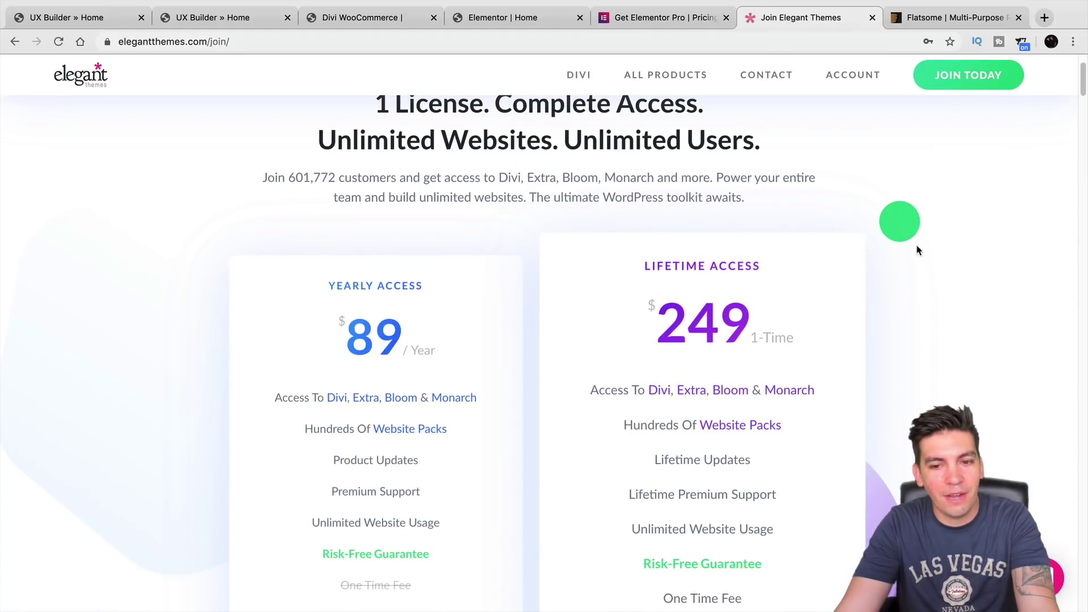
left_click_drag(761, 266, 639, 262)
scroll(695, 264, "down", 1)
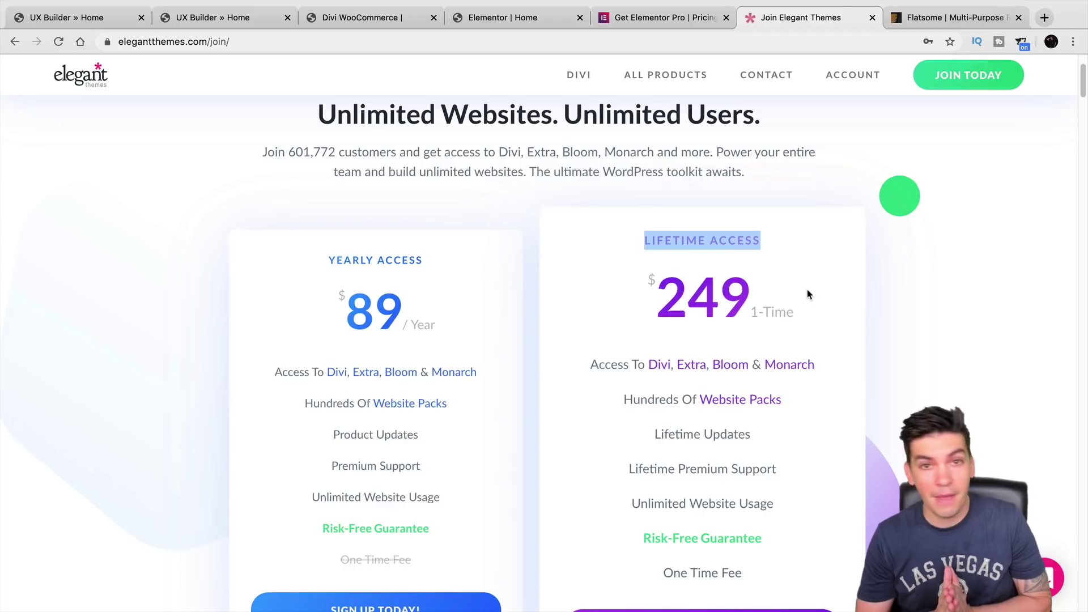
Switch to the Flatsome listing on ThemeForest and examine the price and inclusions of buying a license.
left_click(960, 17)
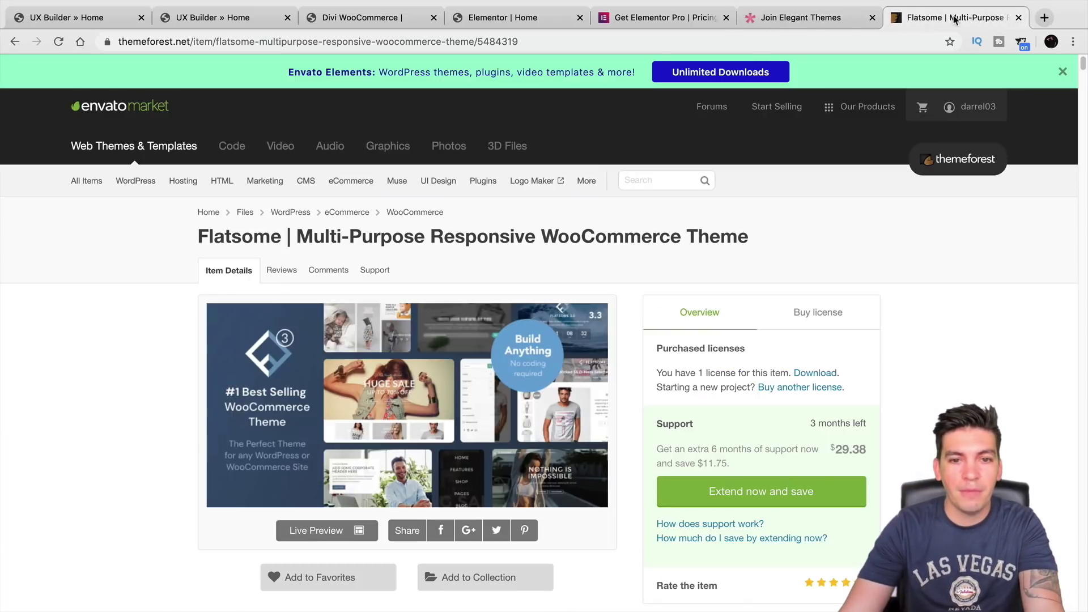
scroll(927, 331, "down", 3)
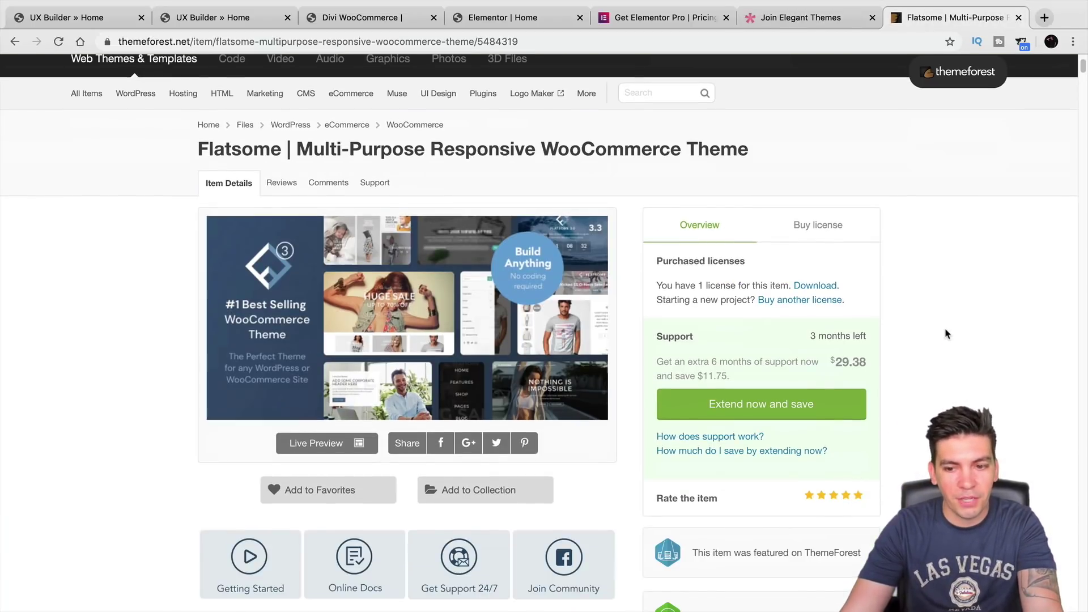
left_click(832, 235)
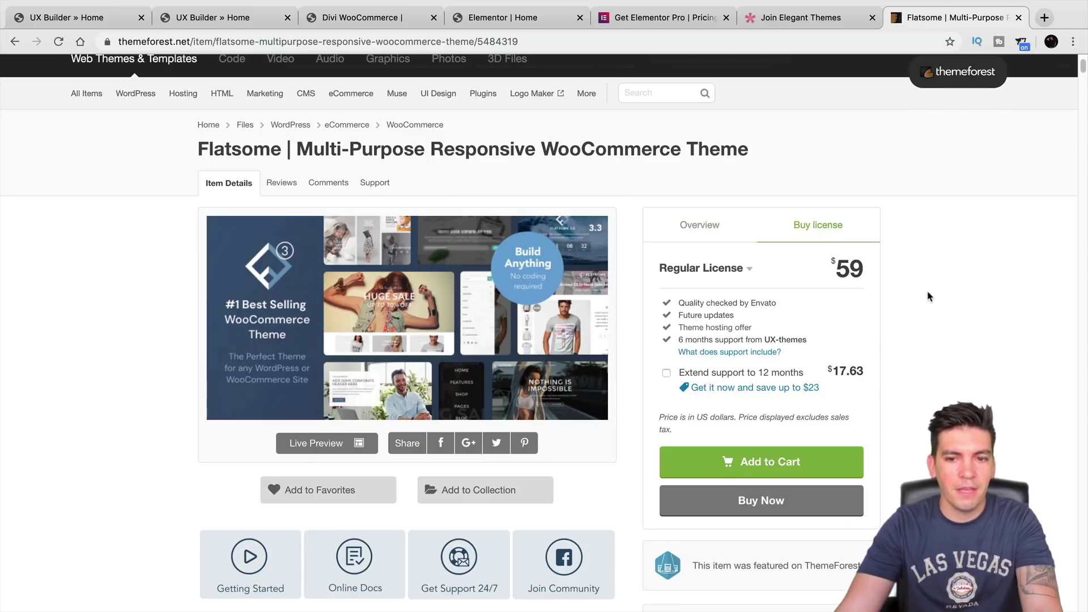
scroll(929, 292, "down", 1)
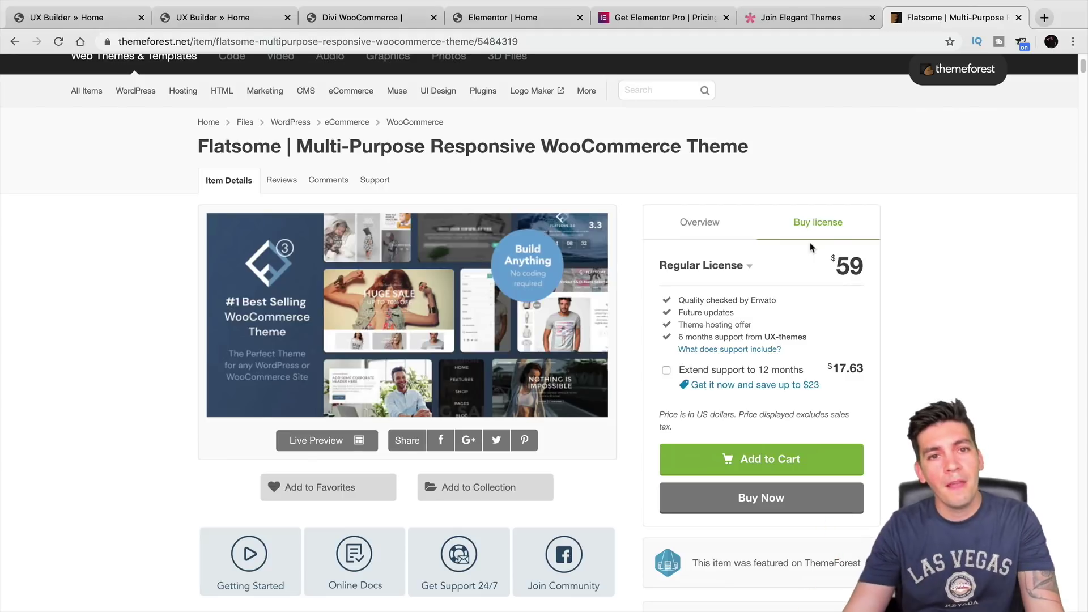
scroll(805, 391, "up", 2)
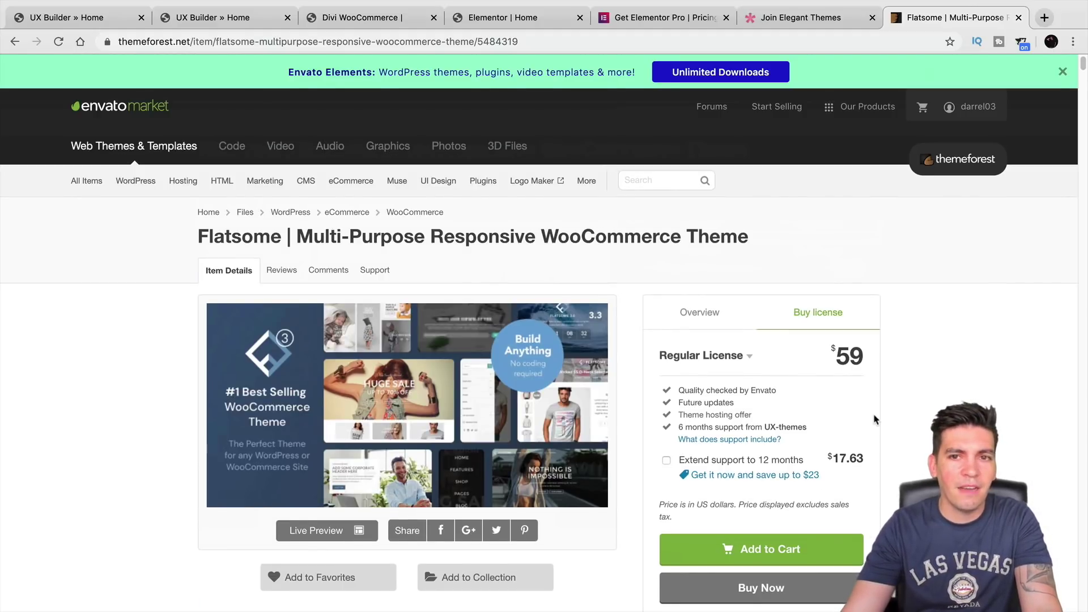
scroll(876, 417, "down", 1)
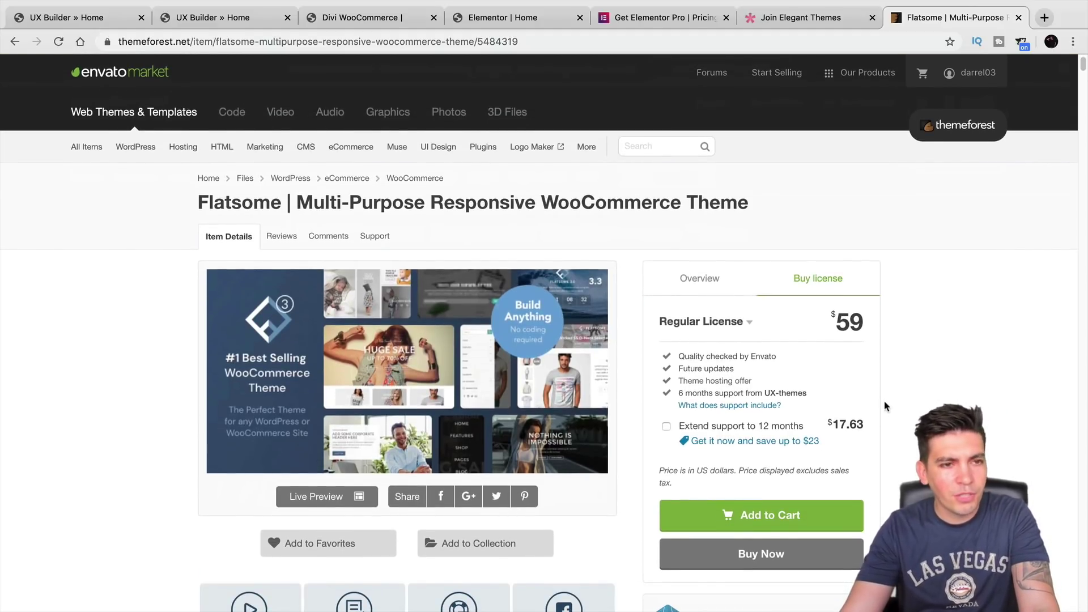
Switch from the browser to the open license text files and dismiss the ScreenFlow update window covering them.
key("super+Tab")
mouse_move(312, 306)
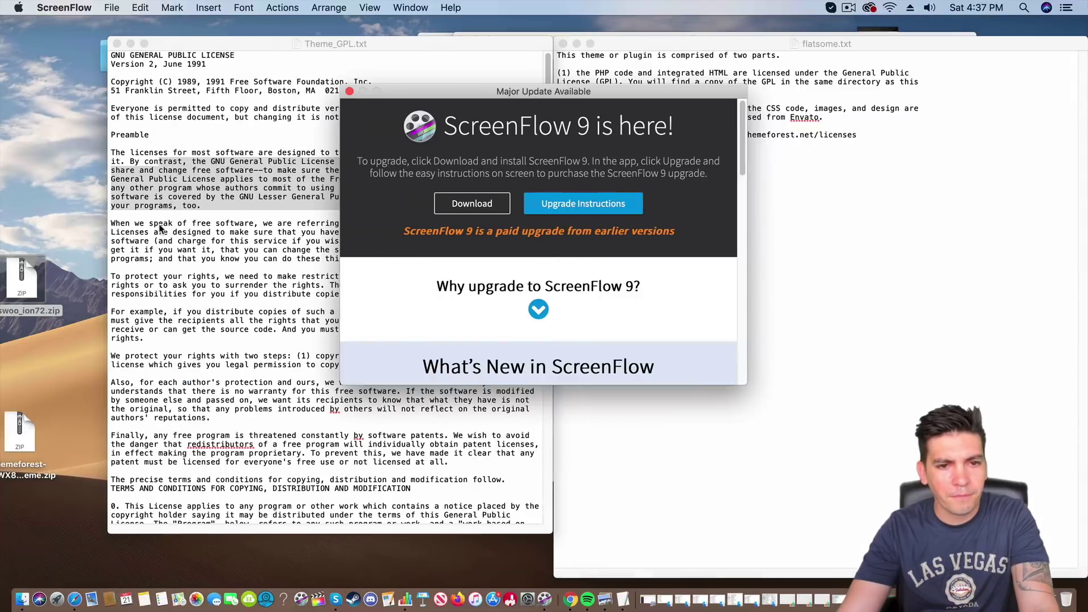
left_click(349, 92)
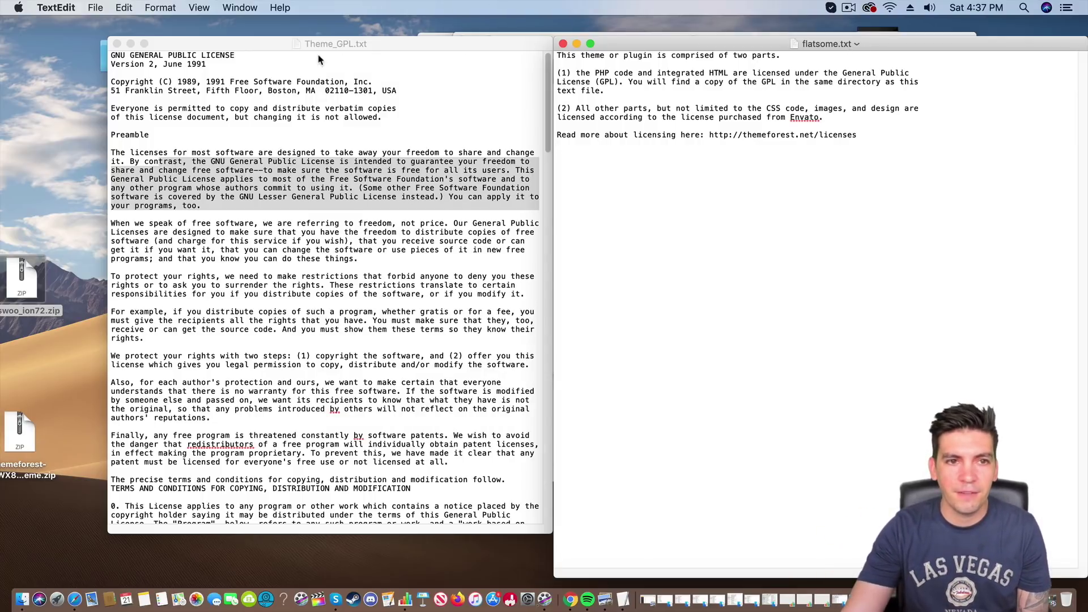
Highlight the freedom passages in Theme_GPL.txt's Preamble and clause (1) about the PHP code and HTML in flatsome.txt.
left_click(328, 69)
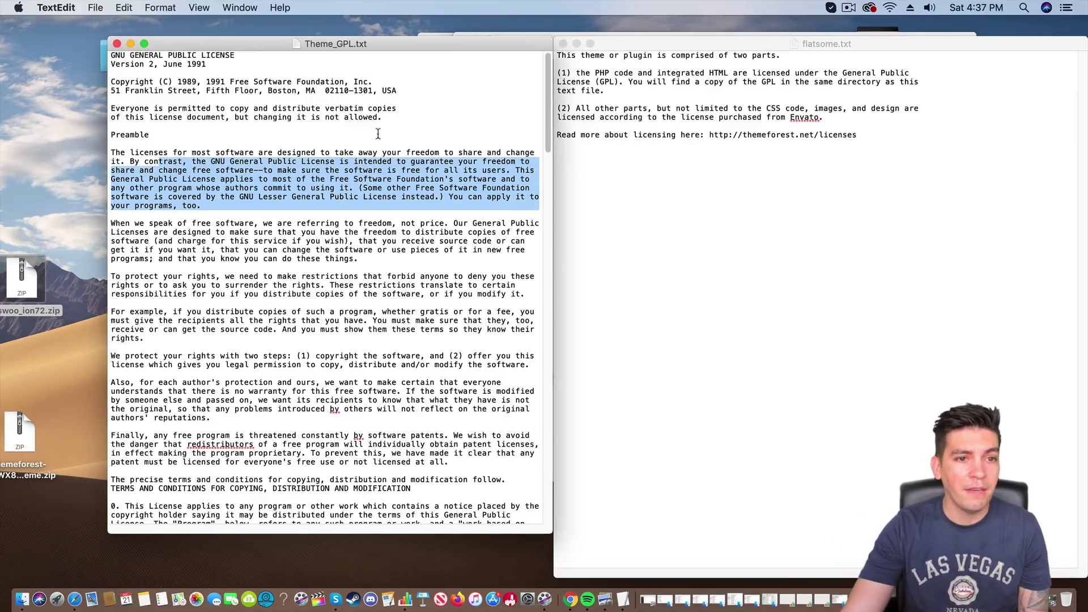
left_click(348, 163)
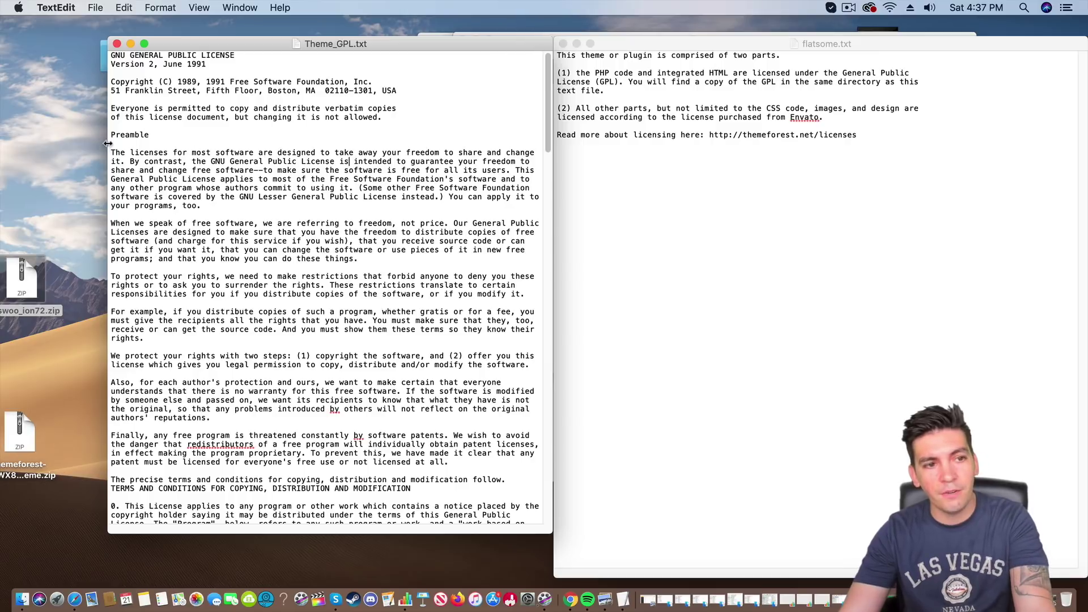
left_click_drag(111, 151, 150, 182)
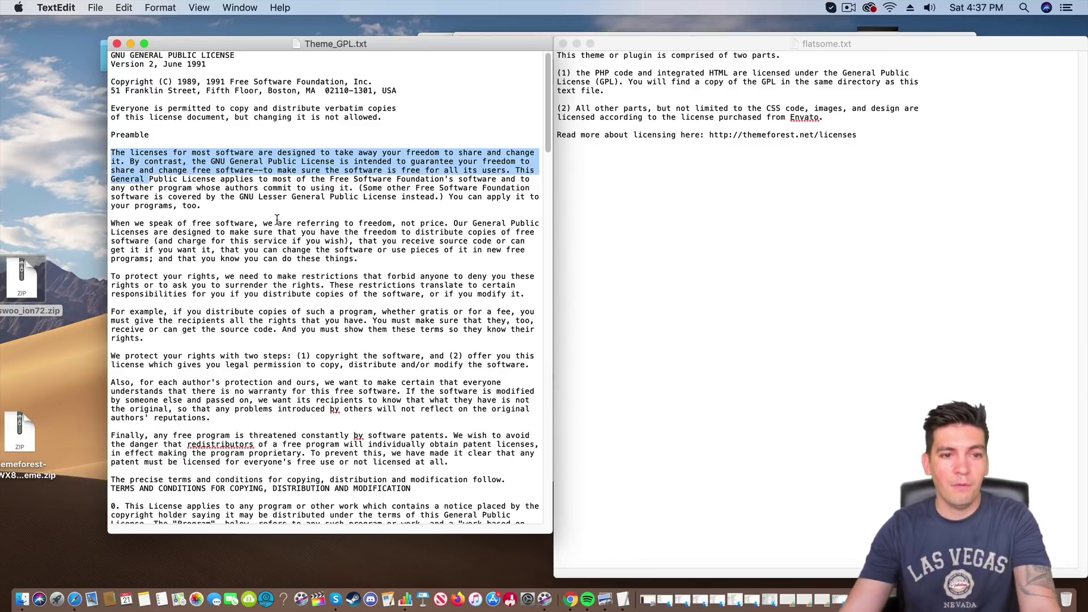
left_click_drag(254, 223, 408, 224)
left_click(715, 181)
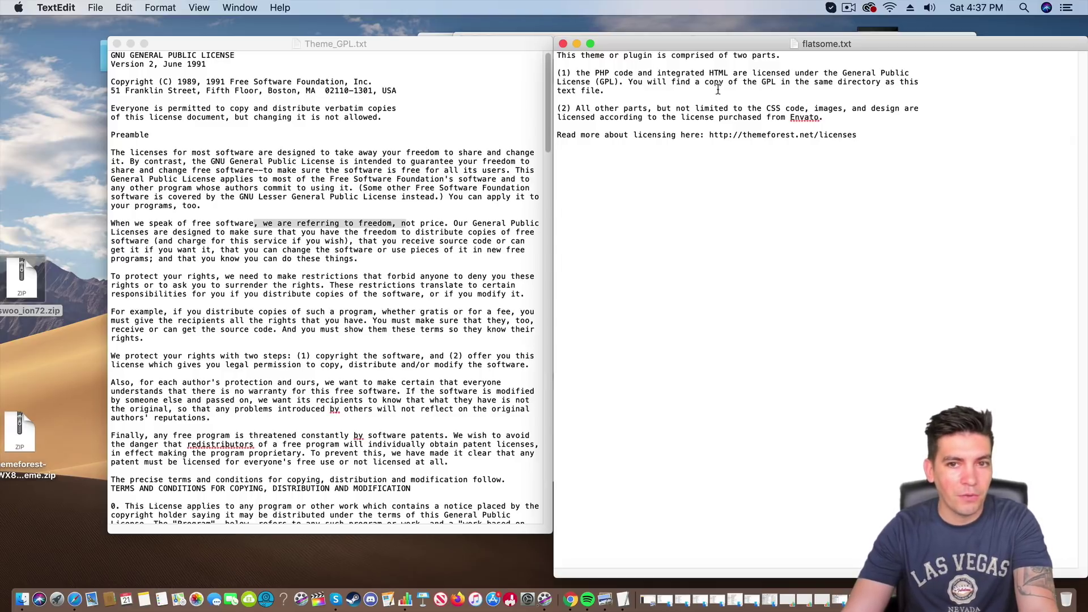
left_click_drag(644, 90, 560, 72)
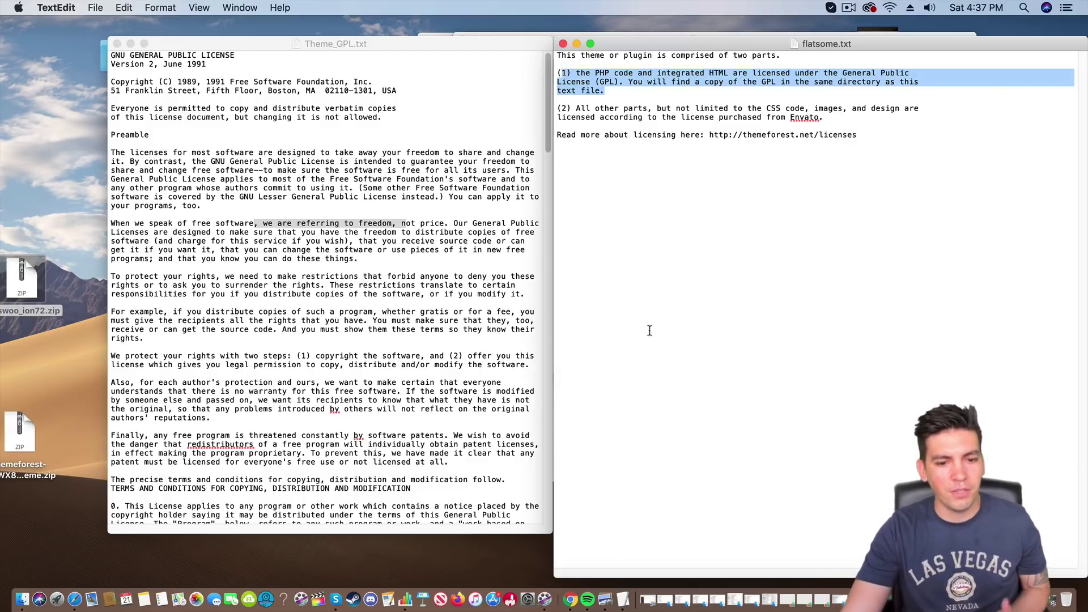
Return to the browser, glance at the Elementor page and go back to the Flatsome listing on ThemeForest.
left_click(572, 597)
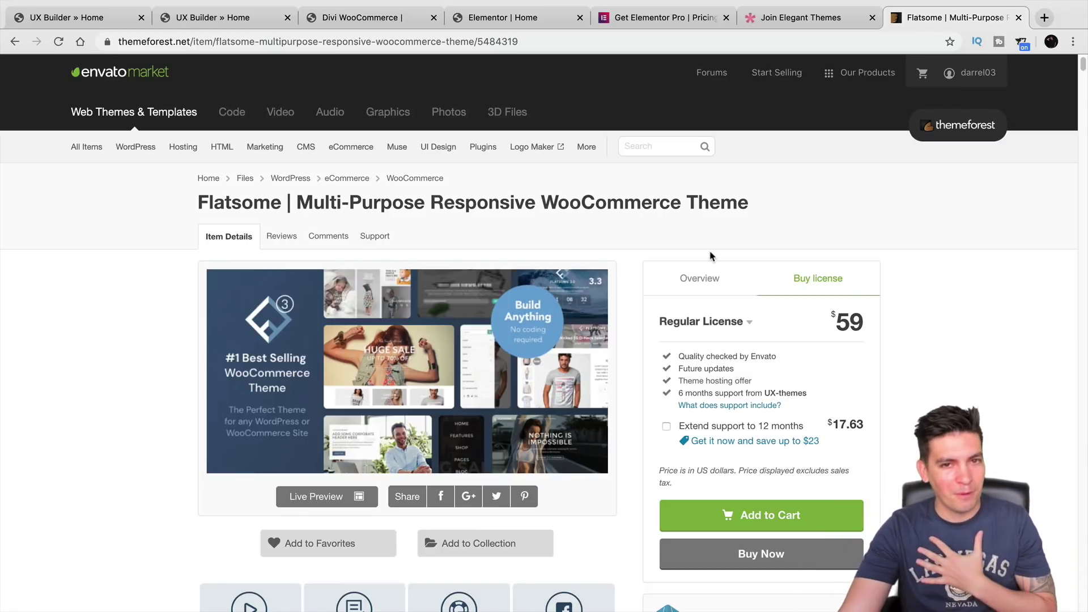
left_click(539, 20)
left_click(933, 17)
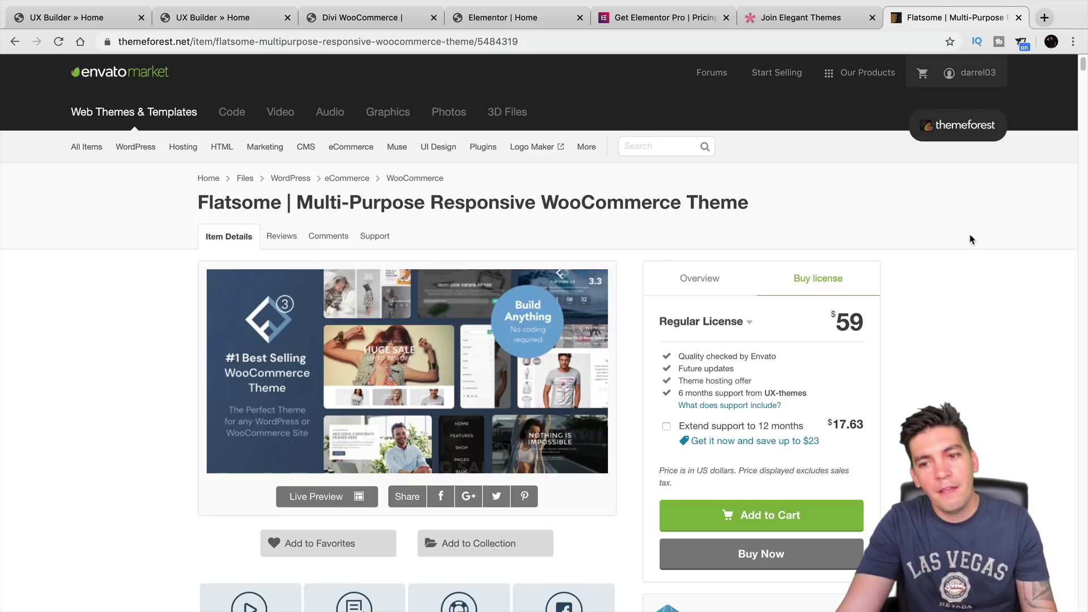
Compare Flatsome's license options by choosing the Extended License, restoring the Regular License and reviewing both descriptions again.
left_click(758, 328)
left_click(812, 492)
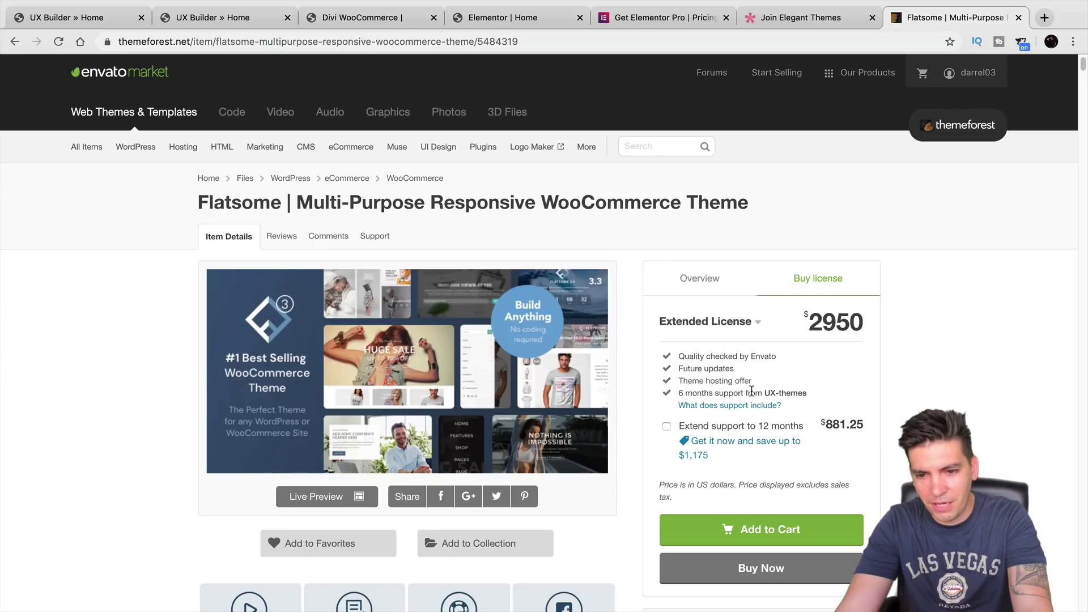
left_click(757, 323)
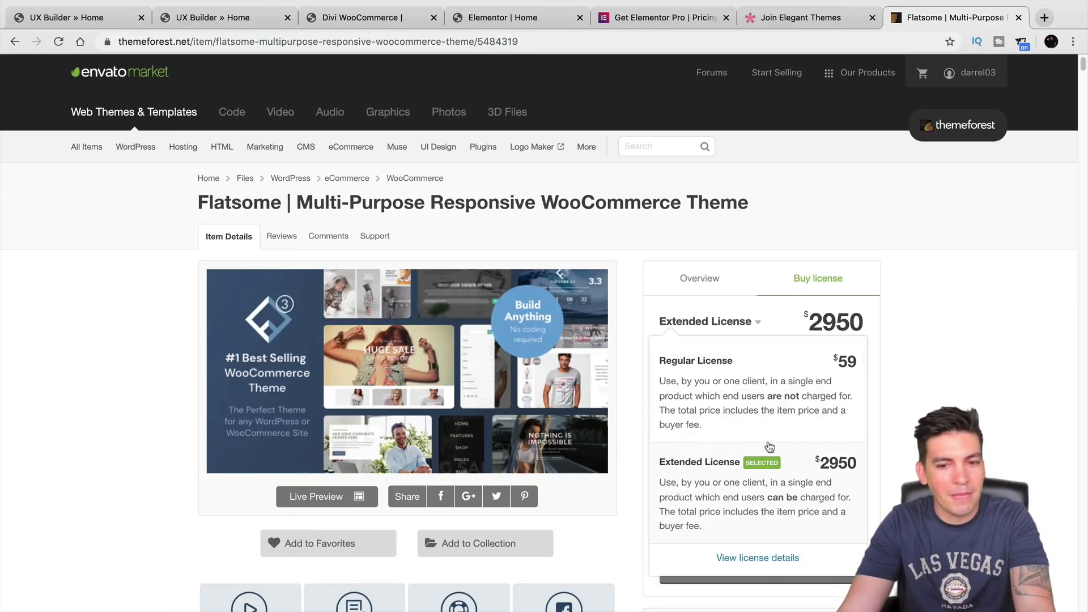
left_click(782, 392)
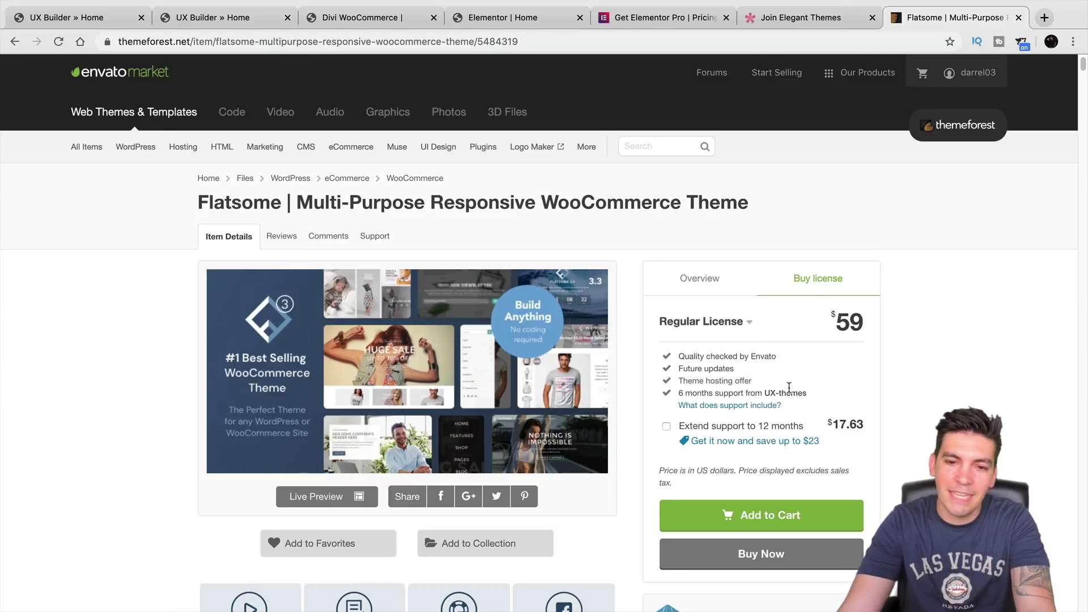
left_click(747, 325)
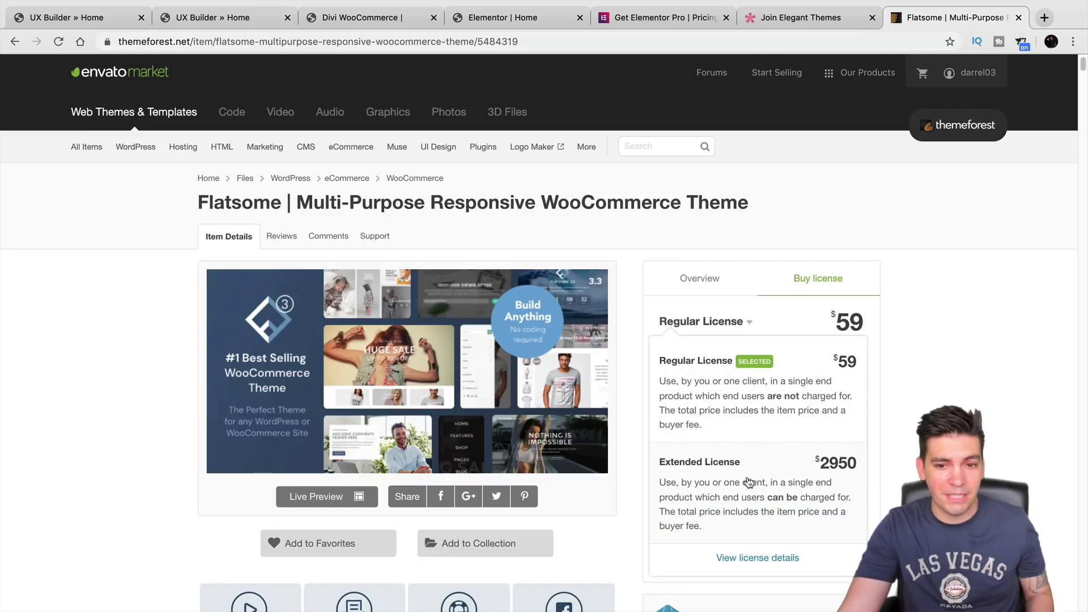
left_click(751, 396)
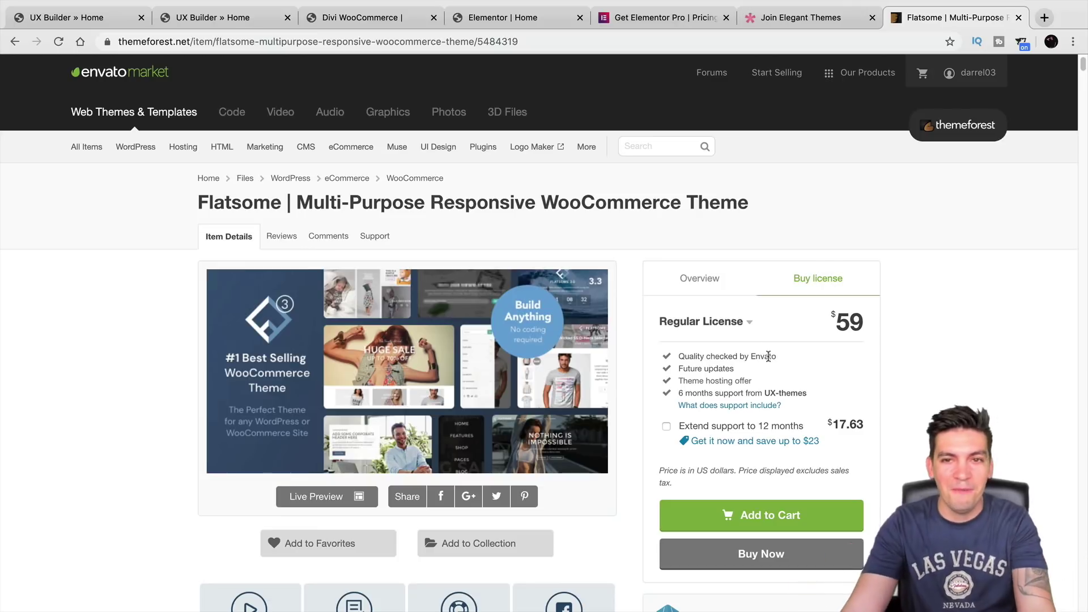
Compare the Elementor editor, the Divi store and the two Flatsome UX Builder pages by switching between them.
left_click(517, 24)
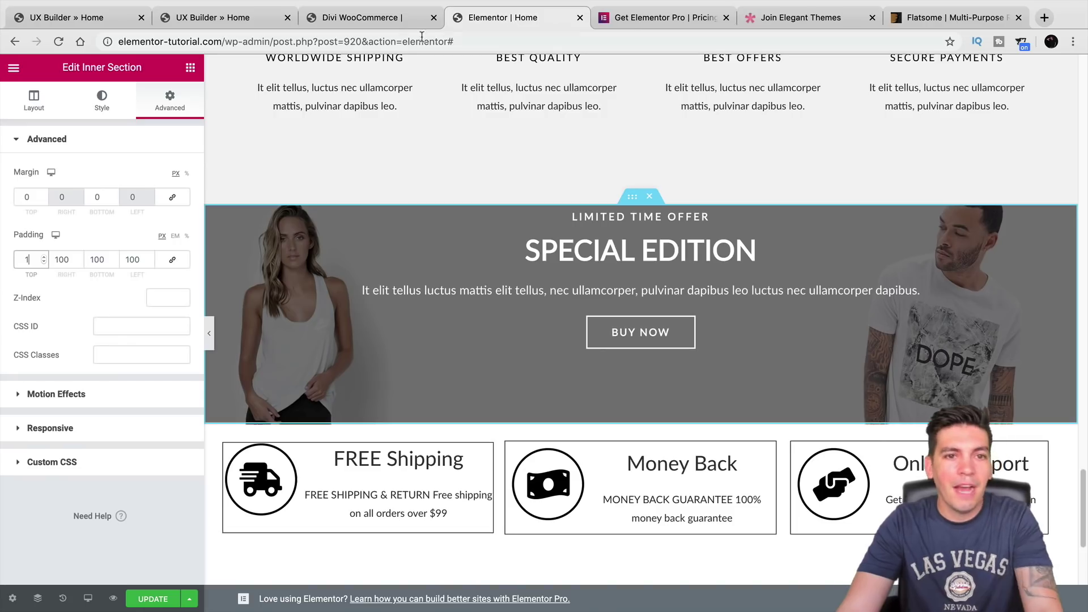
left_click(371, 23)
left_click(261, 25)
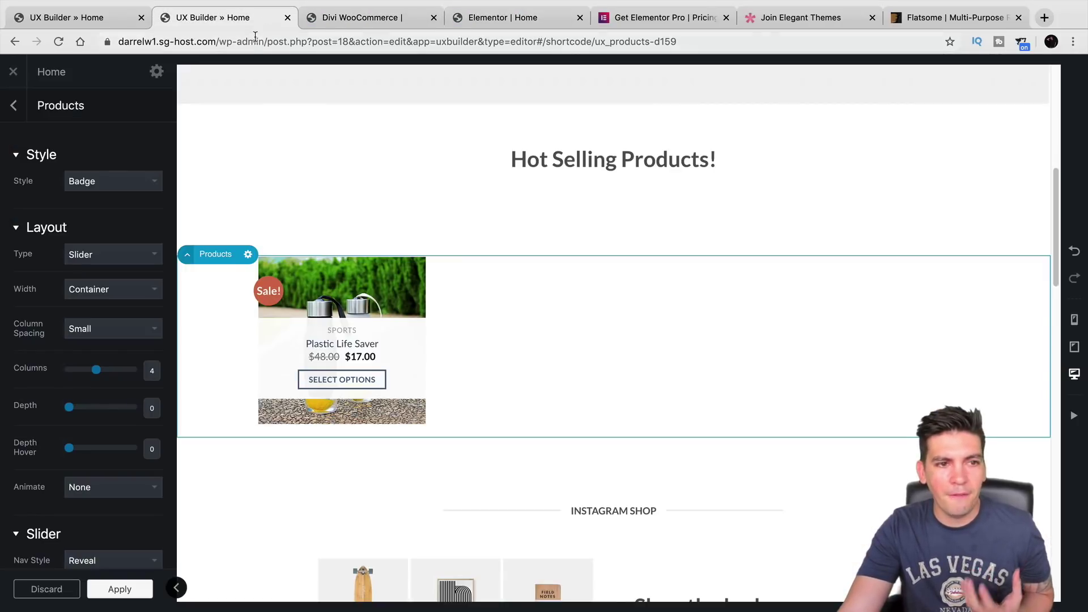
left_click(118, 26)
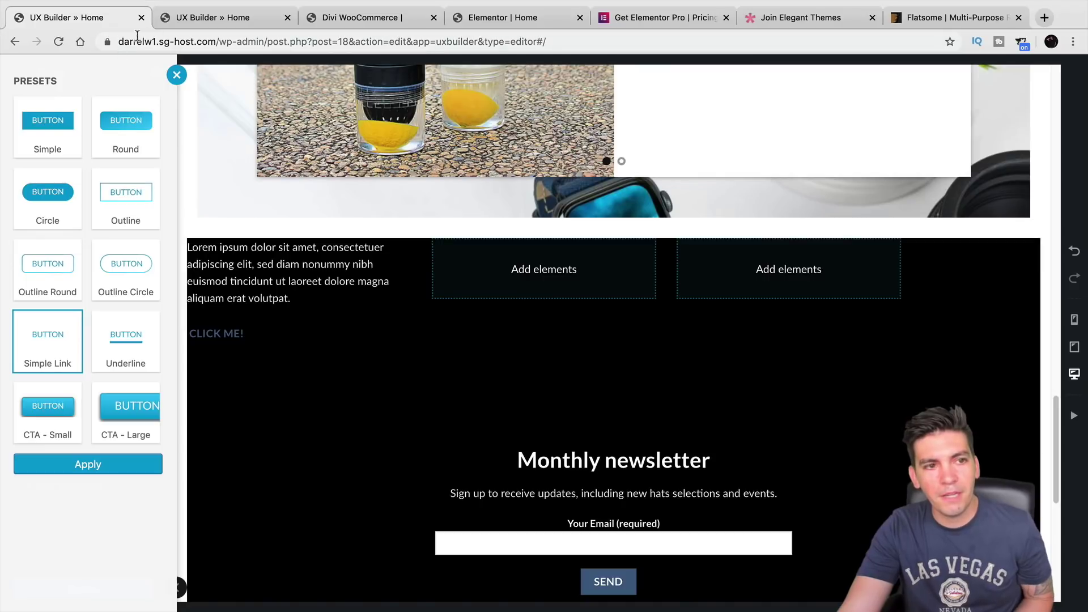
Exit the UX Builder page showing the Products element, discarding its unsaved changes, to open the live Flatsome home page.
left_click(159, 27)
left_click(13, 70)
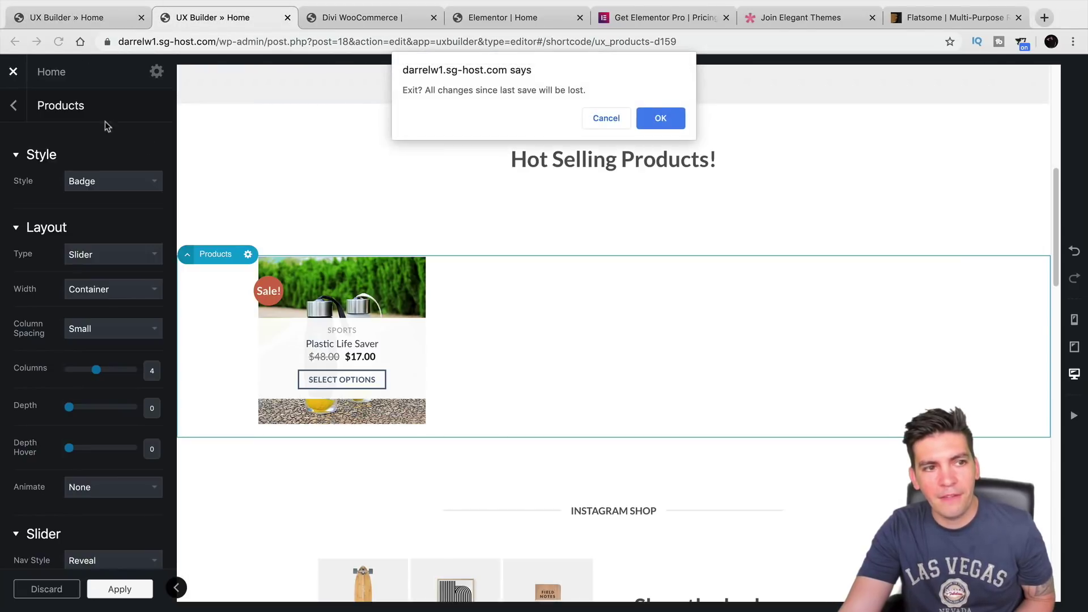
left_click(656, 121)
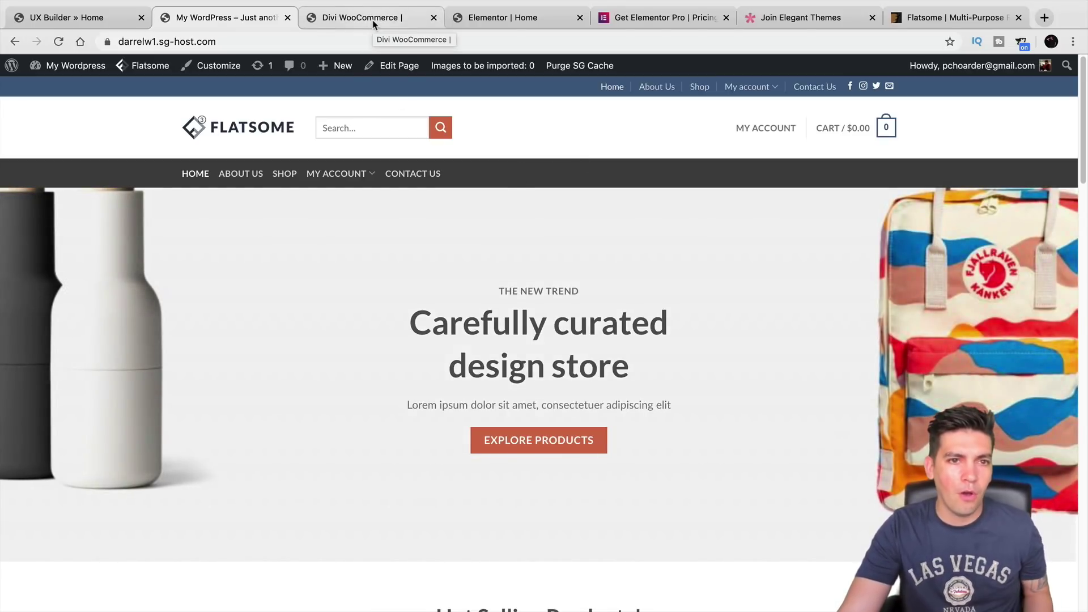
View the Elementor page and the Divi home page again, and return to the live Flatsome home page.
left_click(491, 17)
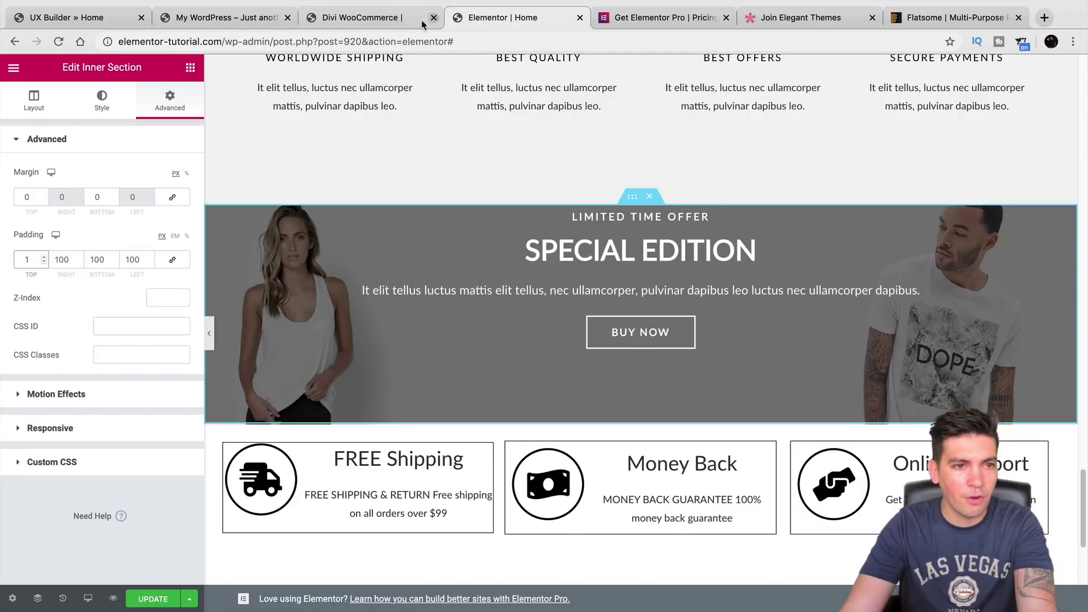
left_click(380, 22)
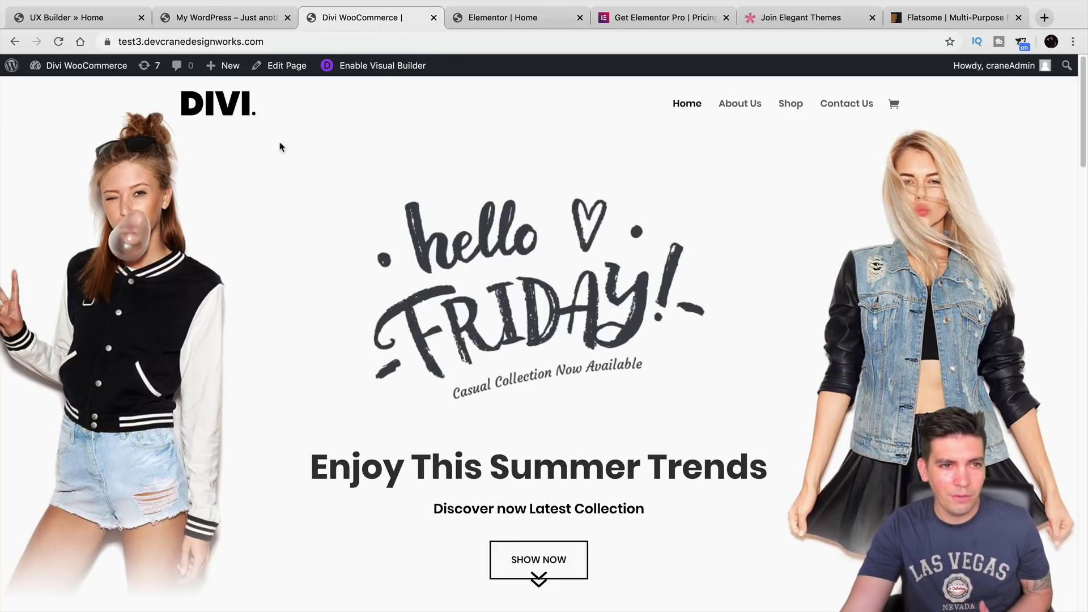
left_click(238, 20)
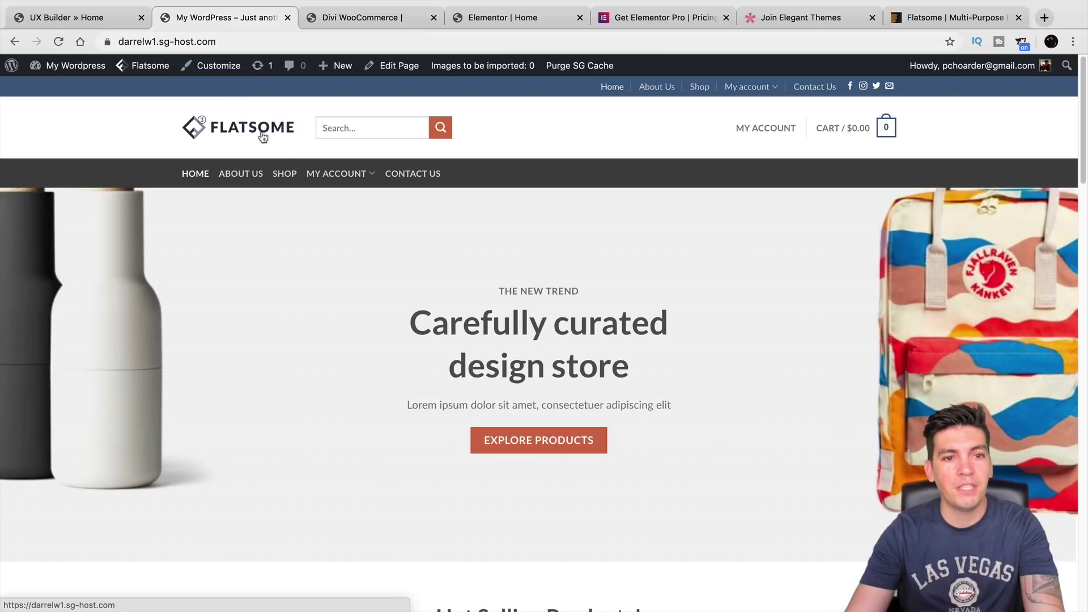
Browse the live Flatsome home page's product sections and flip backwards twice through the large Plastic Life Saver slider.
scroll(330, 208, "down", 5)
scroll(333, 209, "down", 10)
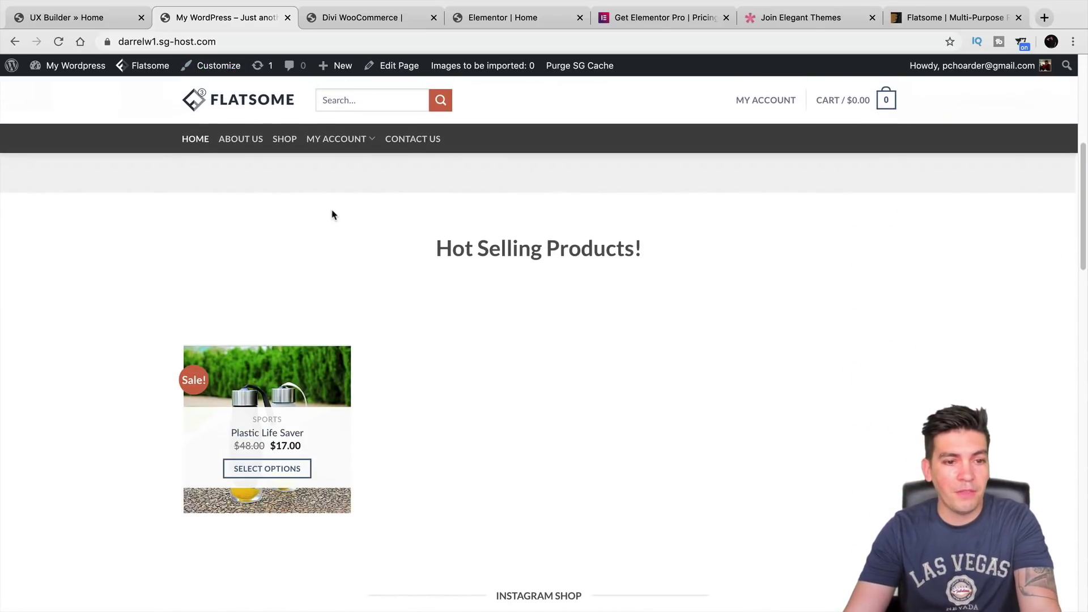
scroll(332, 221, "down", 8)
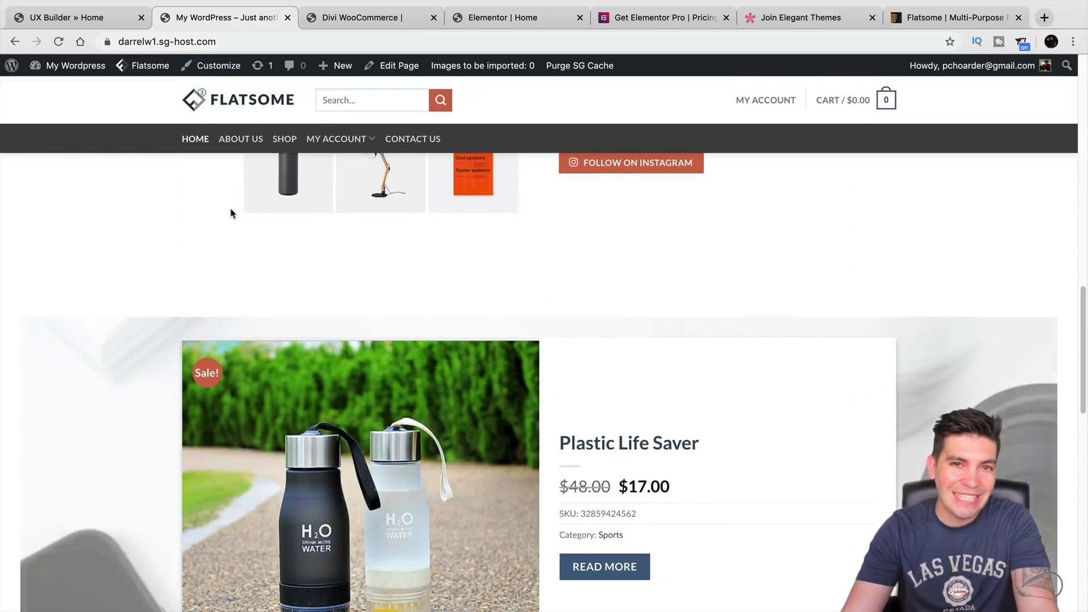
scroll(158, 295, "up", 1)
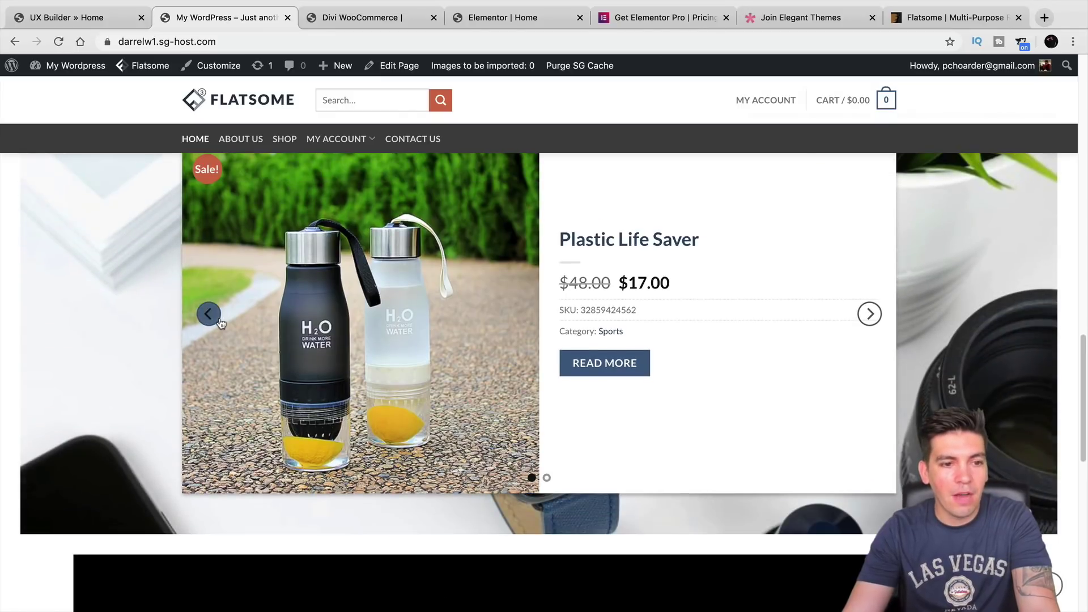
left_click(215, 321)
left_click(218, 322)
scroll(216, 334, "up", 15)
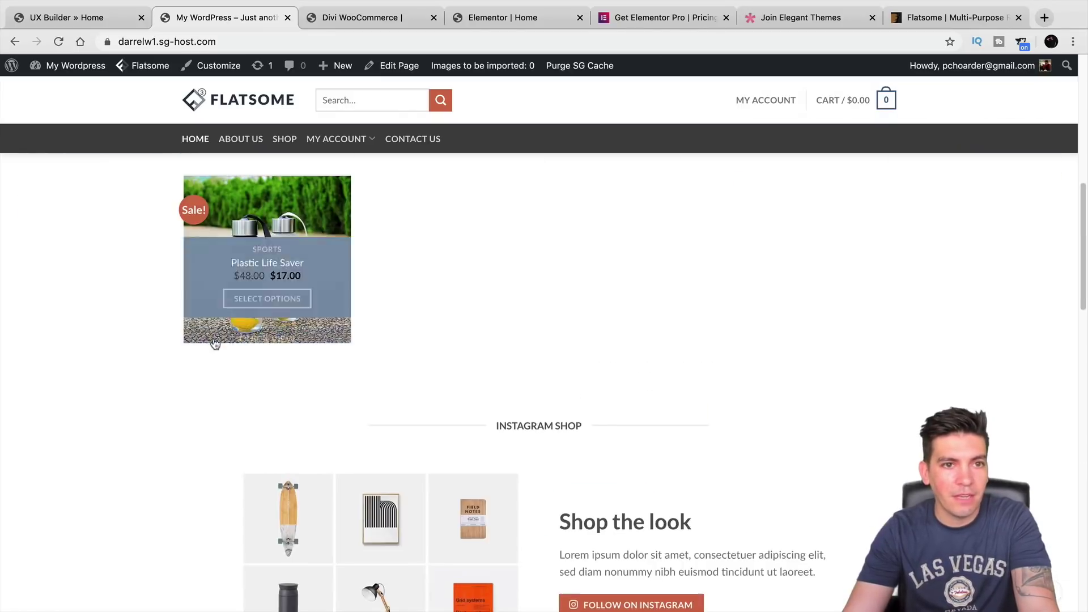